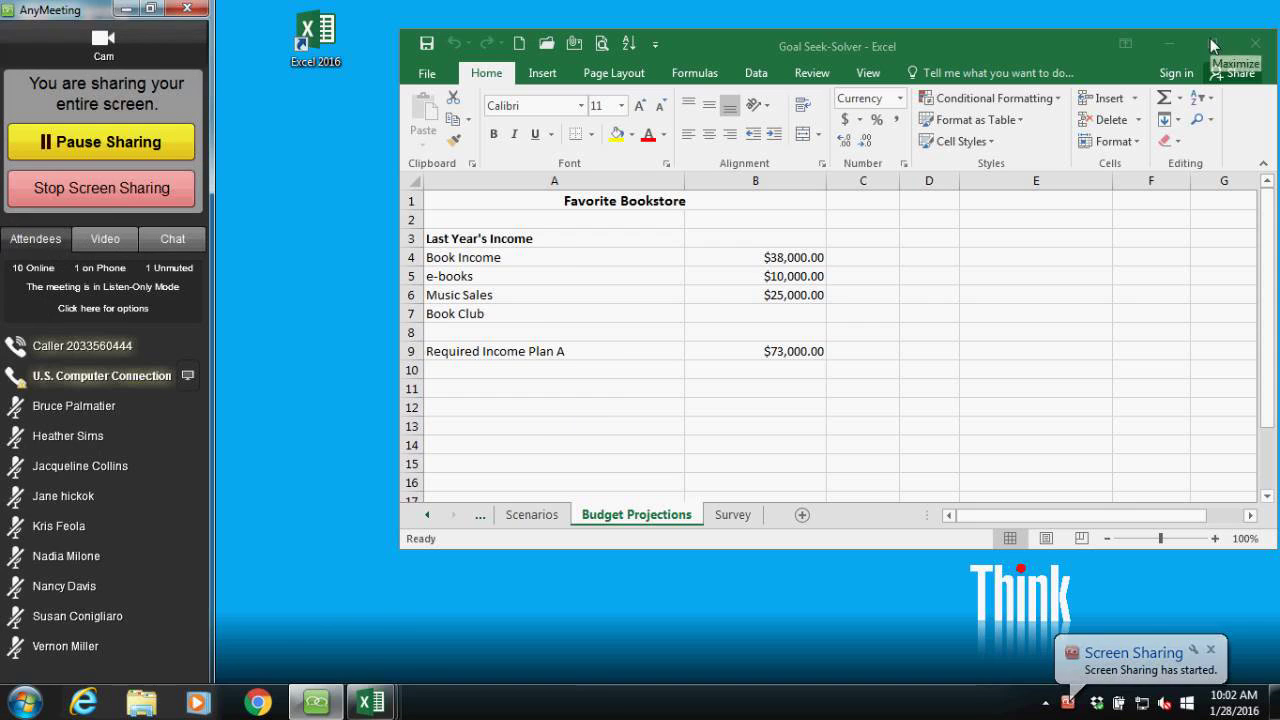
Maximize the workbook window and start Goal Seek with cell B9, the Required Income Plan A total, as the set cell
{"action": "left_click", "coordinate": [1210, 42]}
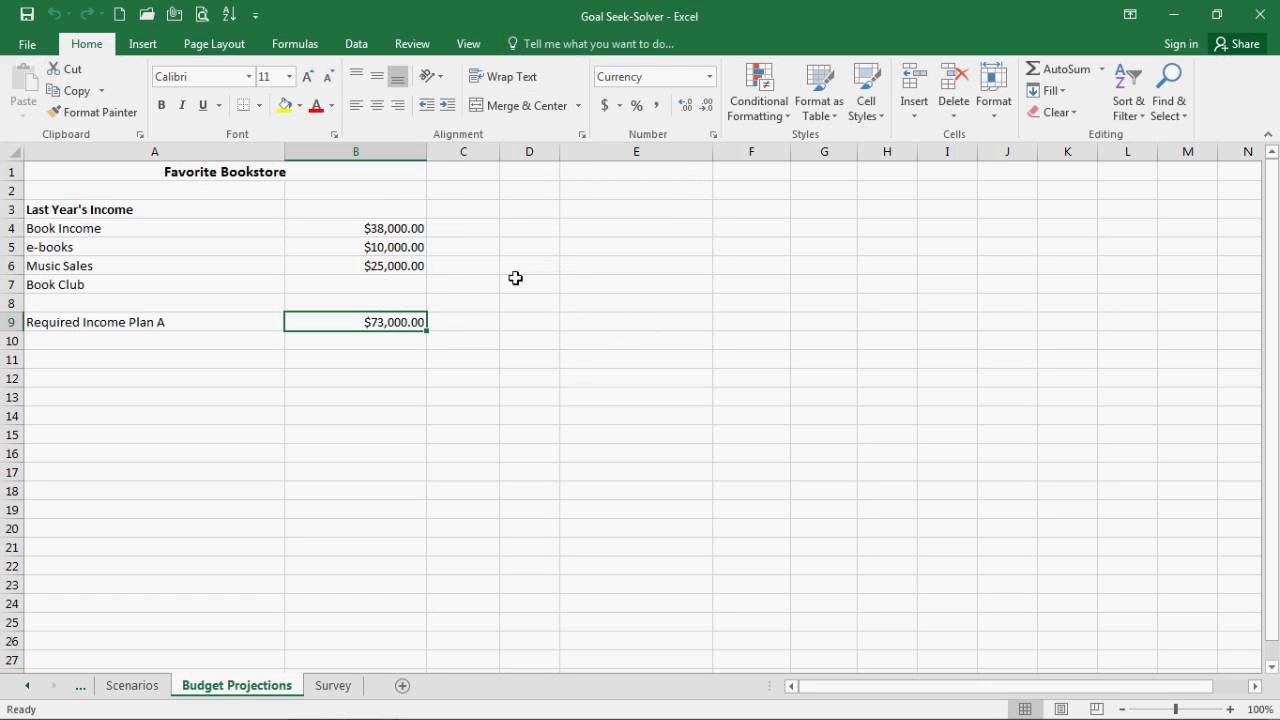
{"action": "left_click", "coordinate": [356, 45]}
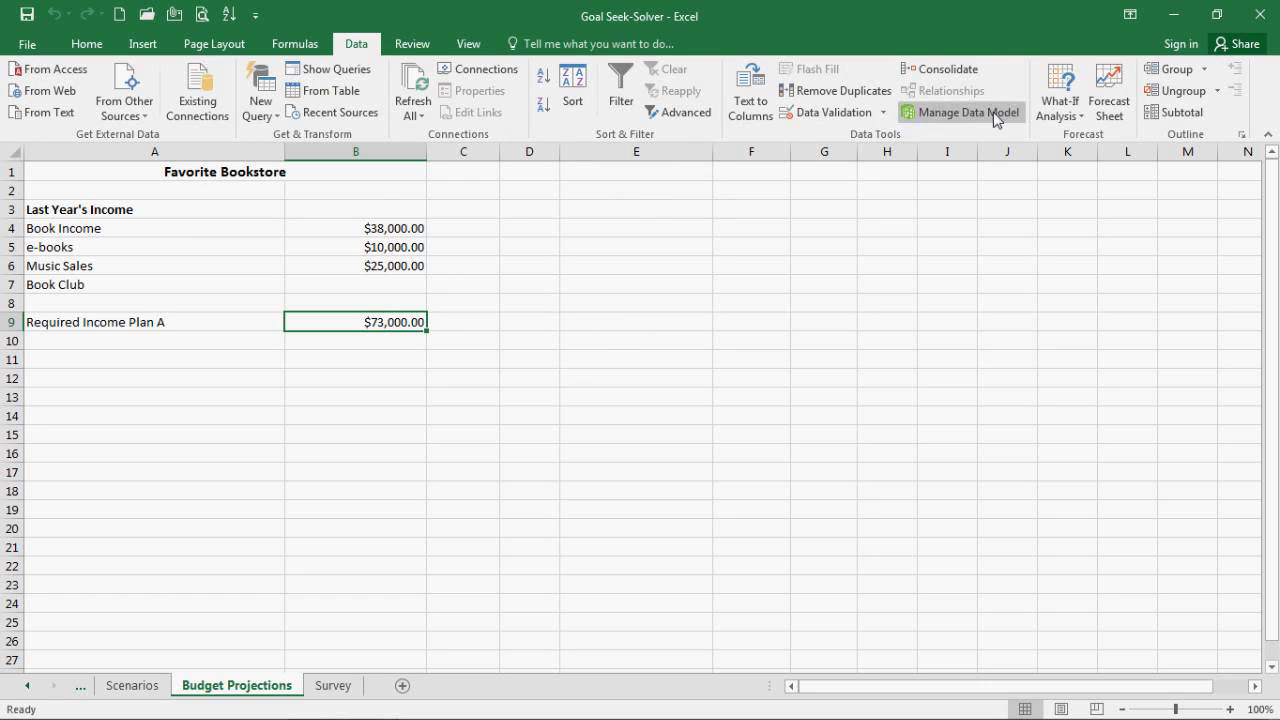
{"action": "left_click", "coordinate": [1064, 110]}
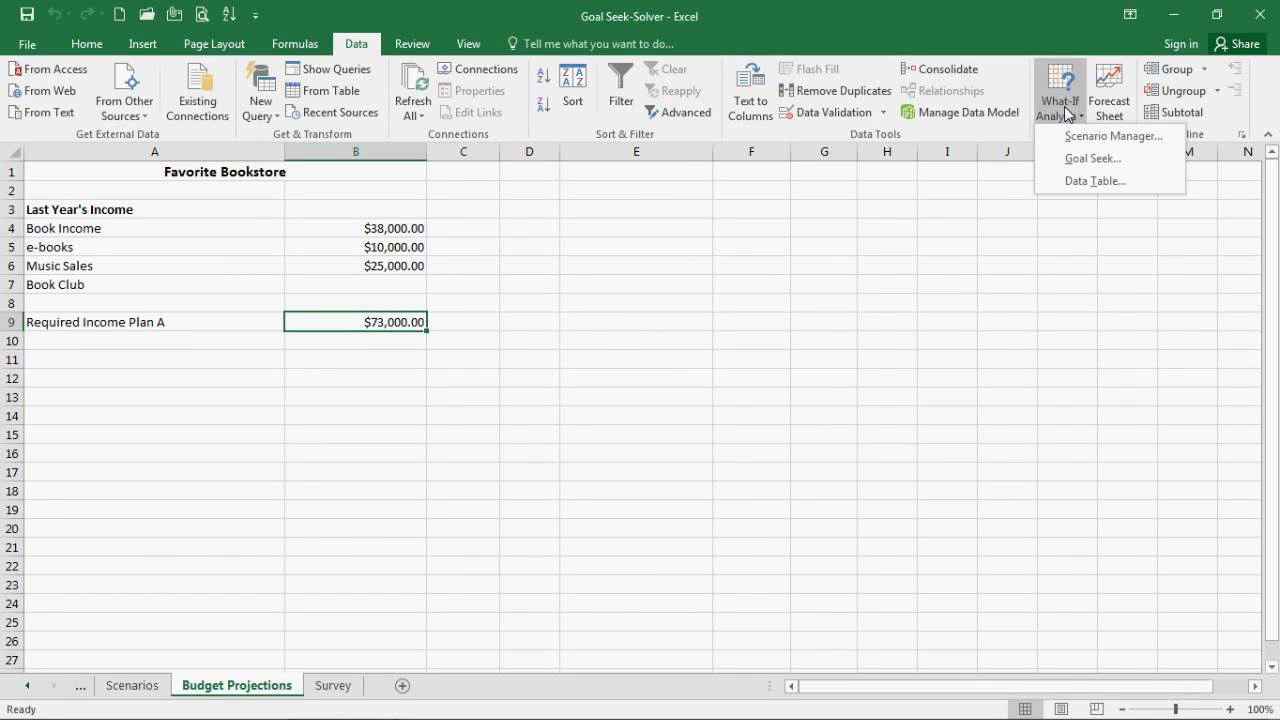
{"action": "left_click", "coordinate": [1082, 162]}
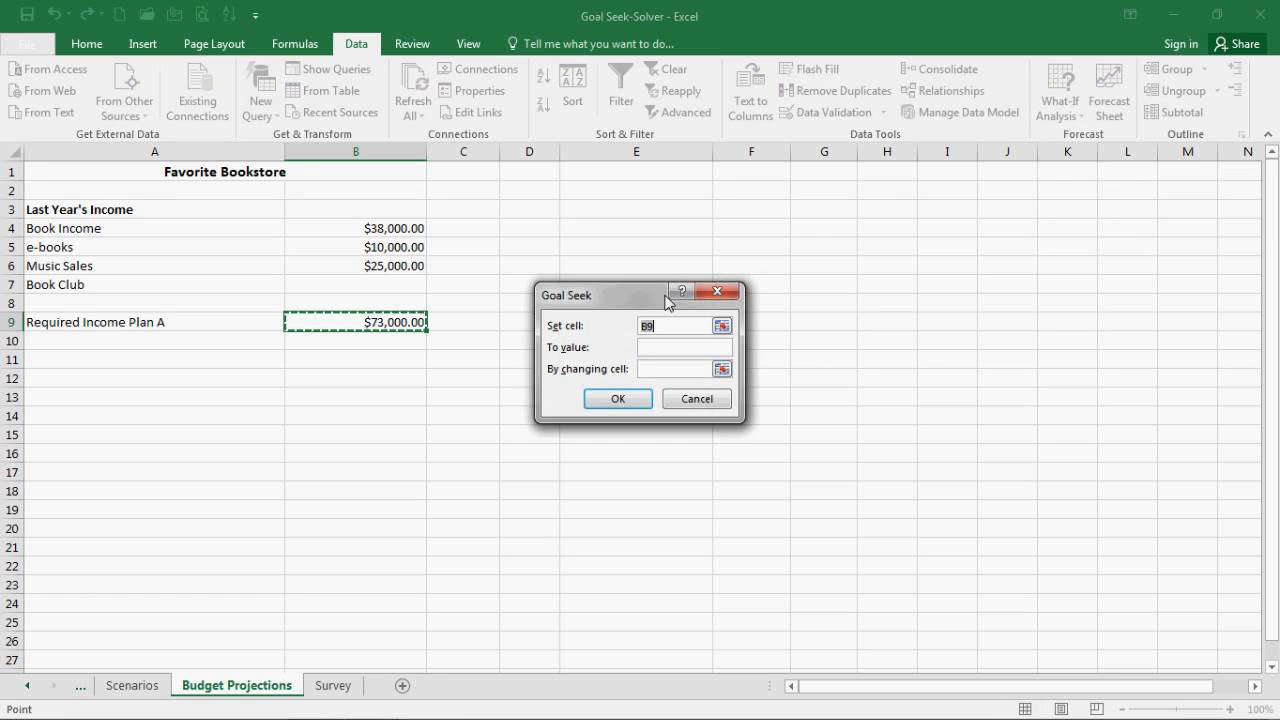
{"action": "left_click_drag", "start_coordinate": [640, 296], "coordinate": [749, 186]}
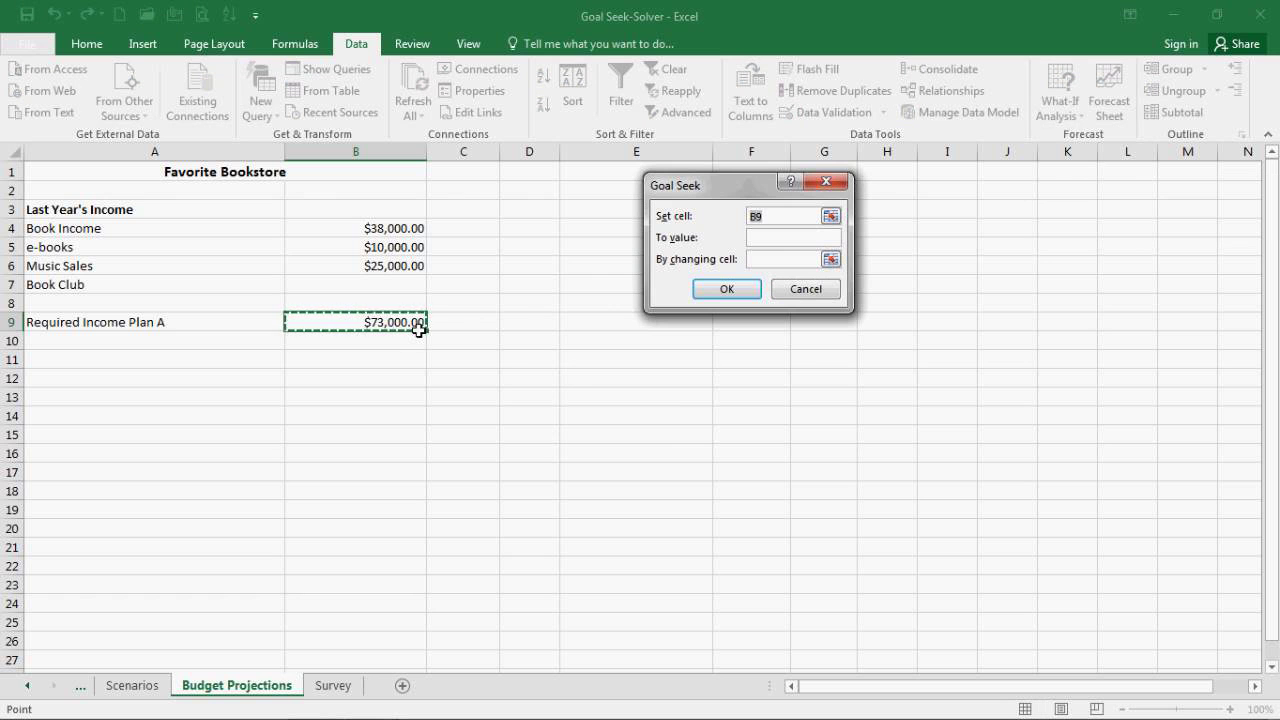
{"action": "left_click", "coordinate": [535, 329]}
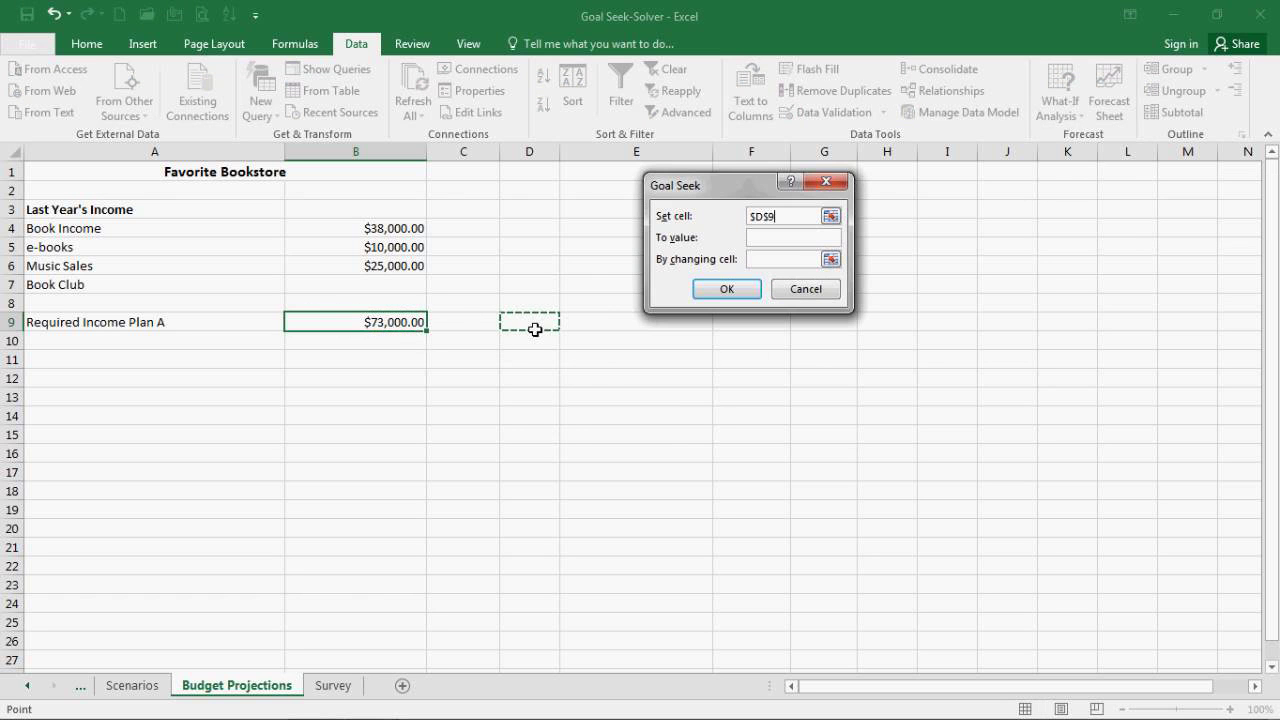
{"action": "left_click", "coordinate": [409, 325]}
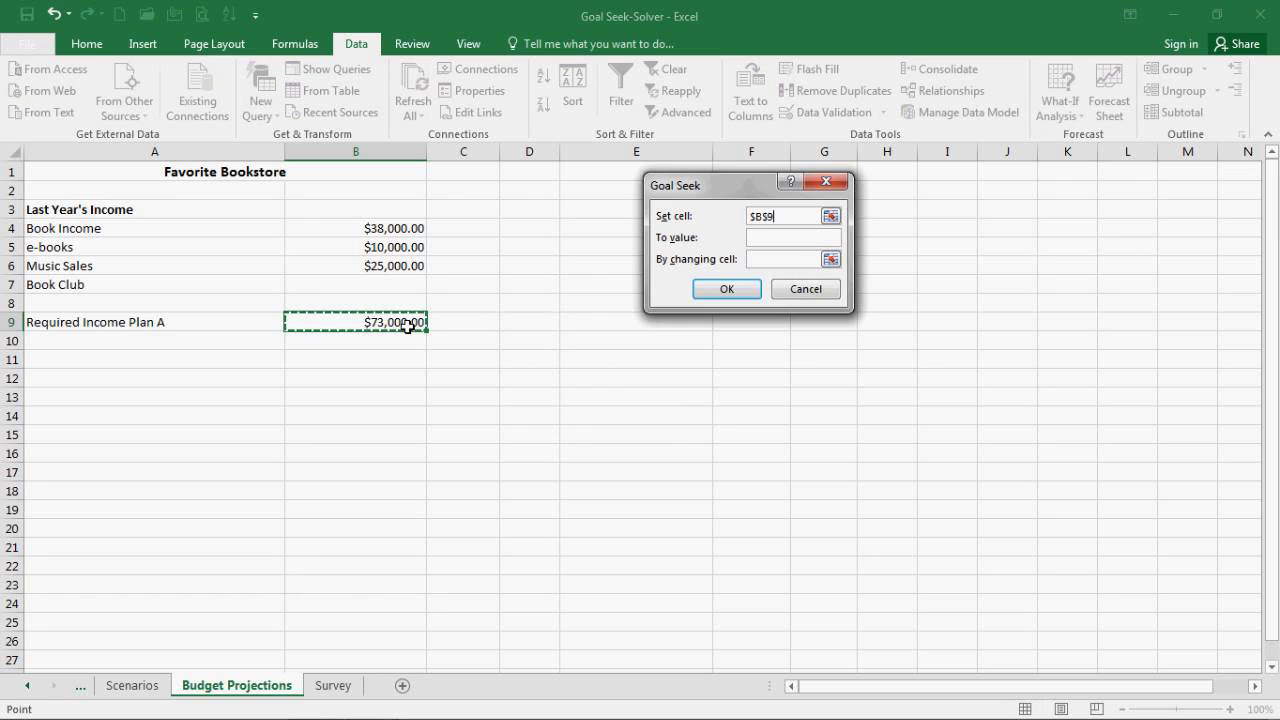
Run Goal Seek to a target value of 81000 by changing Book Income in B4, and discard the solution
{"action": "left_click", "coordinate": [760, 239]}
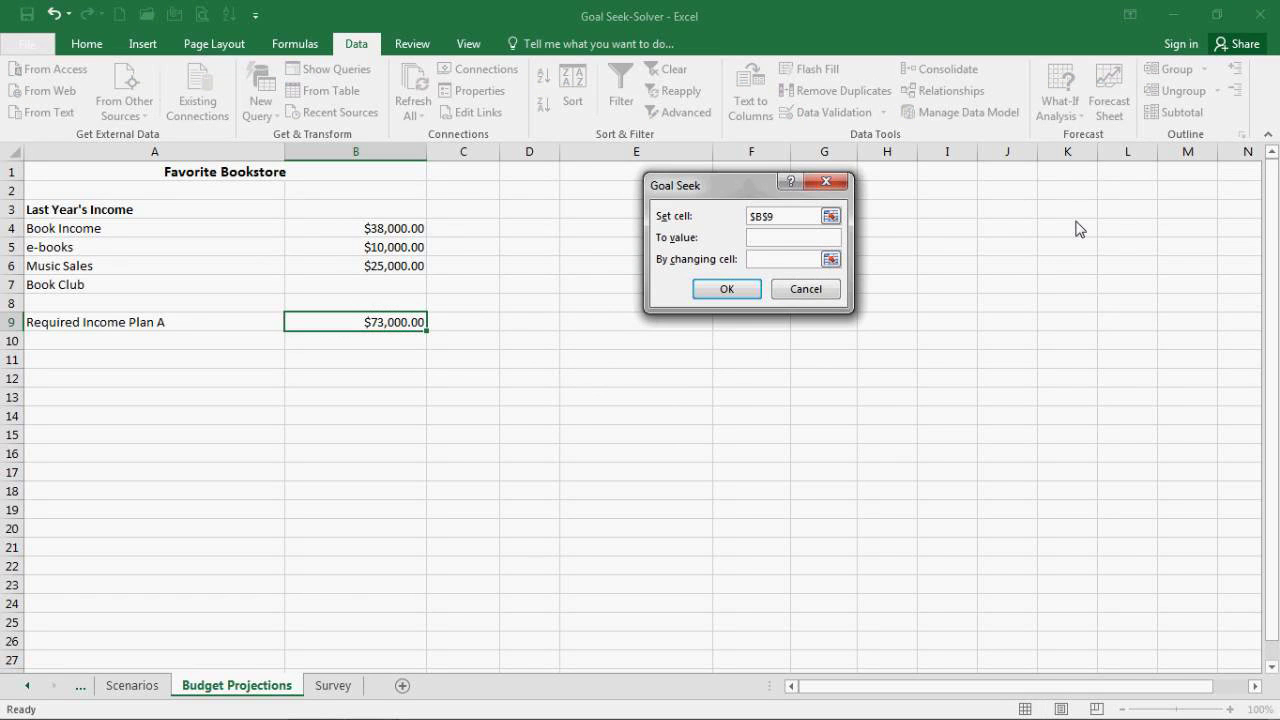
{"action": "key", "text": "shift"}
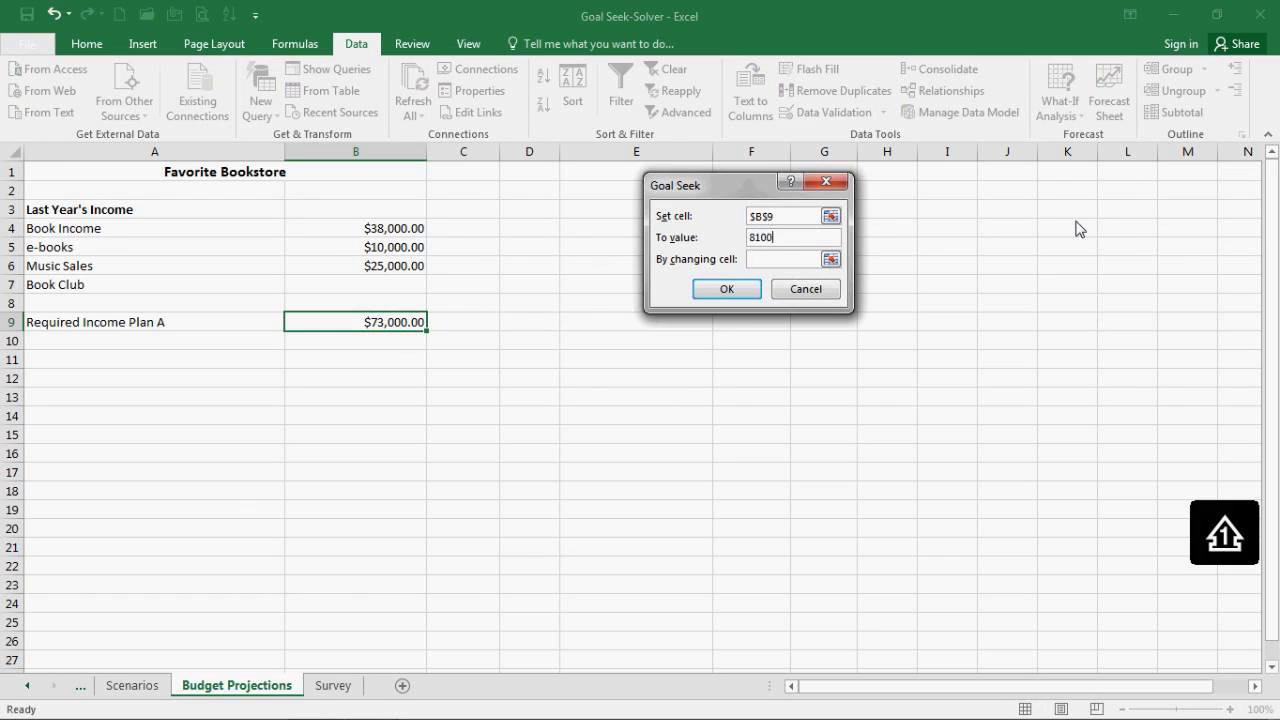
{"action": "left_click", "coordinate": [775, 262]}
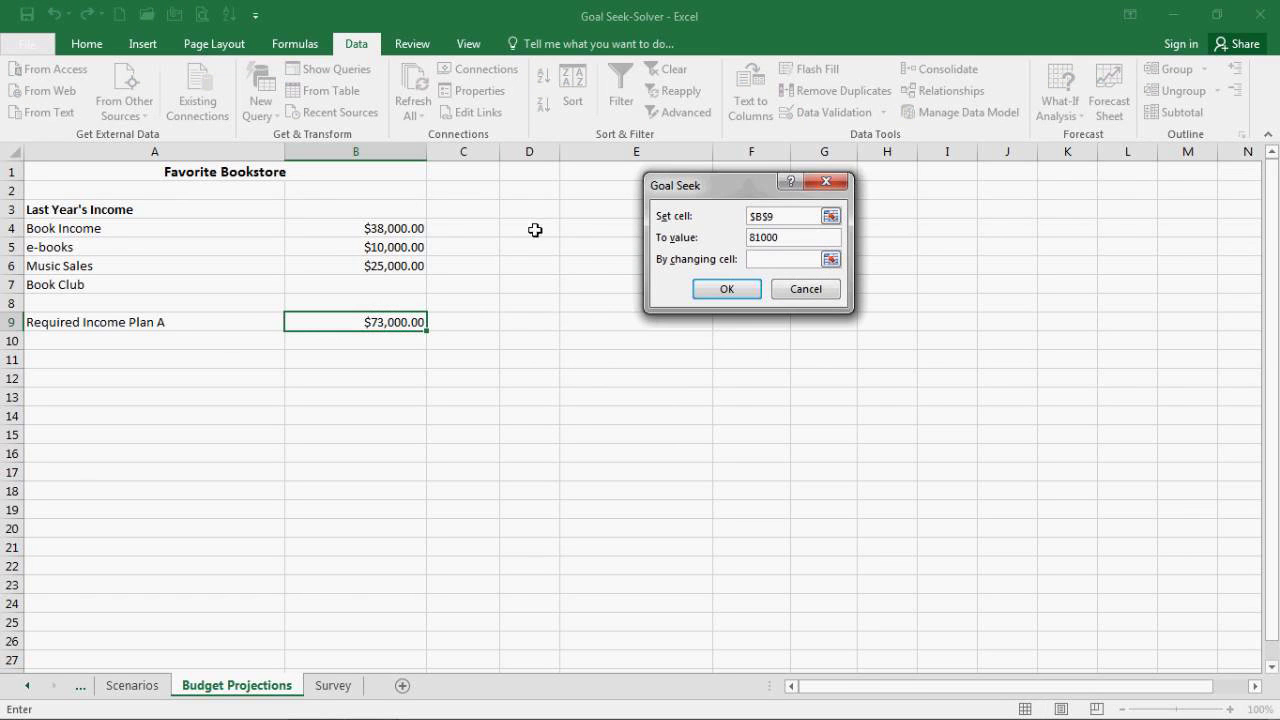
{"action": "left_click", "coordinate": [380, 232]}
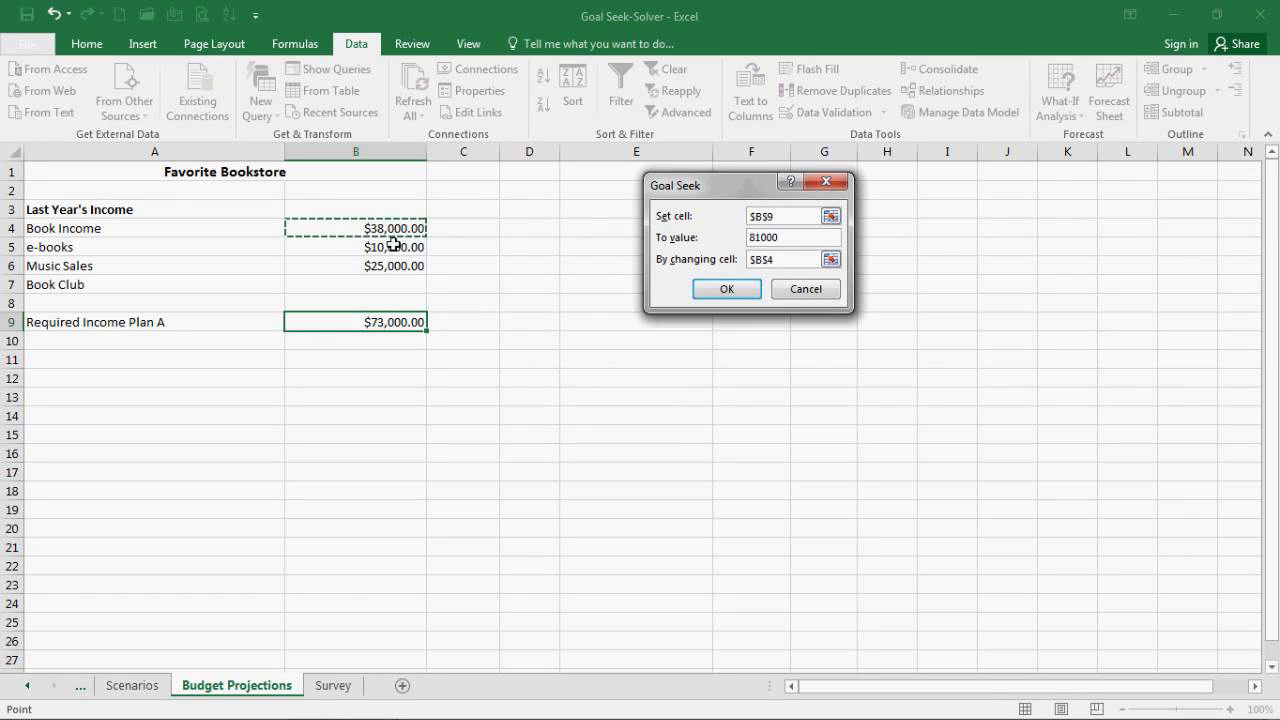
{"action": "left_click", "coordinate": [748, 292]}
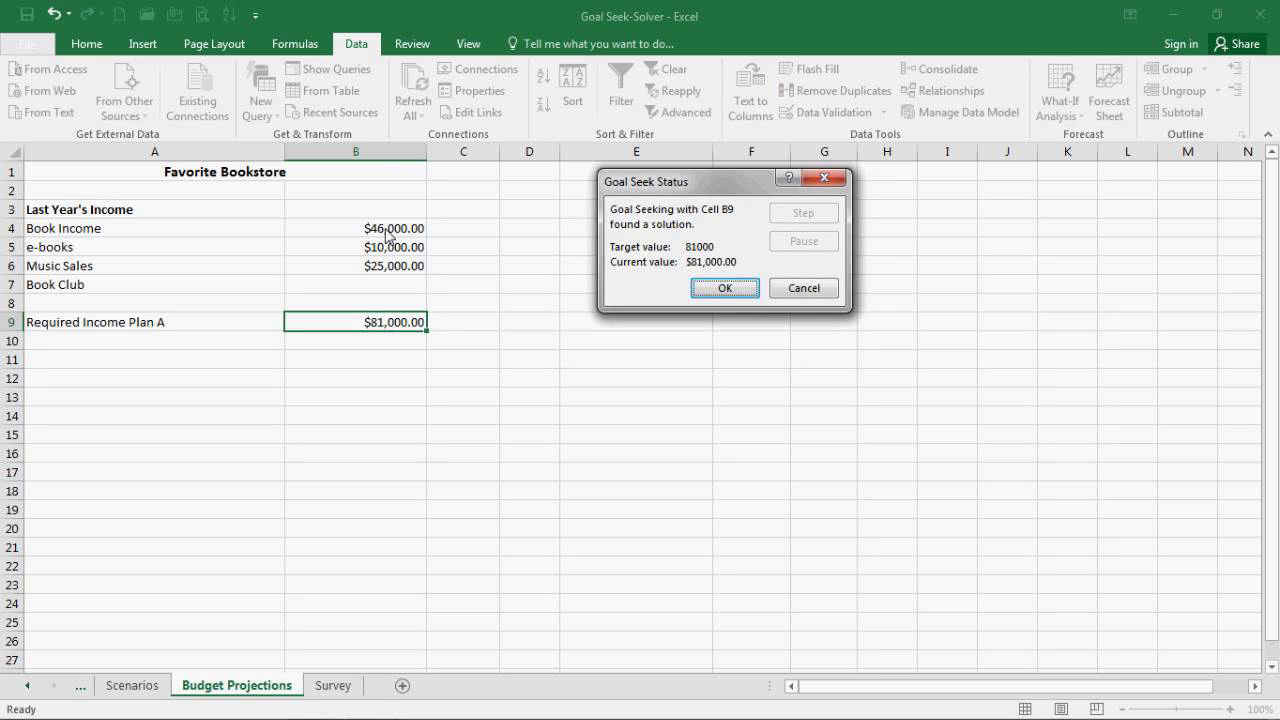
{"action": "left_click", "coordinate": [806, 290]}
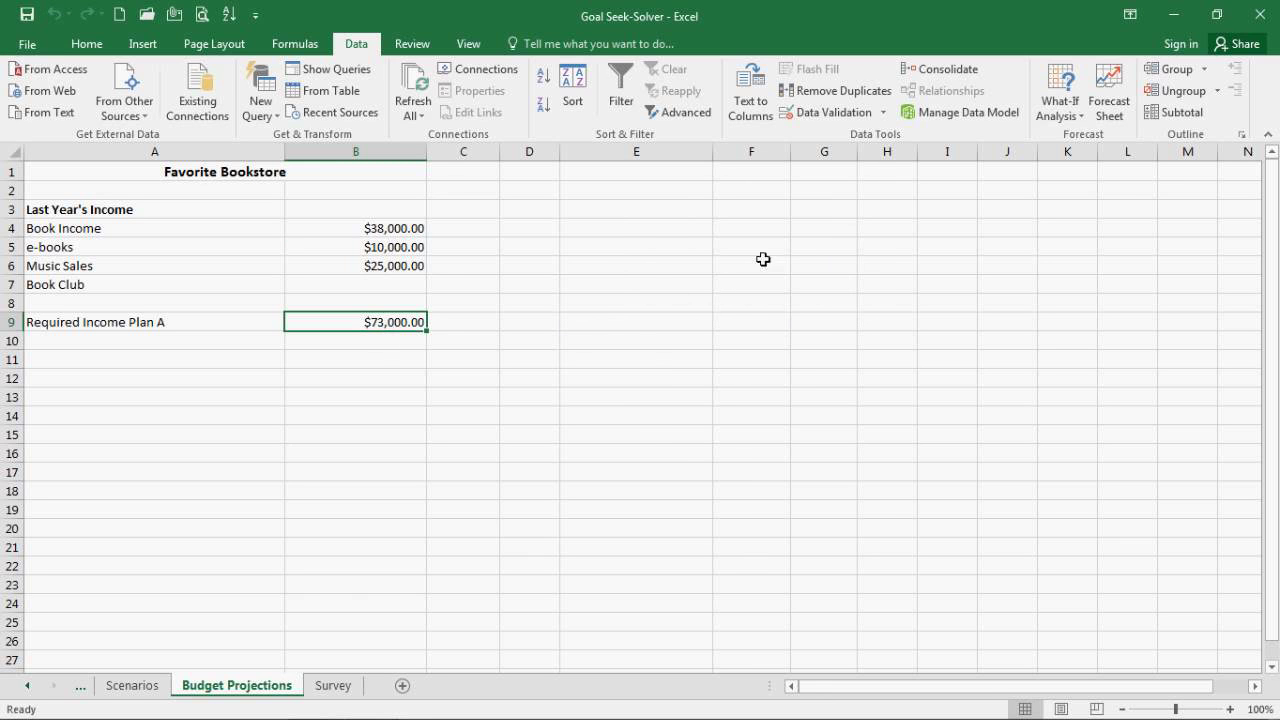
Goal seek the Required Income total in B9 to 81000 by changing Music Sales in B6, and discard the solution
{"action": "left_click", "coordinate": [1069, 122]}
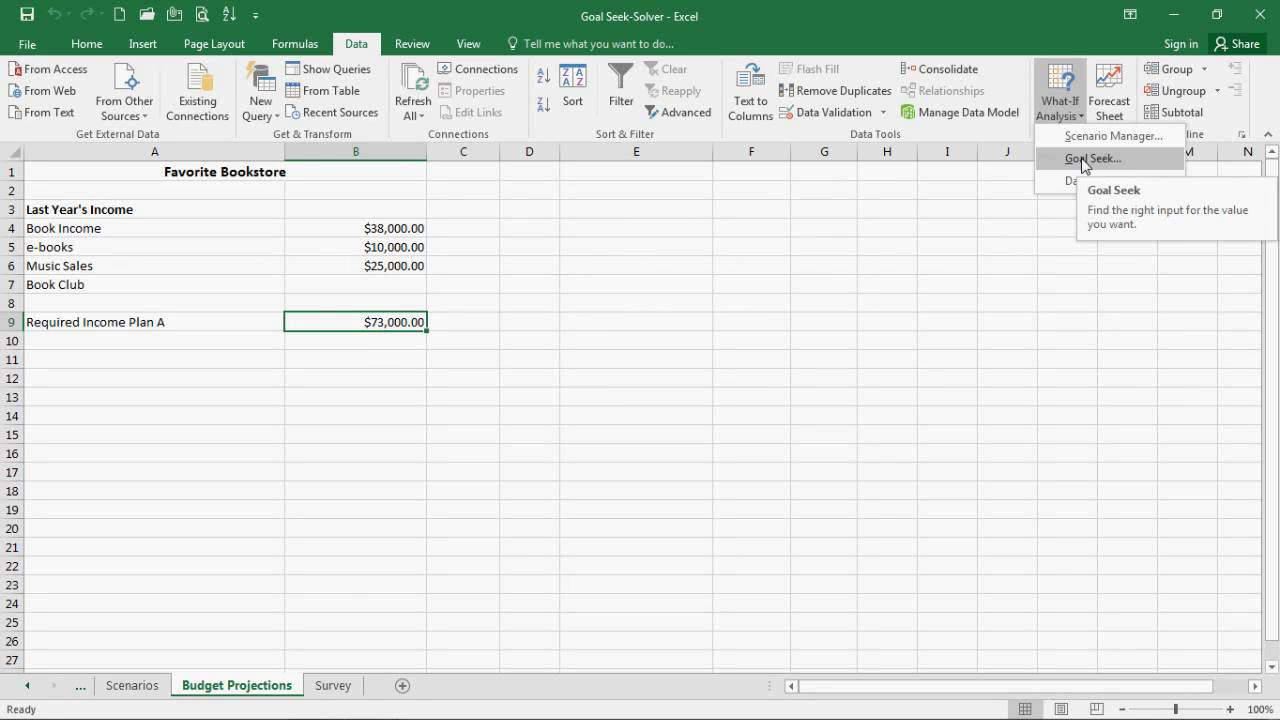
{"action": "left_click", "coordinate": [1085, 160]}
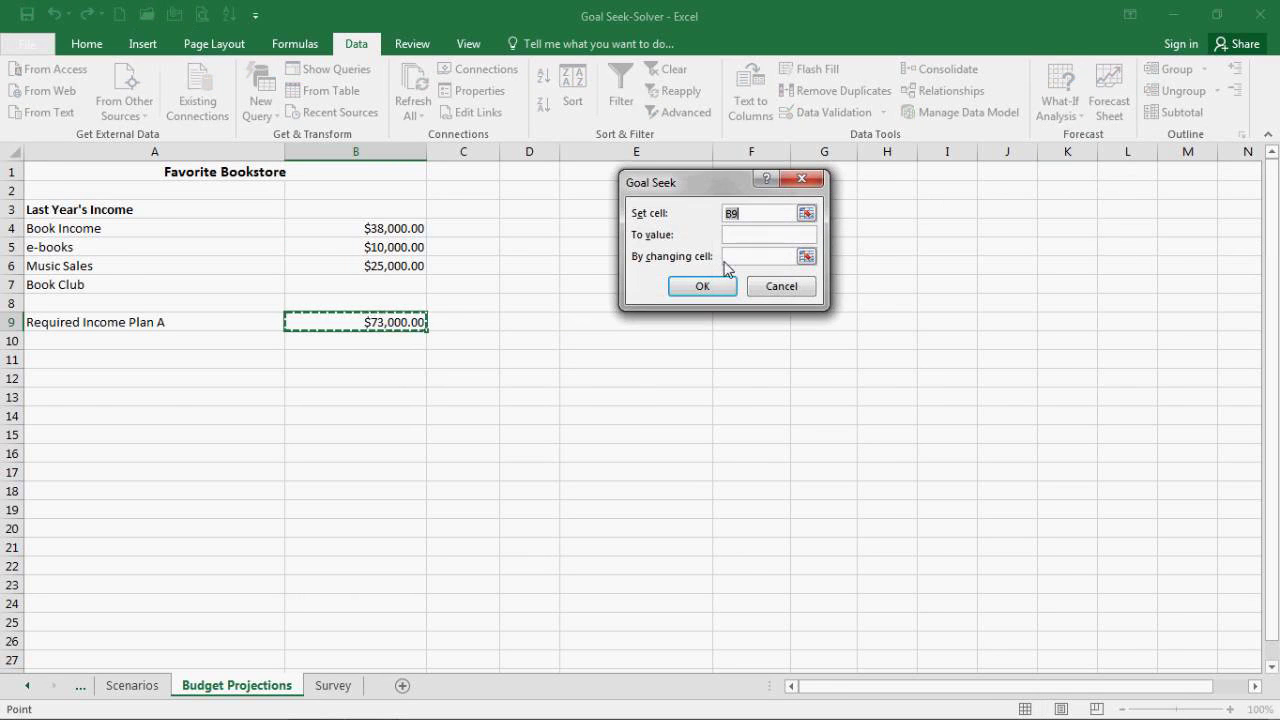
{"action": "left_click", "coordinate": [769, 237]}
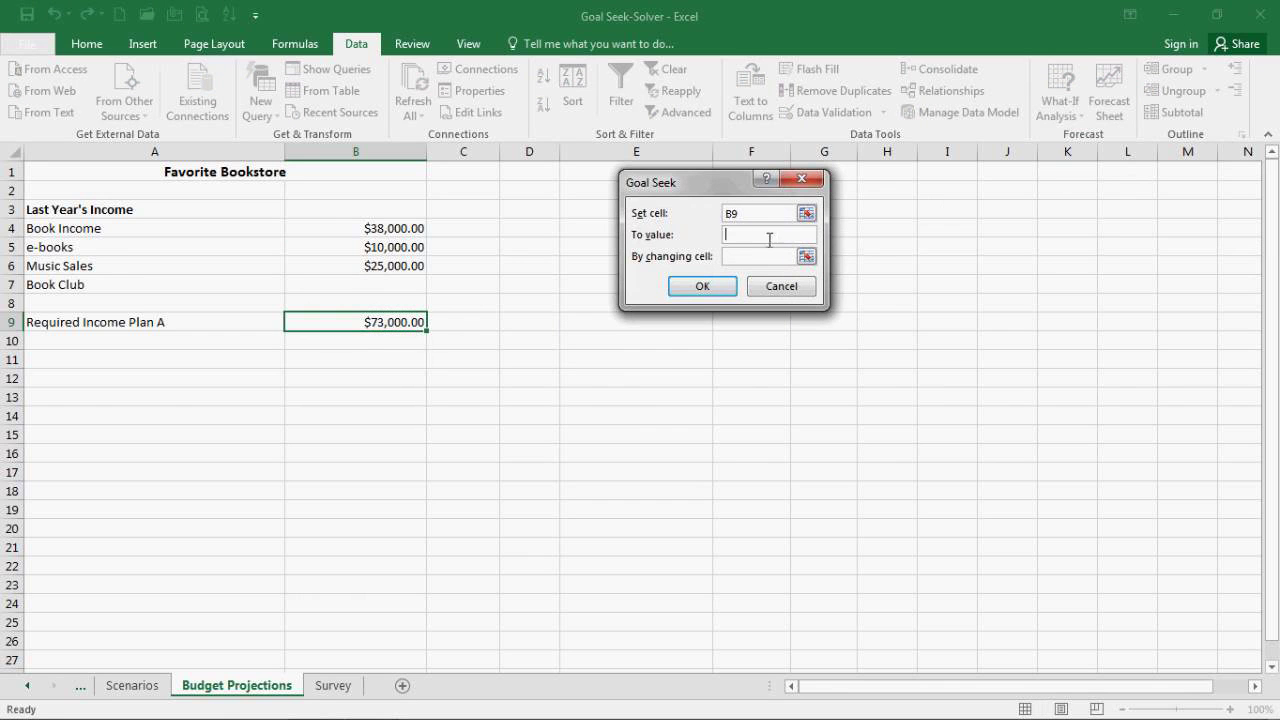
{"action": "type", "text": "81000"}
{"action": "left_click", "coordinate": [763, 259]}
{"action": "left_click", "coordinate": [378, 268]}
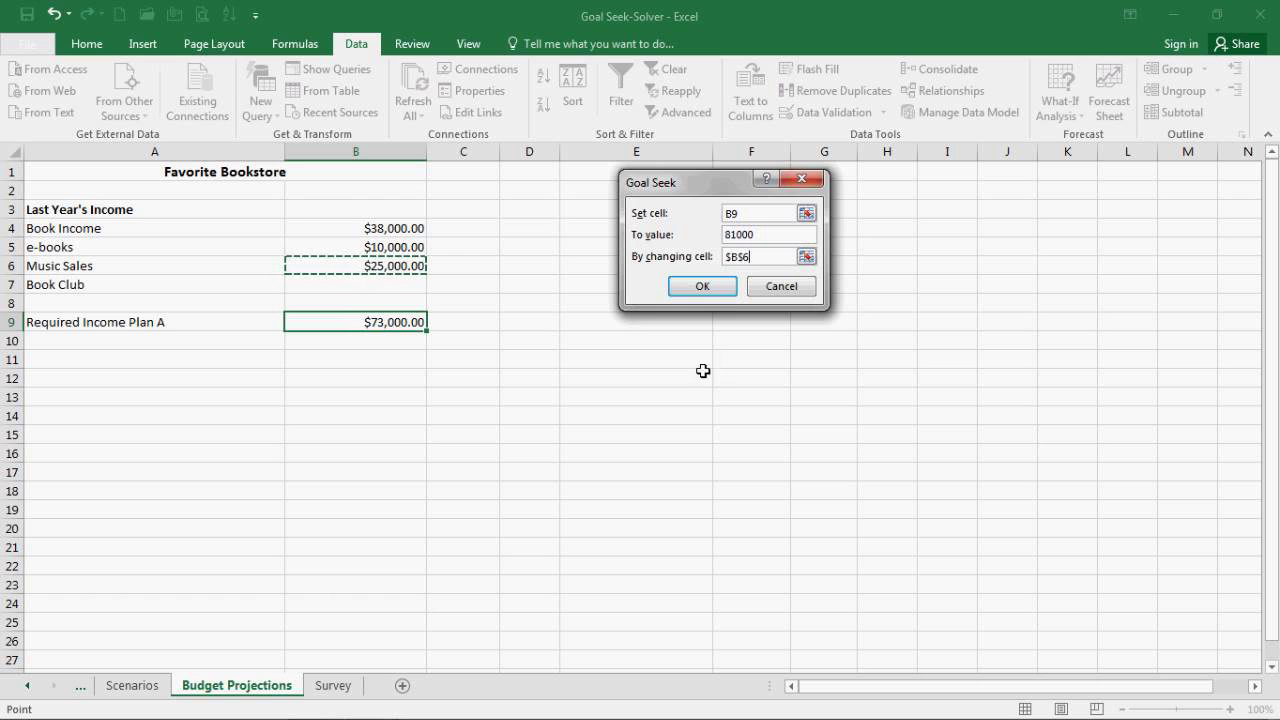
{"action": "left_click", "coordinate": [722, 287]}
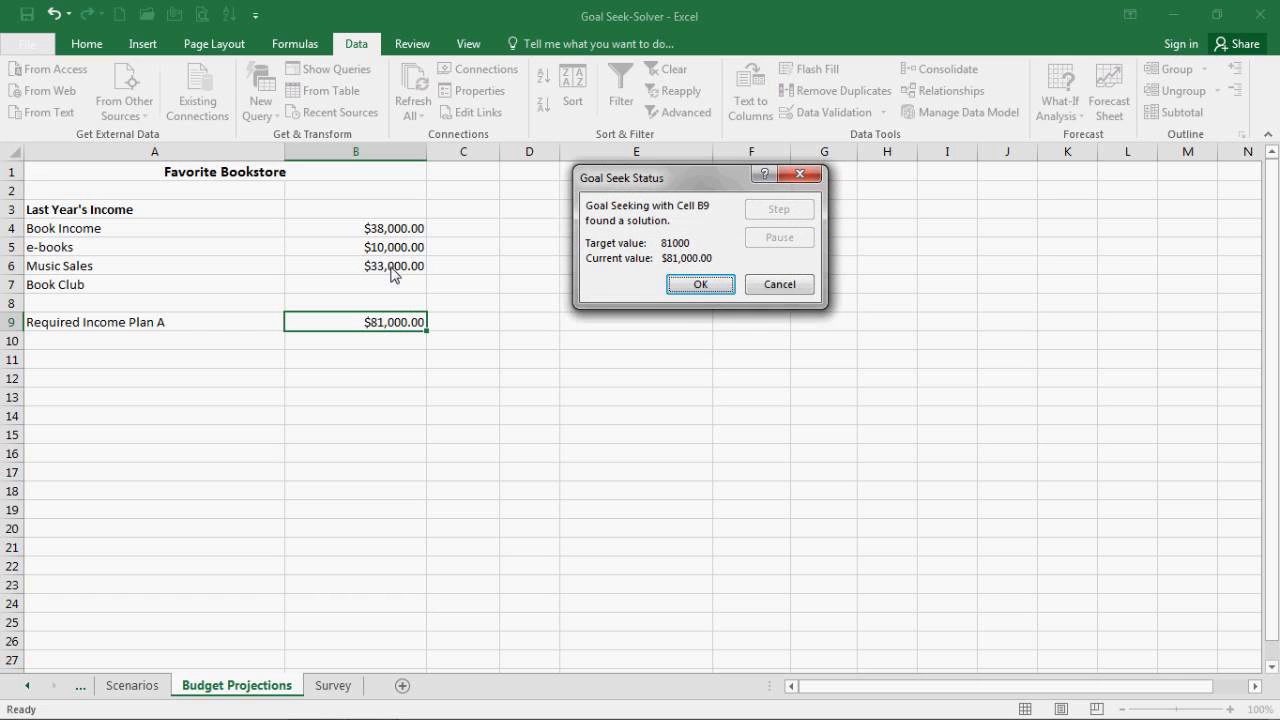
{"action": "left_click", "coordinate": [770, 285]}
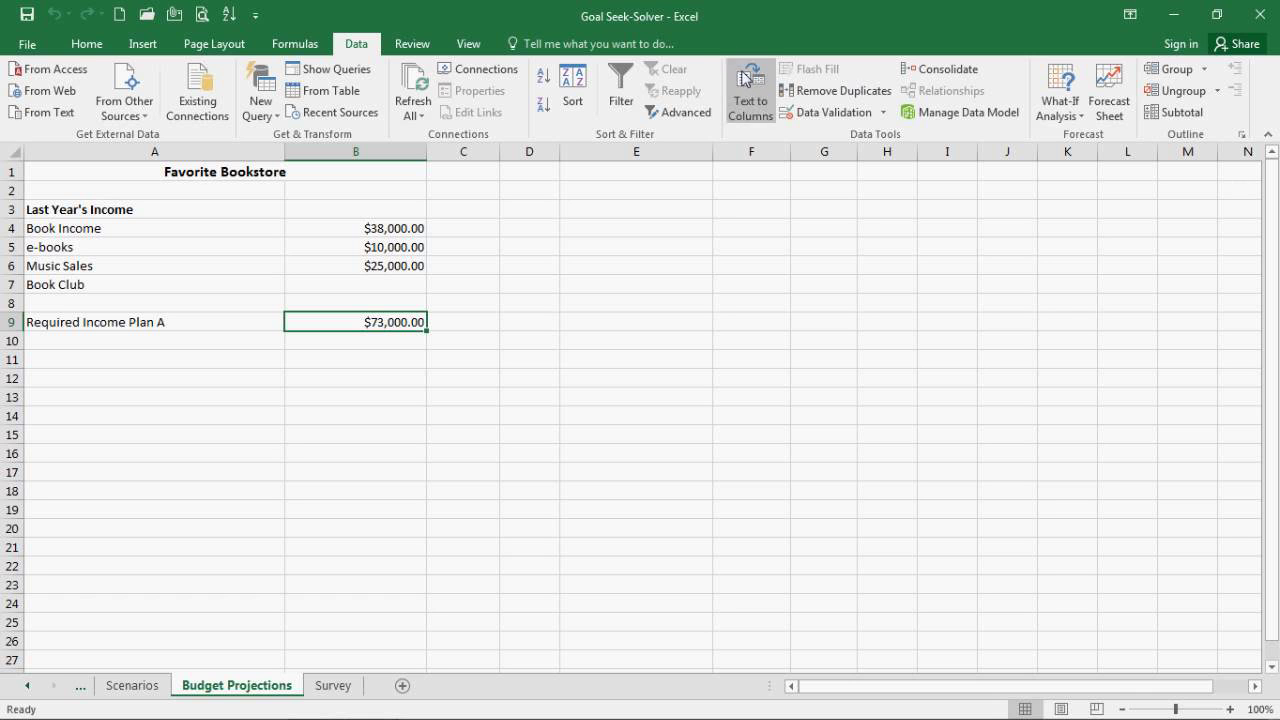
Switch to the Loan Schedule workbook and add the What-If Analysis command to the Quick Access Toolbar
{"action": "mouse_move", "coordinate": [124, 716]}
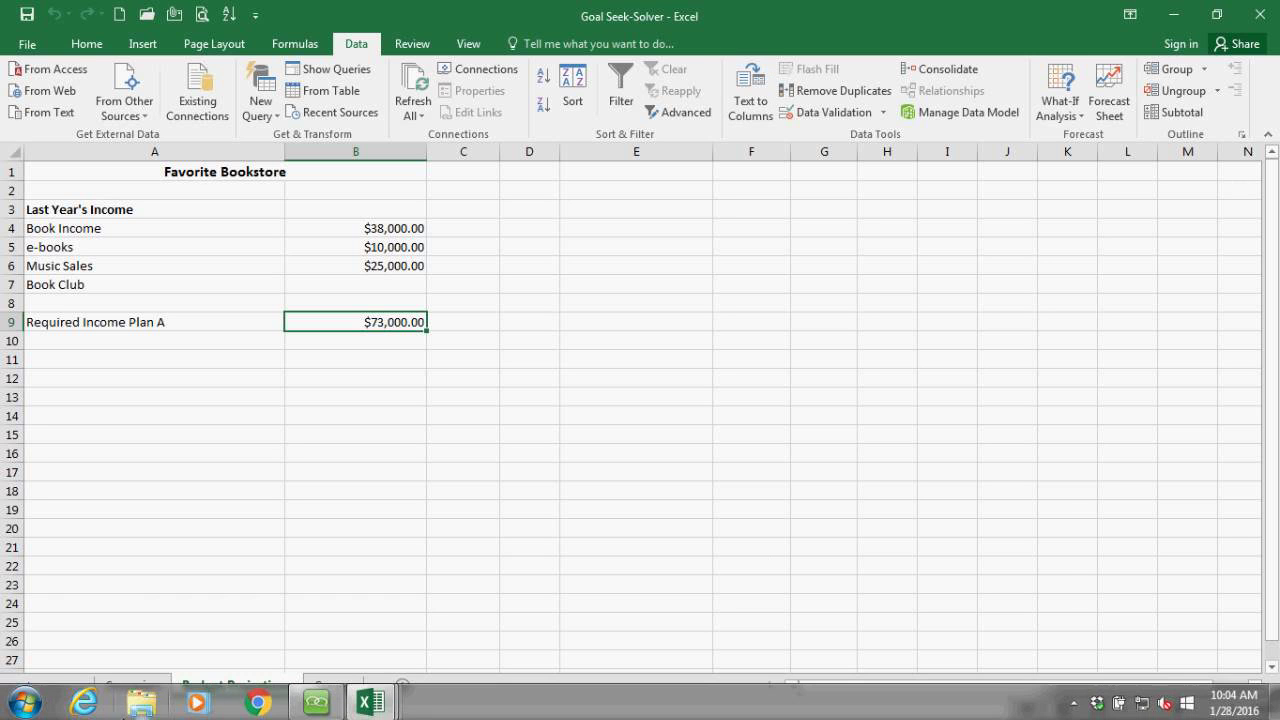
{"action": "mouse_move", "coordinate": [372, 706]}
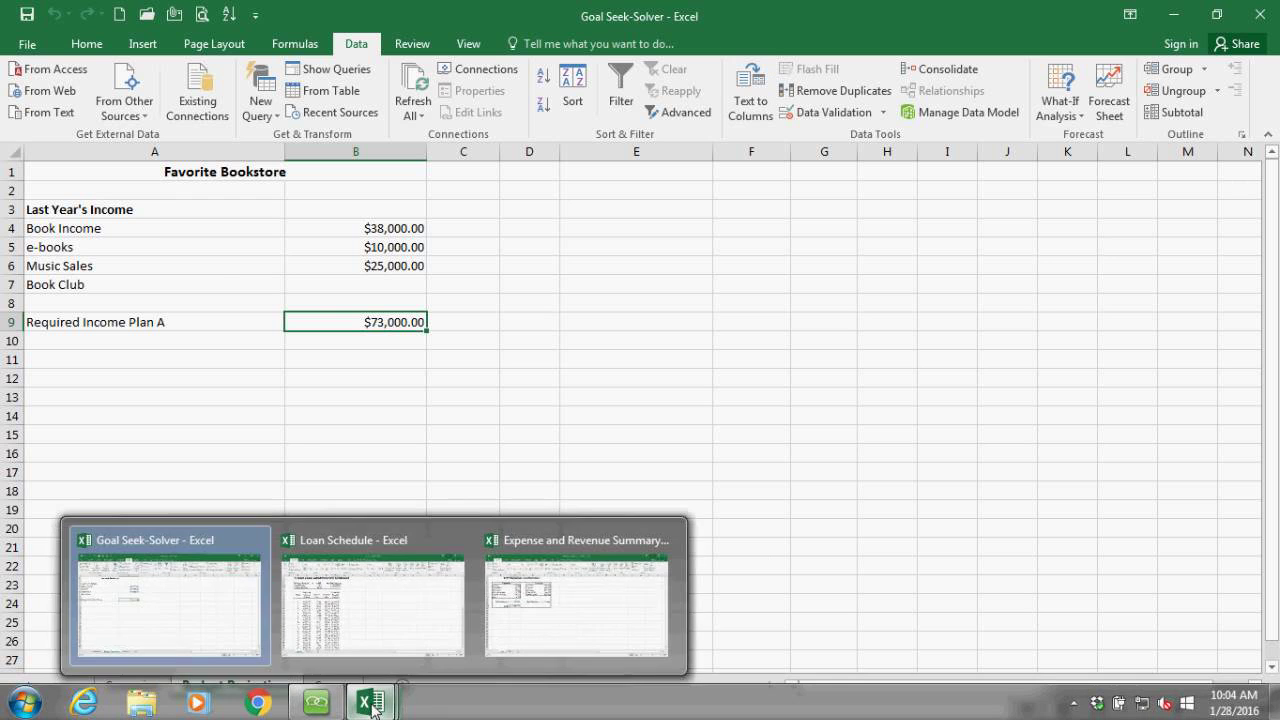
{"action": "left_click", "coordinate": [402, 612]}
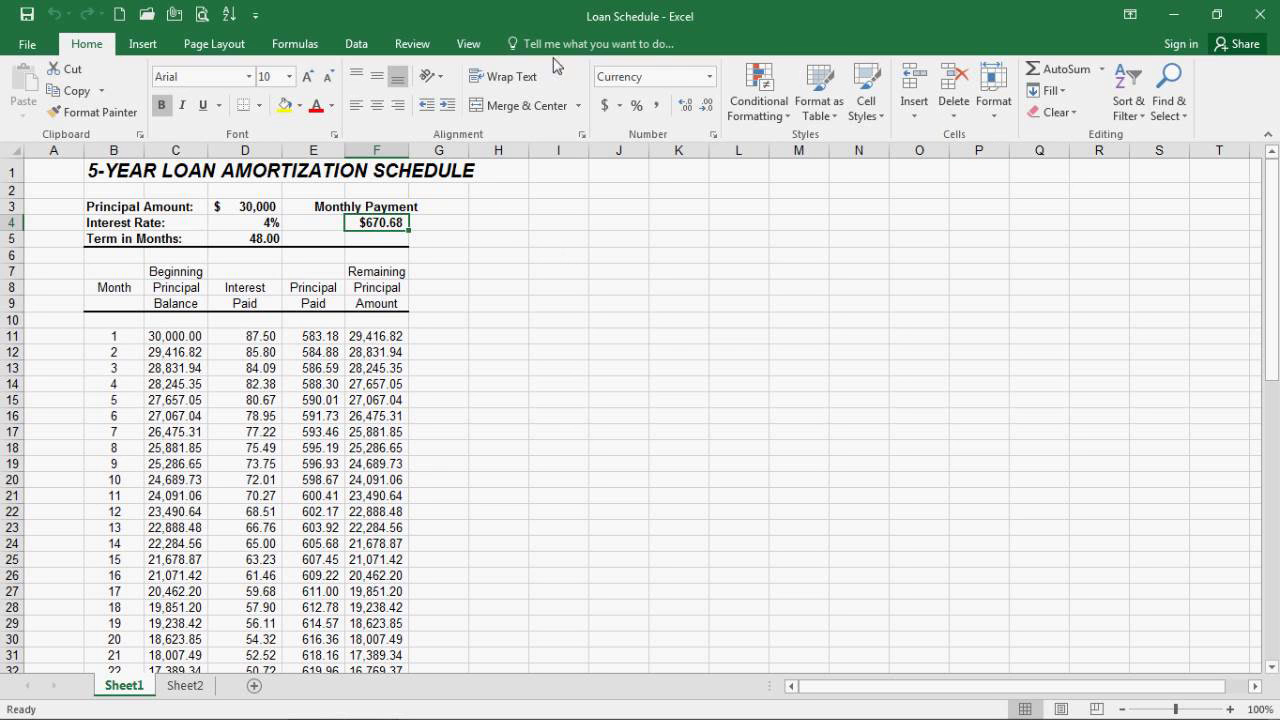
{"action": "left_click", "coordinate": [362, 46]}
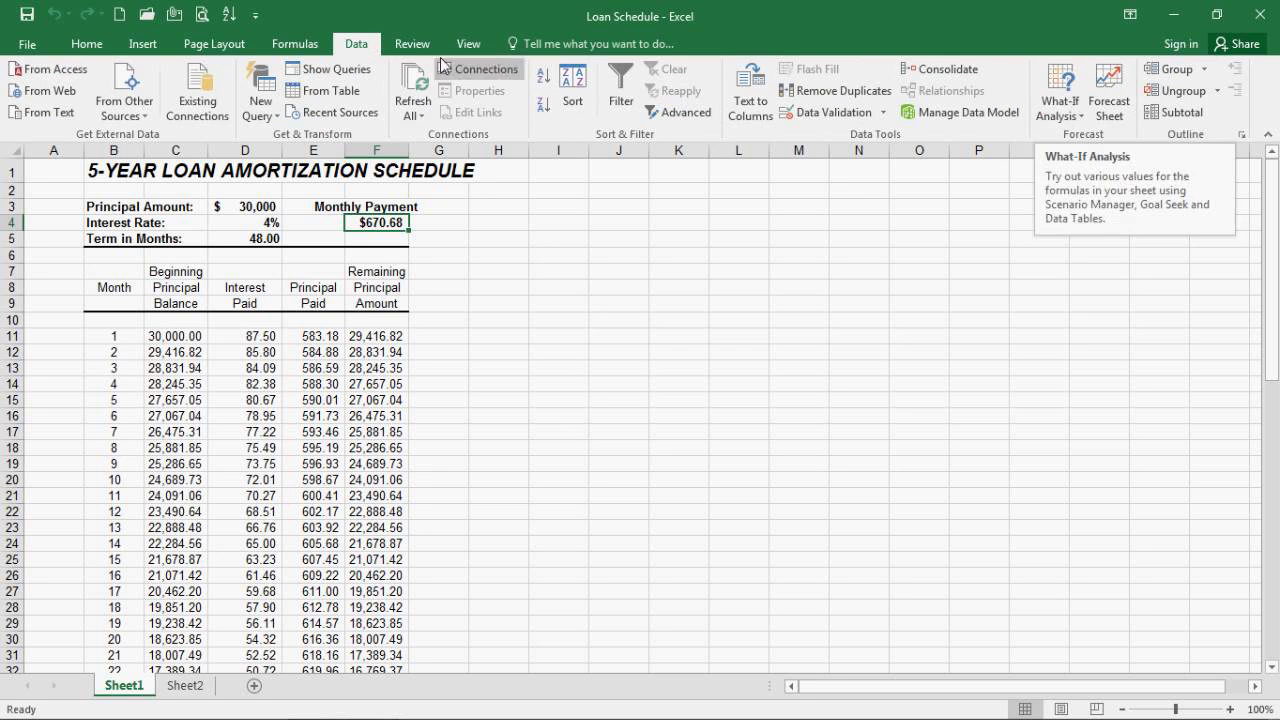
{"action": "right_click", "coordinate": [1058, 91]}
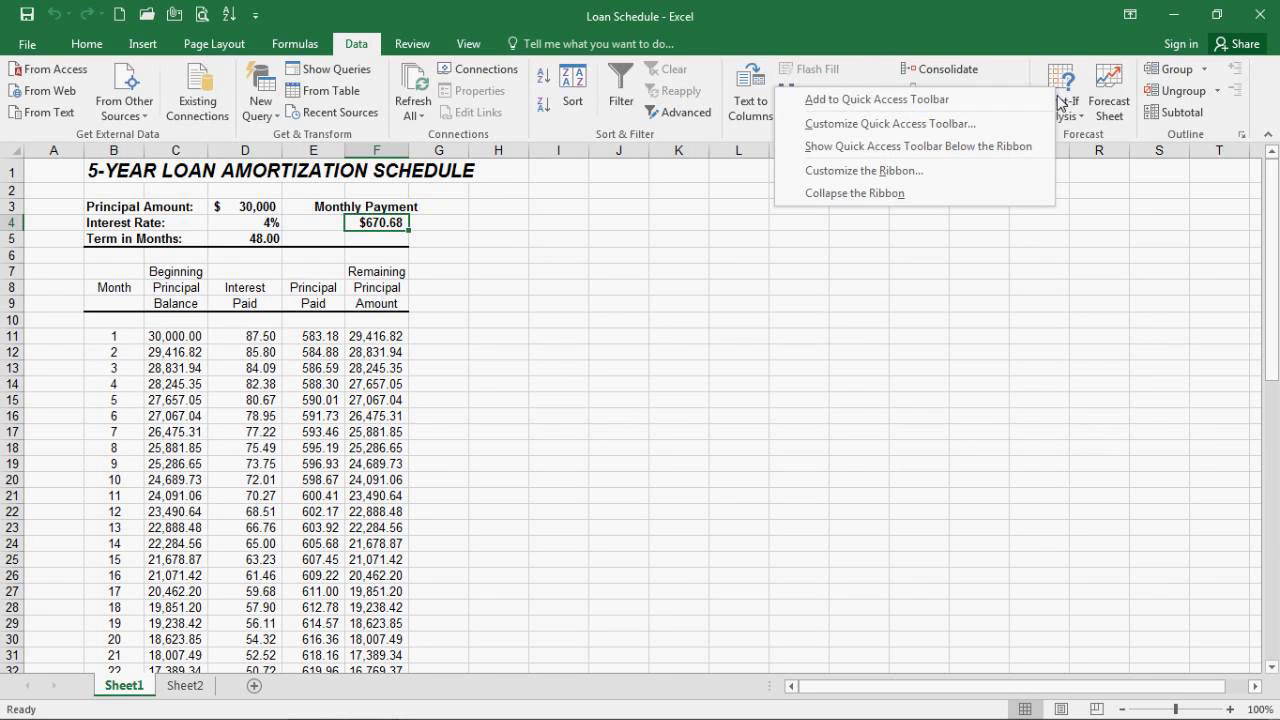
{"action": "left_click", "coordinate": [916, 100]}
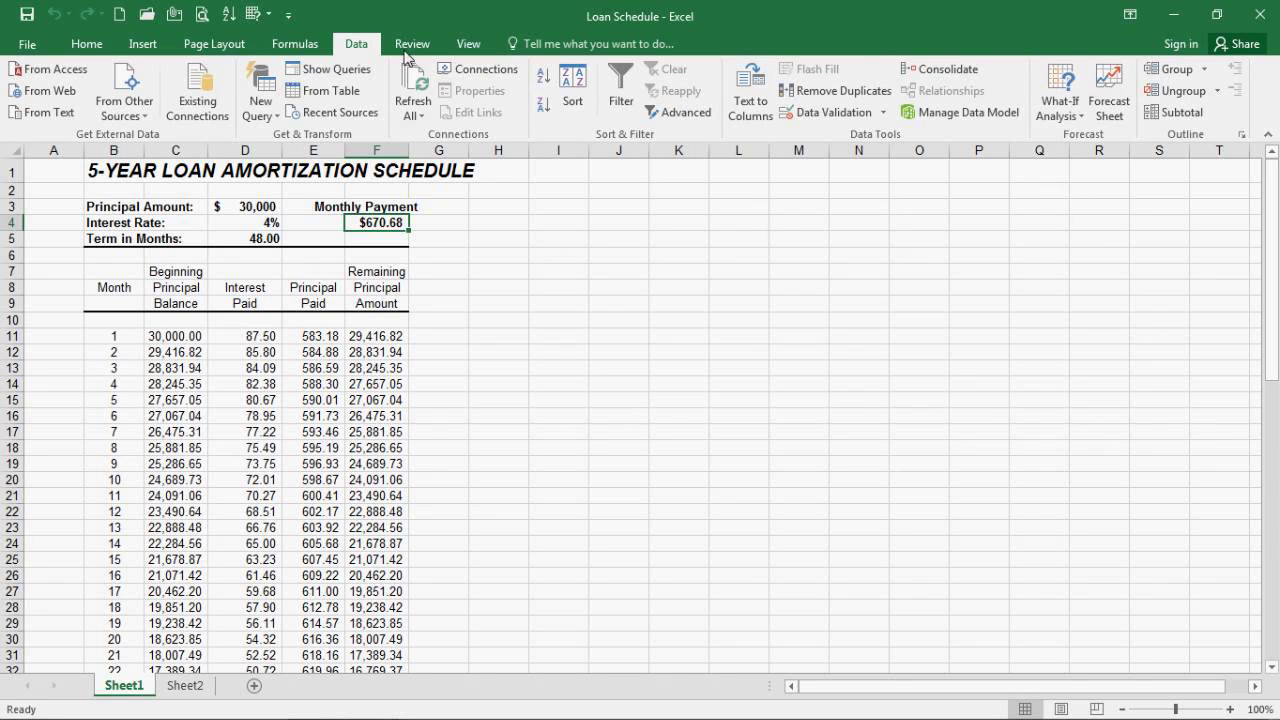
Goal seek the monthly payment in F4 to 550 by changing the principal amount in D3, and discard the solution
{"action": "left_click", "coordinate": [253, 20]}
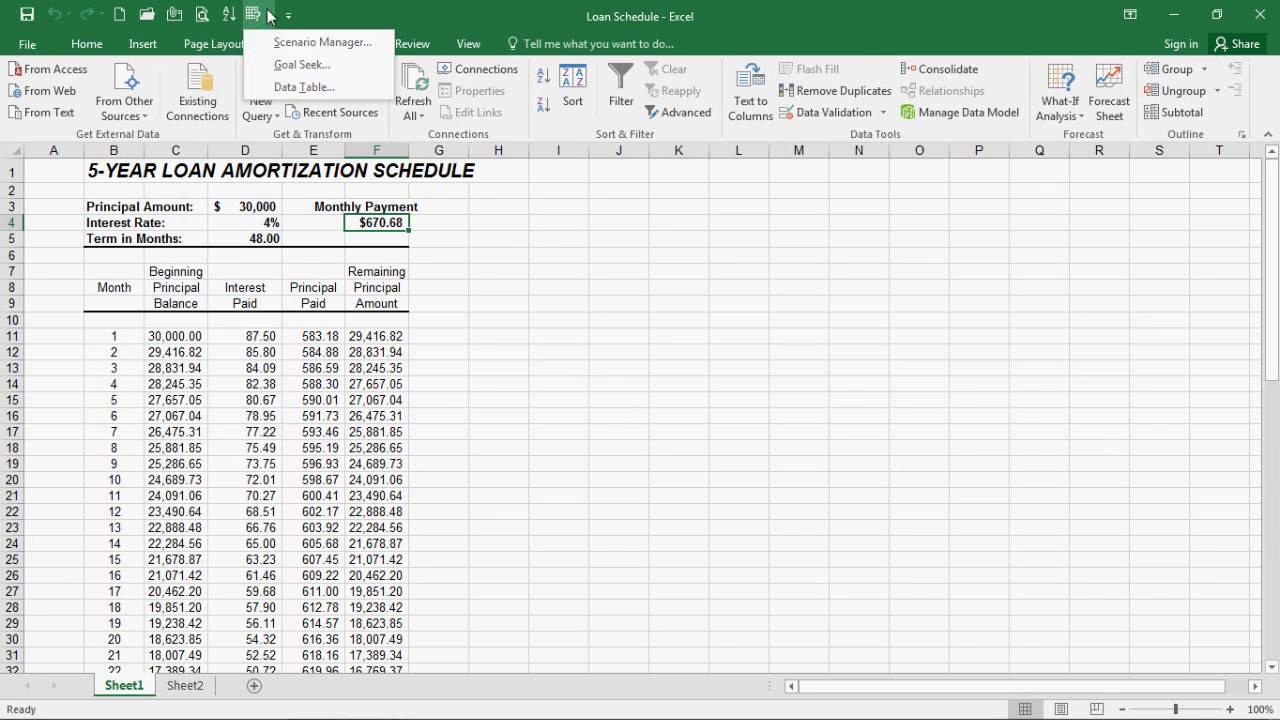
{"action": "left_click", "coordinate": [302, 64]}
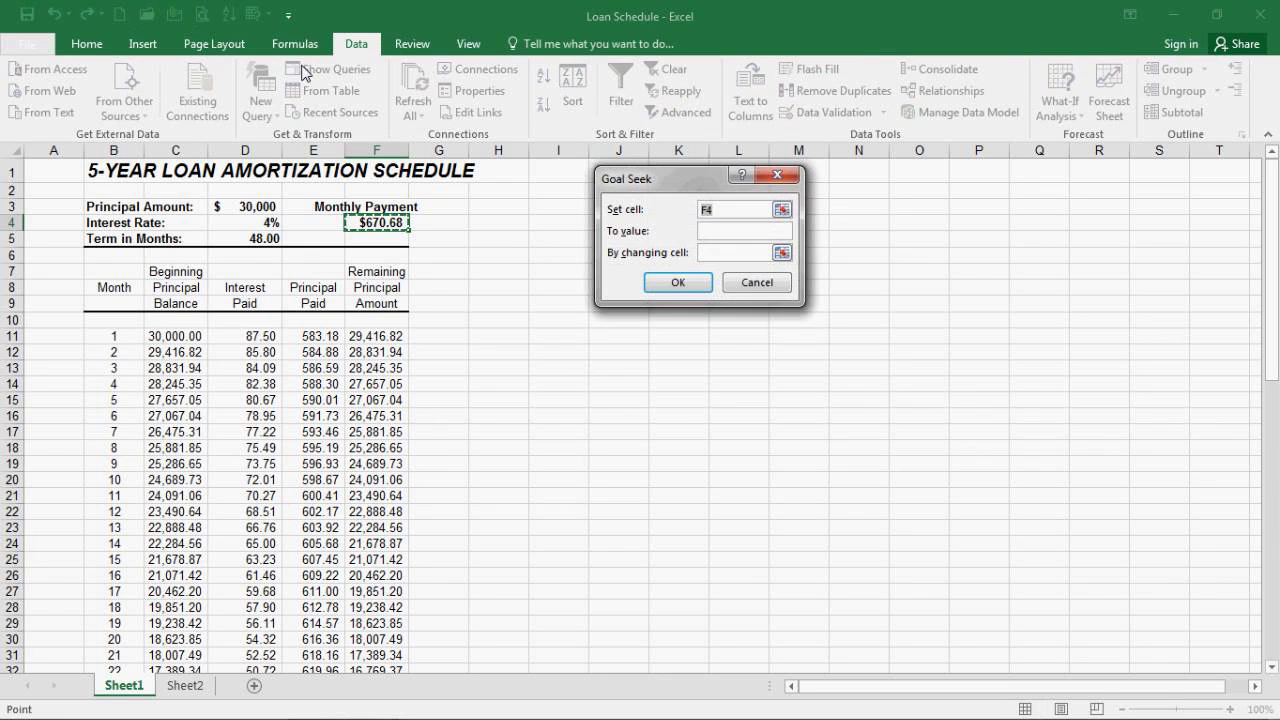
{"action": "left_click", "coordinate": [729, 224]}
{"action": "left_click", "coordinate": [712, 231]}
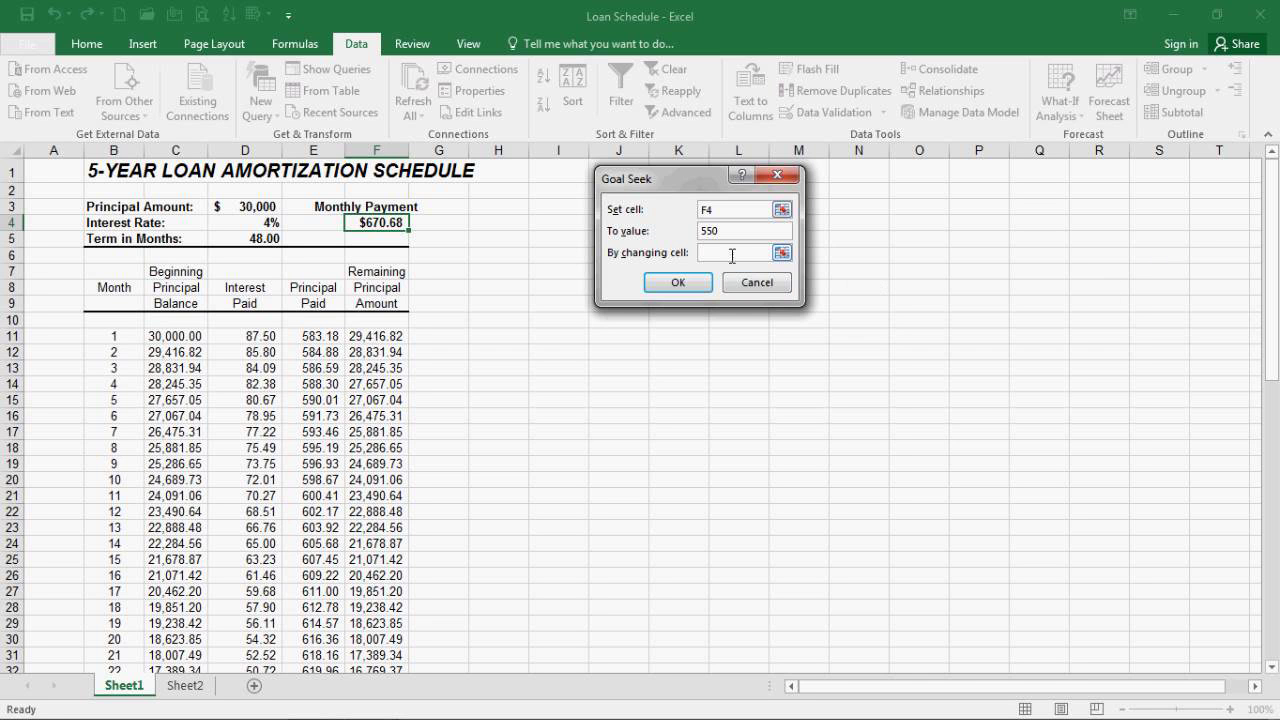
{"action": "left_click", "coordinate": [255, 206]}
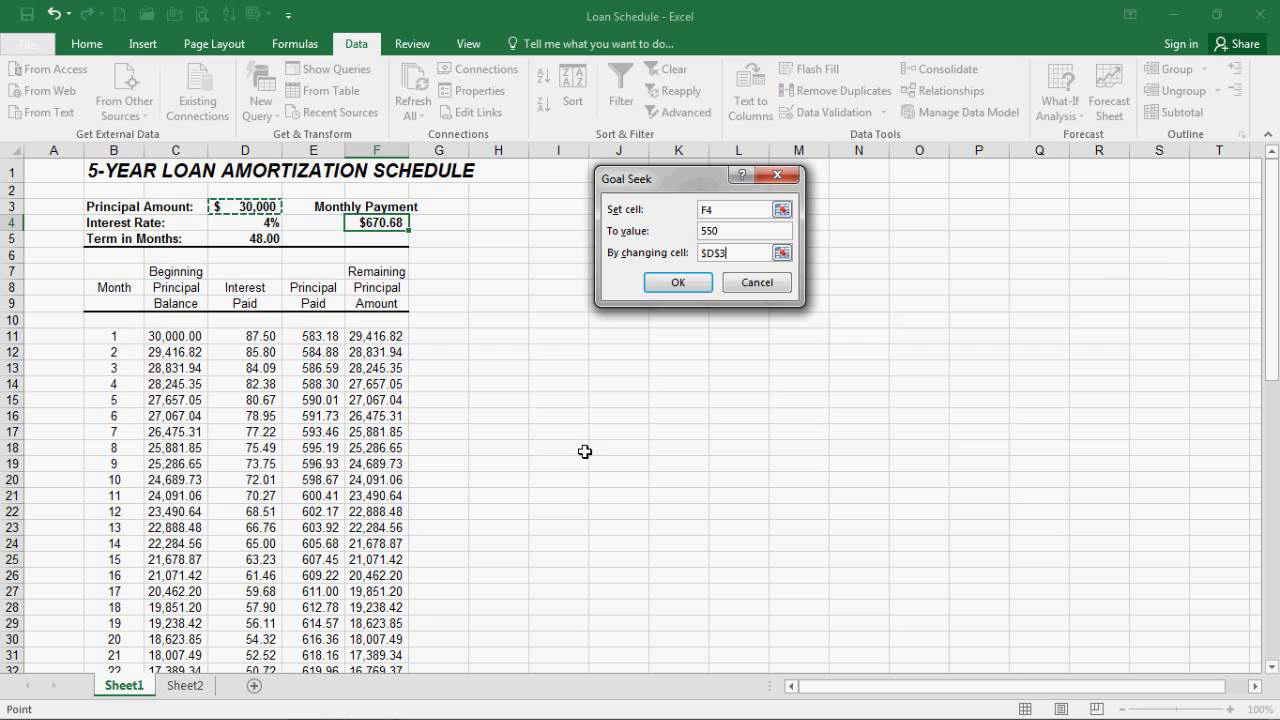
{"action": "left_click", "coordinate": [677, 284]}
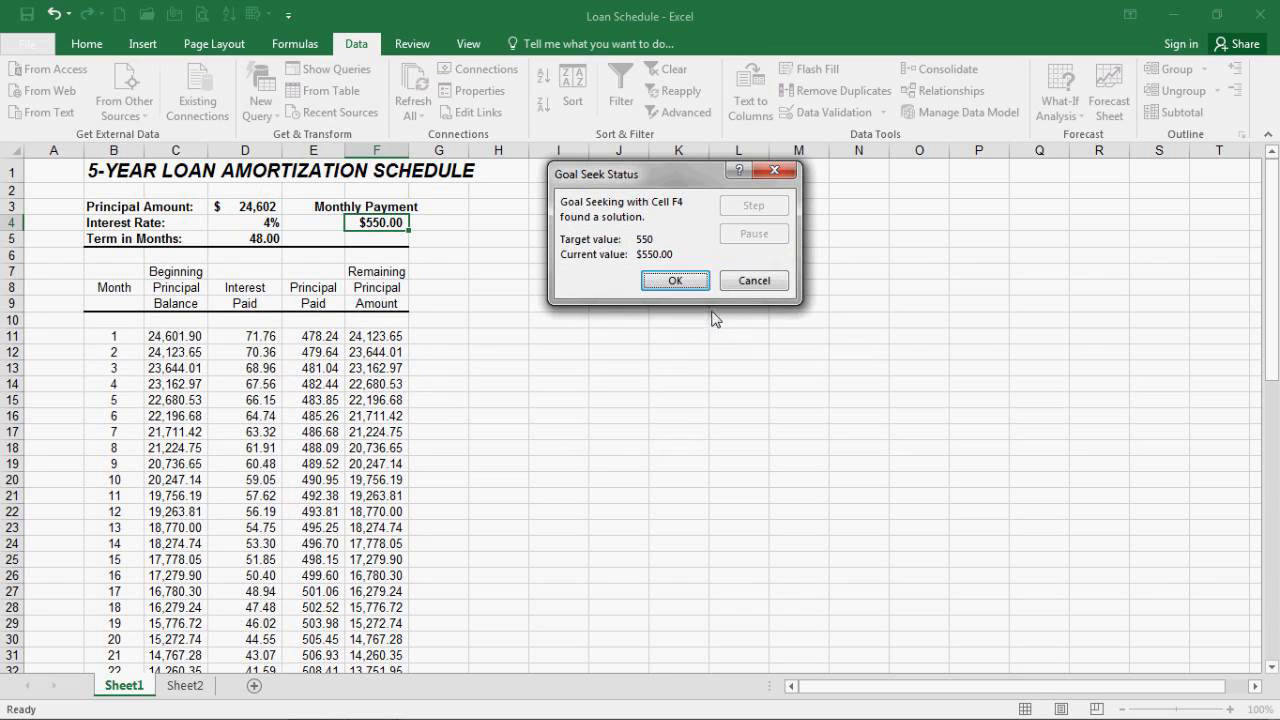
{"action": "left_click", "coordinate": [750, 281]}
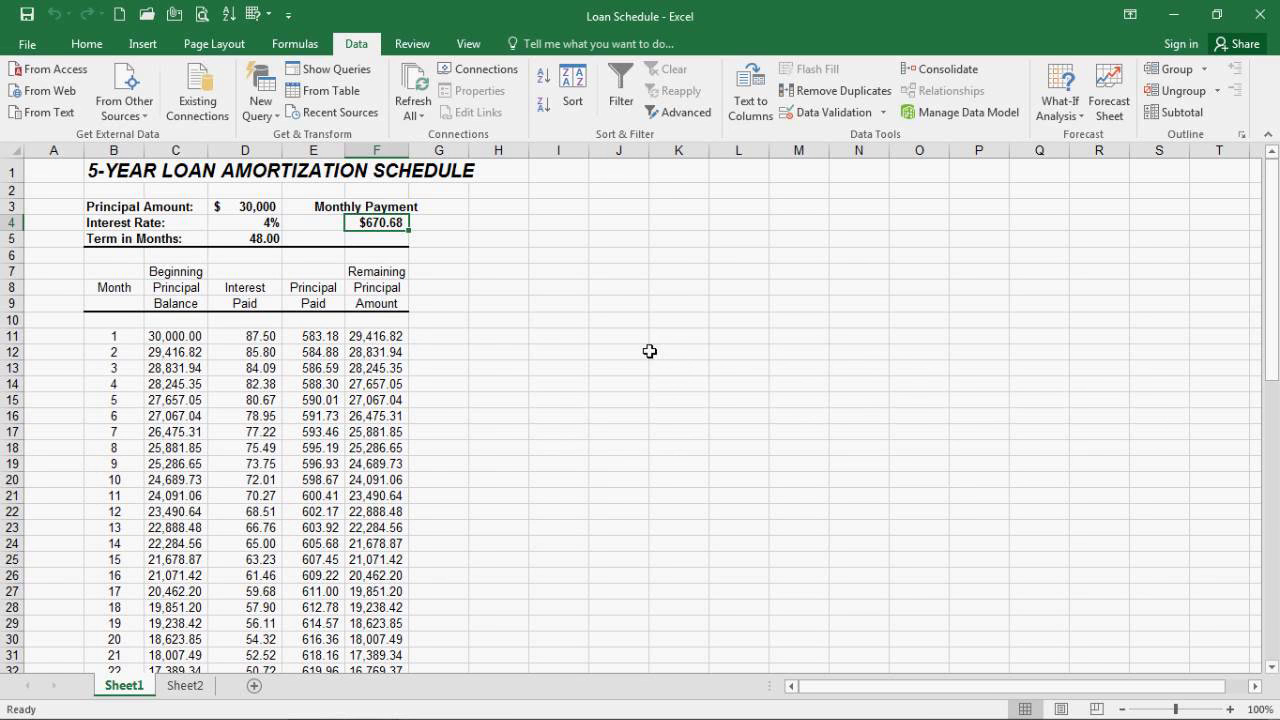
Enable the Solver Add-in among the available Excel add-ins
{"action": "left_click", "coordinate": [26, 47]}
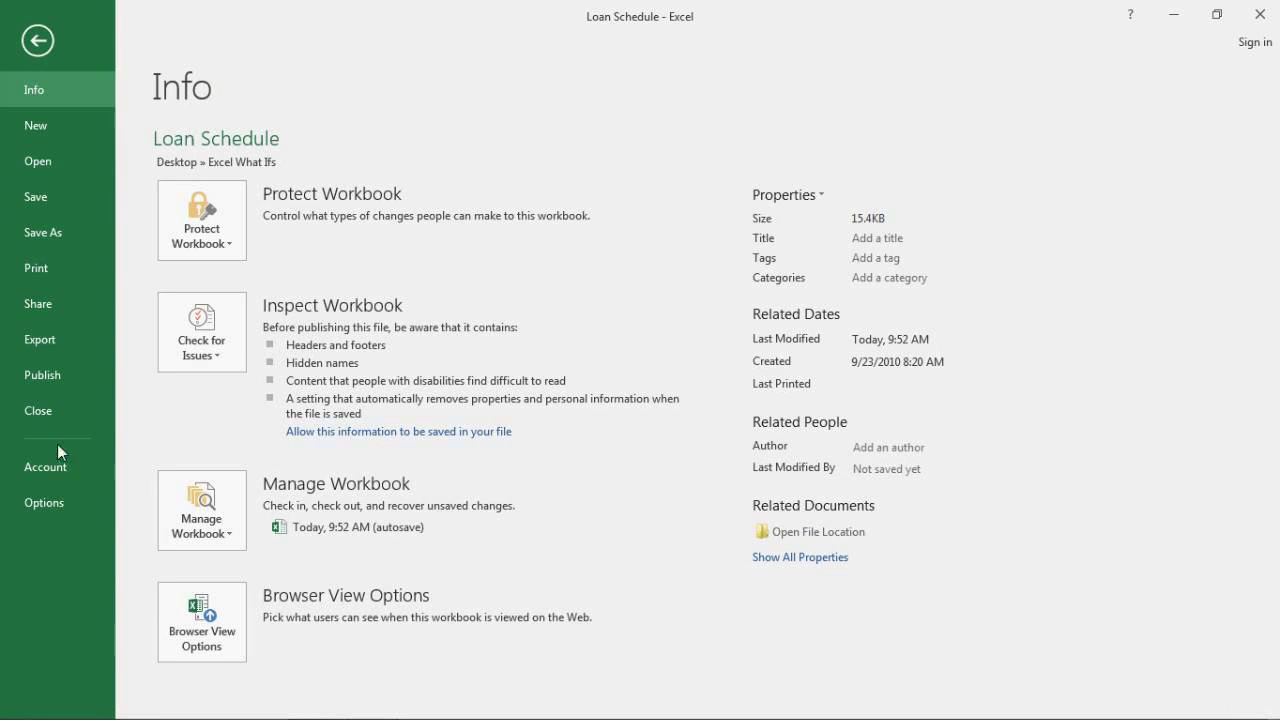
{"action": "left_click", "coordinate": [63, 506]}
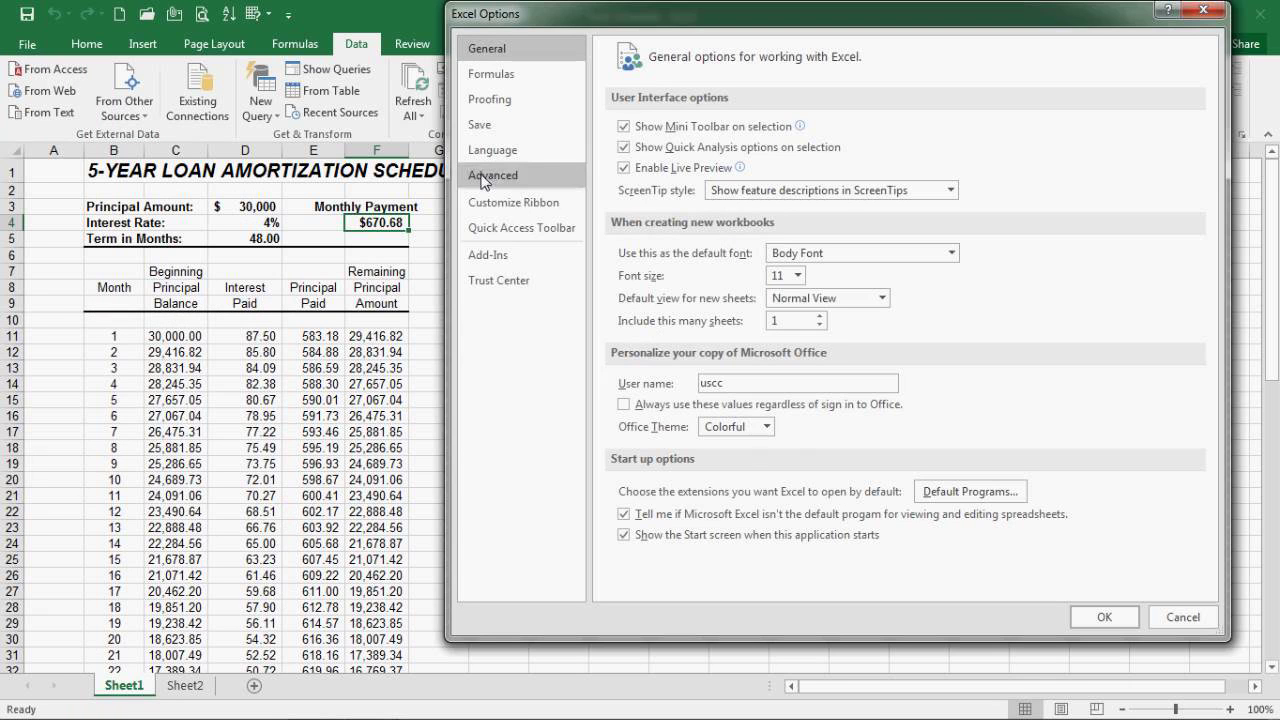
{"action": "left_click", "coordinate": [494, 258]}
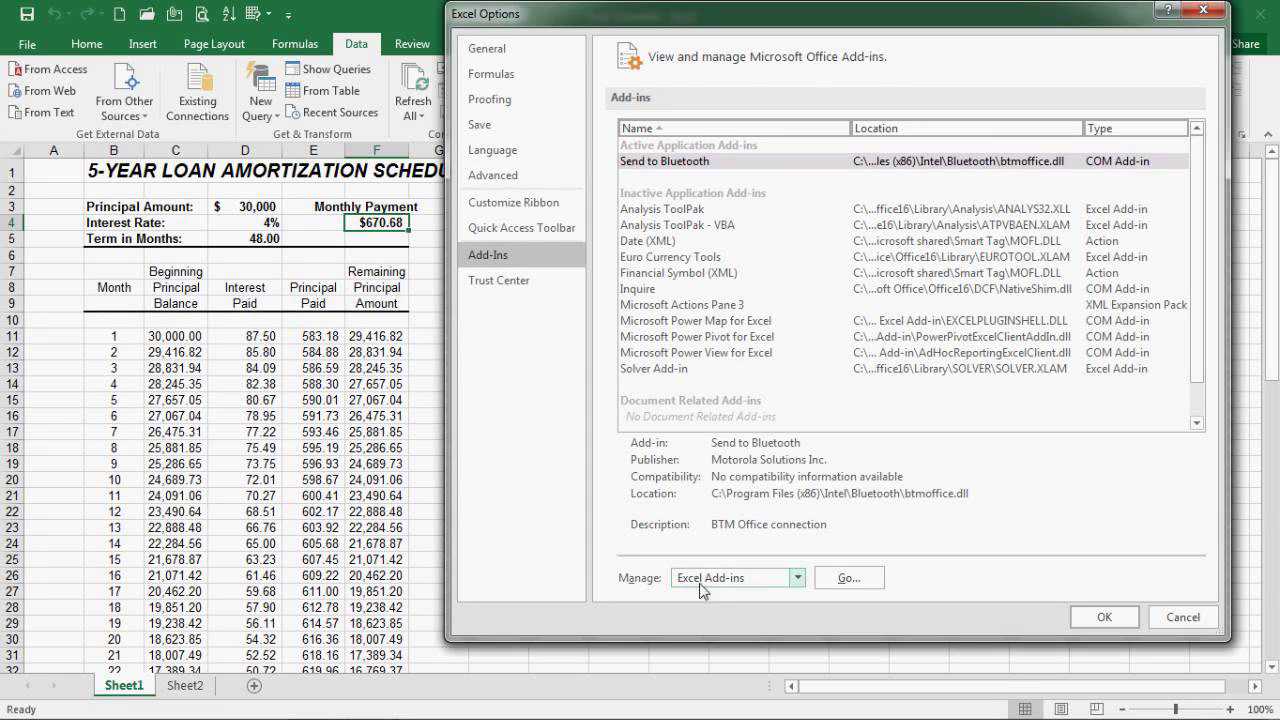
{"action": "left_click", "coordinate": [850, 579]}
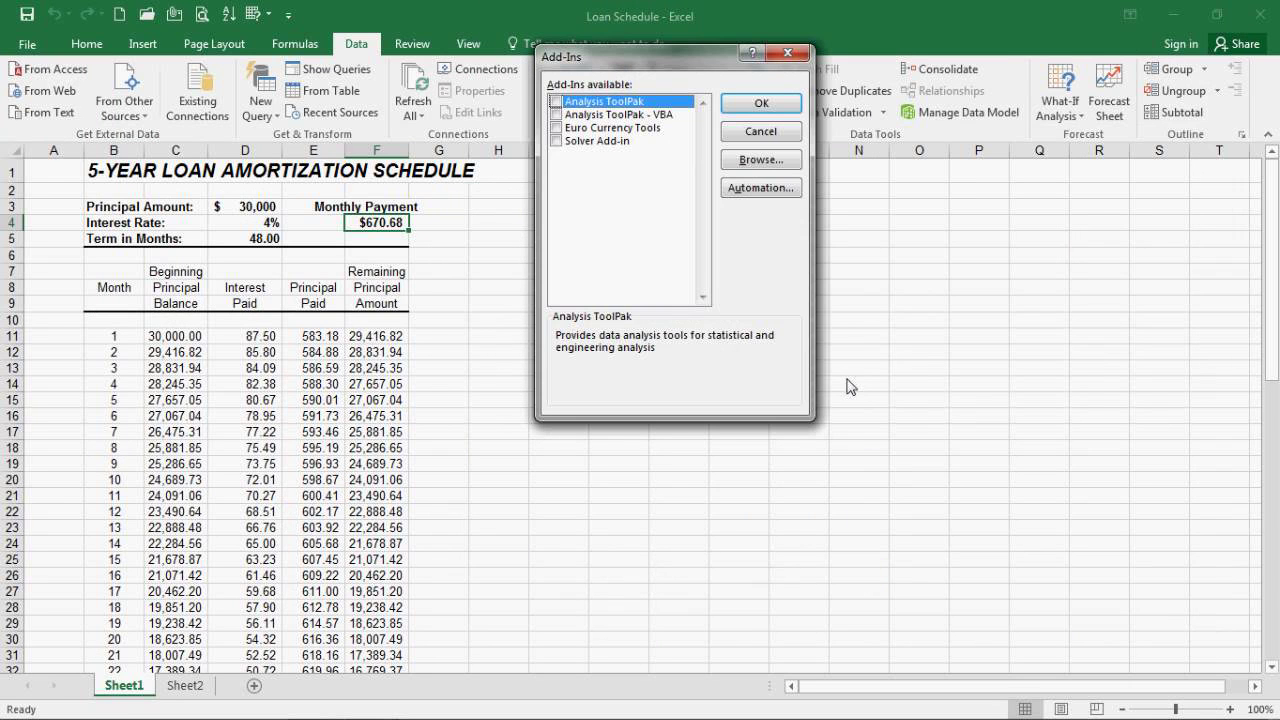
{"action": "left_click", "coordinate": [556, 141]}
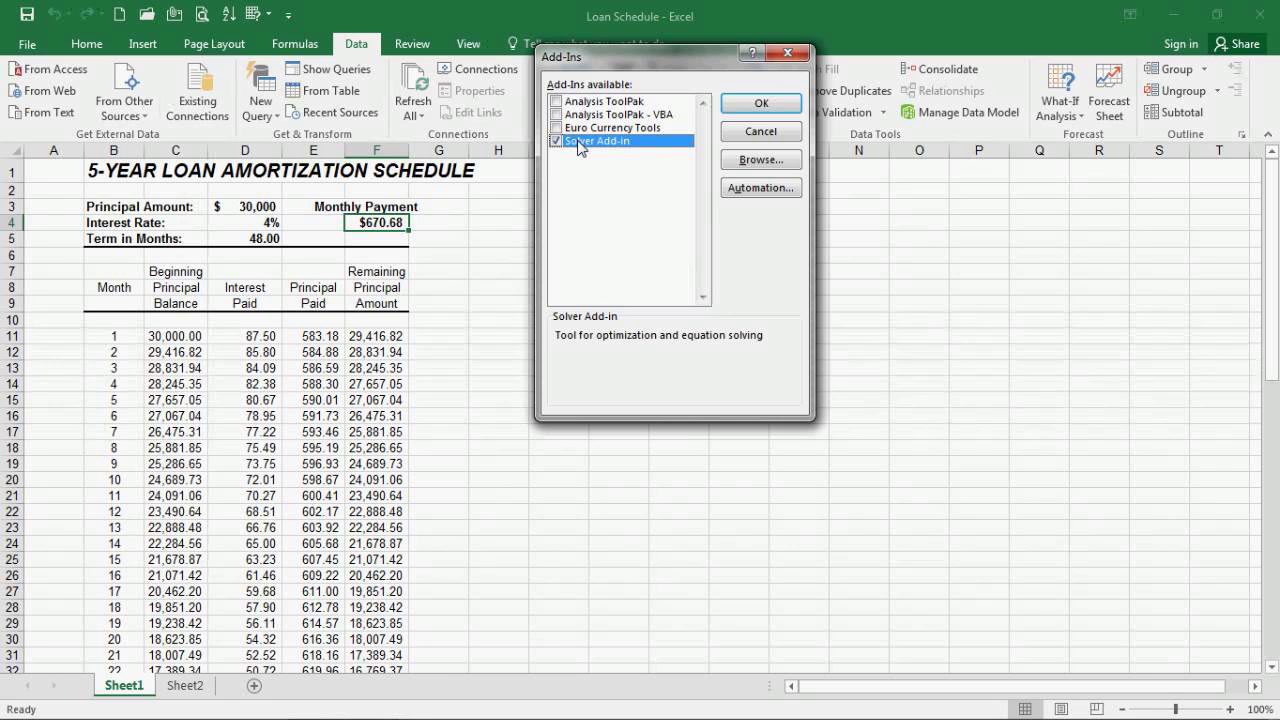
{"action": "left_click", "coordinate": [770, 106]}
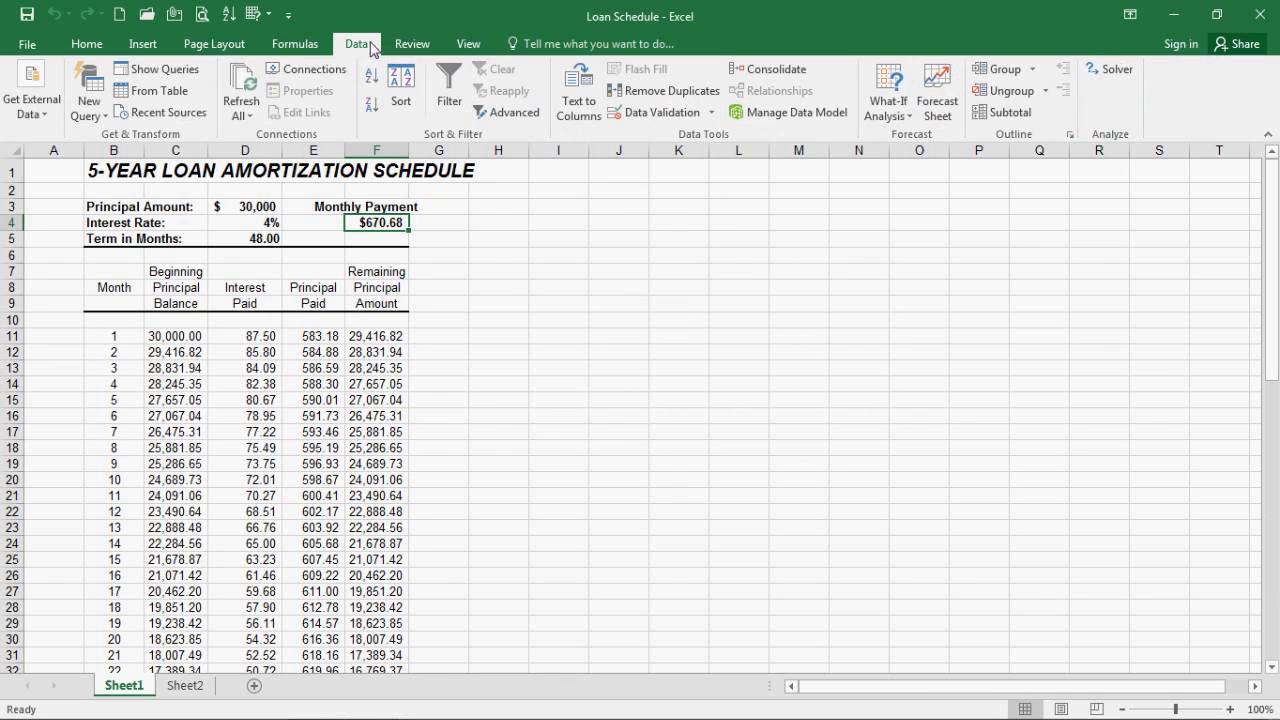
Set up Solver to bring the monthly payment in F4 to a value of 600 by changing cells D3:D5
{"action": "left_click", "coordinate": [1115, 72]}
{"action": "left_click_drag", "start_coordinate": [776, 26], "coordinate": [1026, 56]}
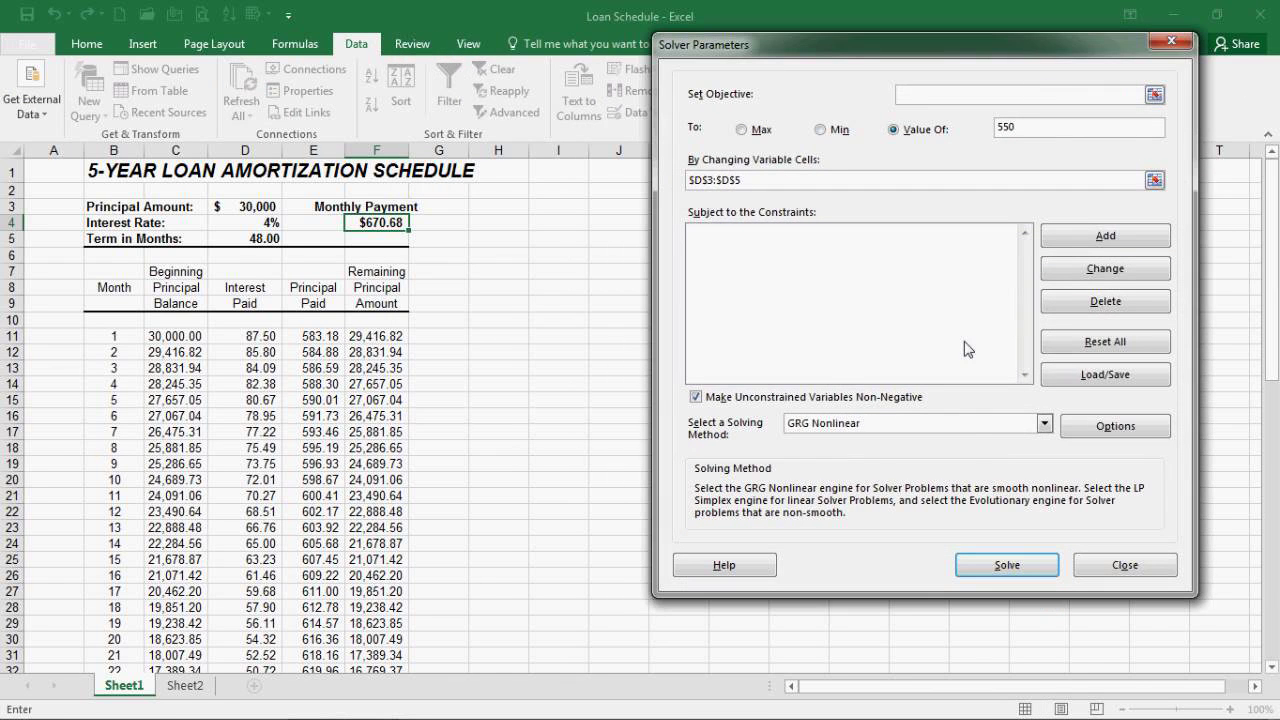
{"action": "left_click", "coordinate": [378, 224]}
{"action": "double_click", "coordinate": [1035, 132]}
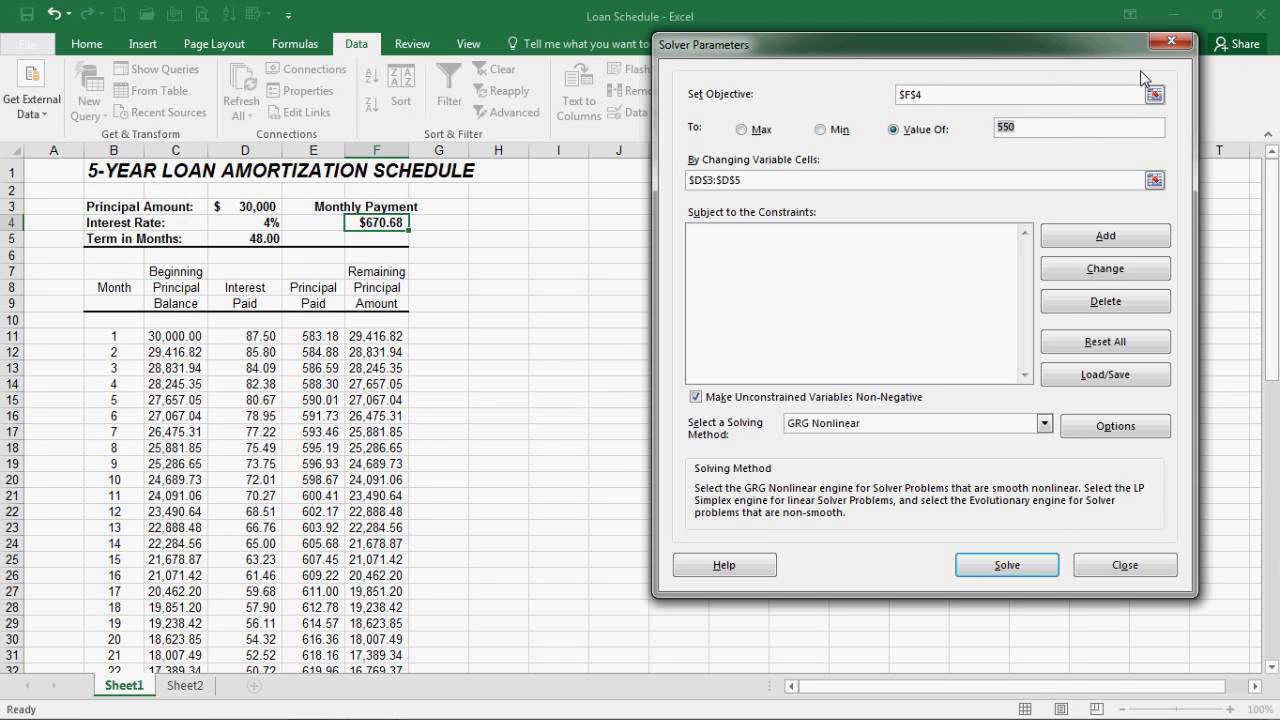
{"action": "type", "text": "600"}
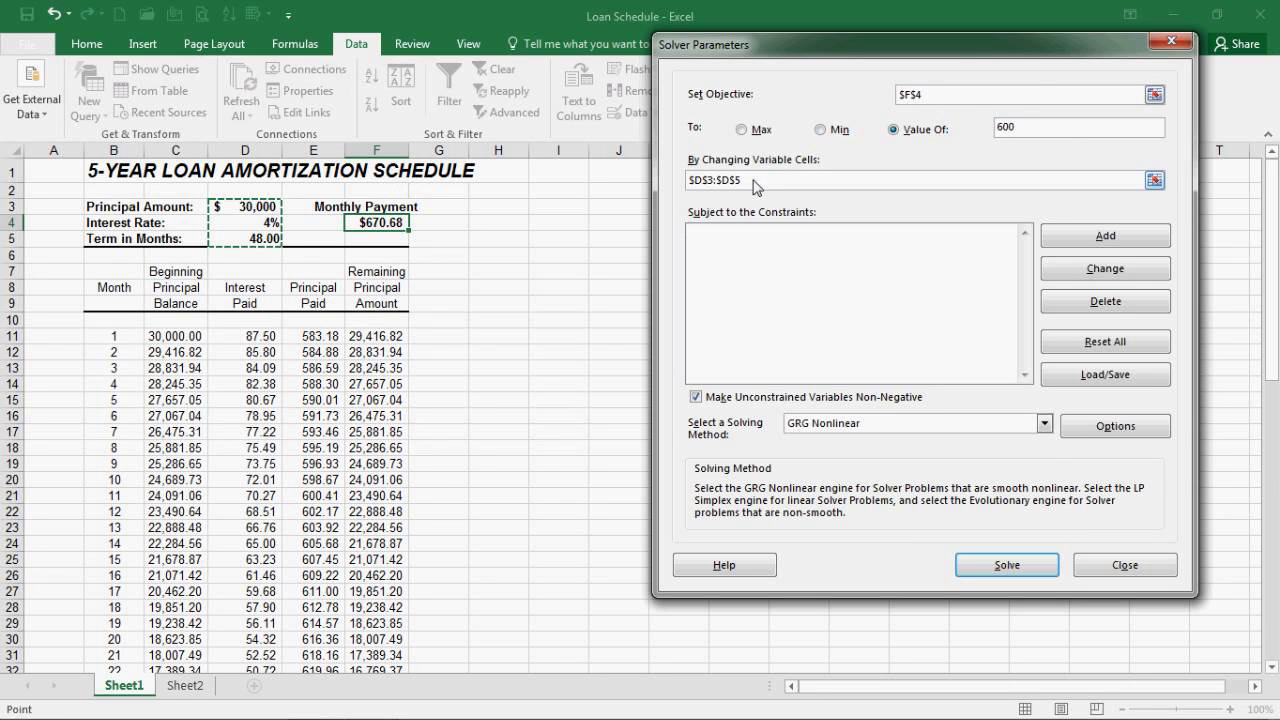
{"action": "left_click_drag", "start_coordinate": [764, 188], "coordinate": [675, 184]}
{"action": "left_click", "coordinate": [258, 208]}
{"action": "left_click_drag", "start_coordinate": [258, 208], "coordinate": [263, 240]}
Add a Solver constraint that the principal amount in D3 is >= 20000
{"action": "left_click", "coordinate": [1101, 240]}
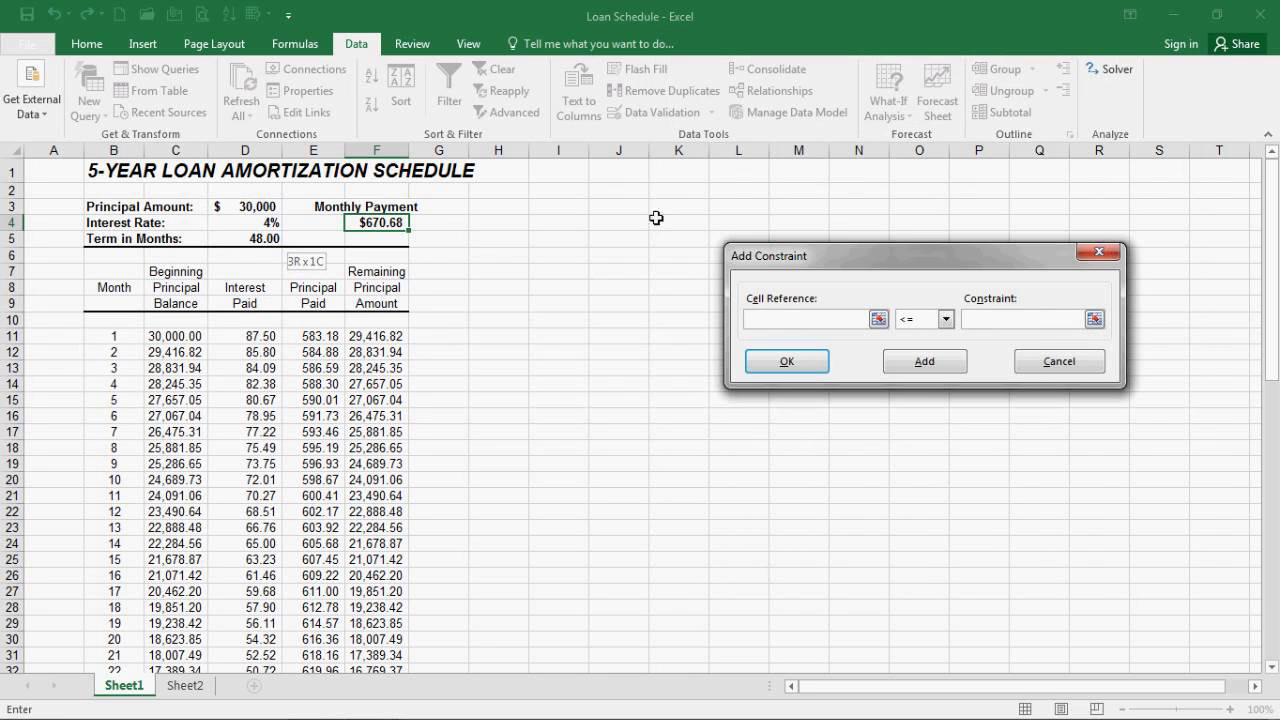
{"action": "left_click", "coordinate": [253, 212]}
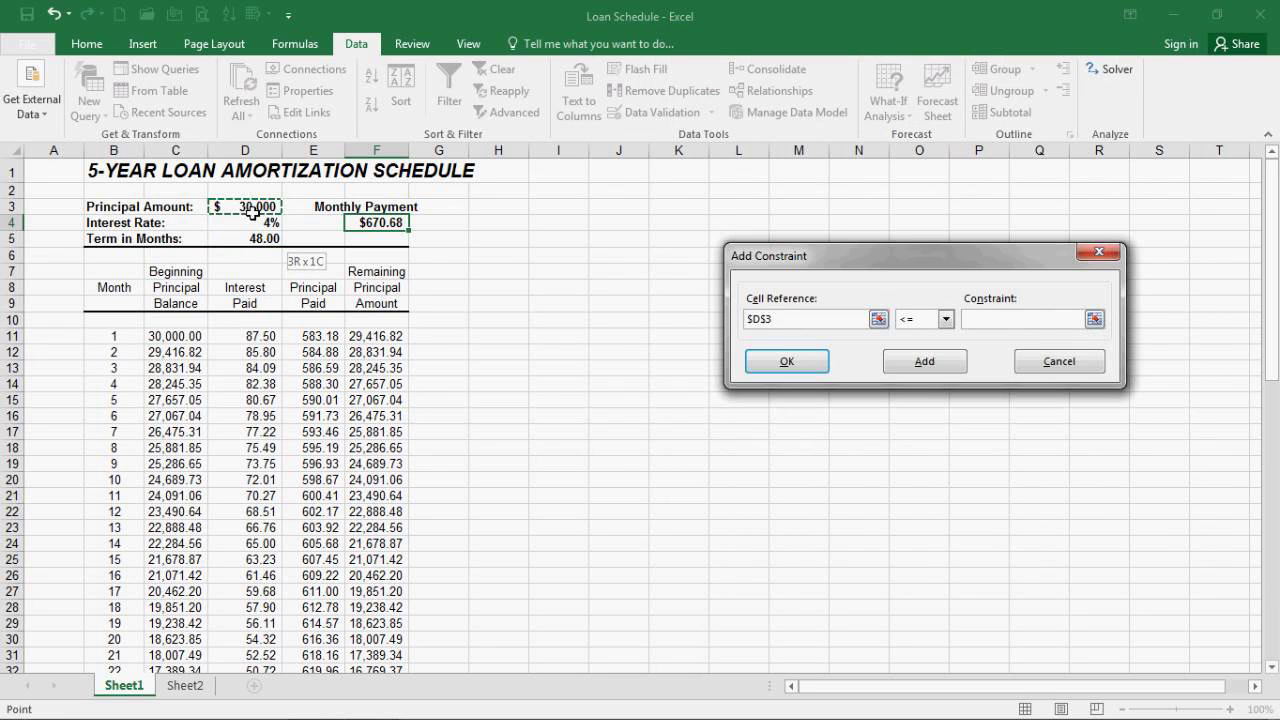
{"action": "left_click", "coordinate": [946, 320]}
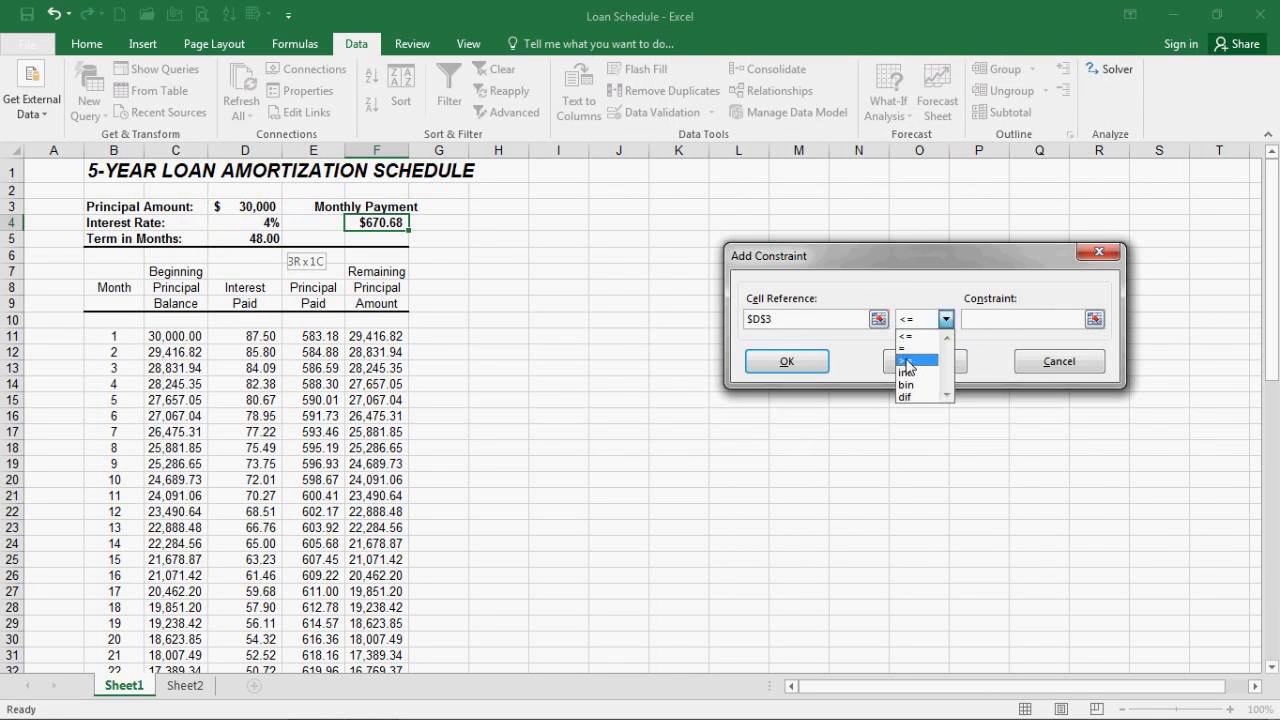
{"action": "left_click", "coordinate": [907, 362]}
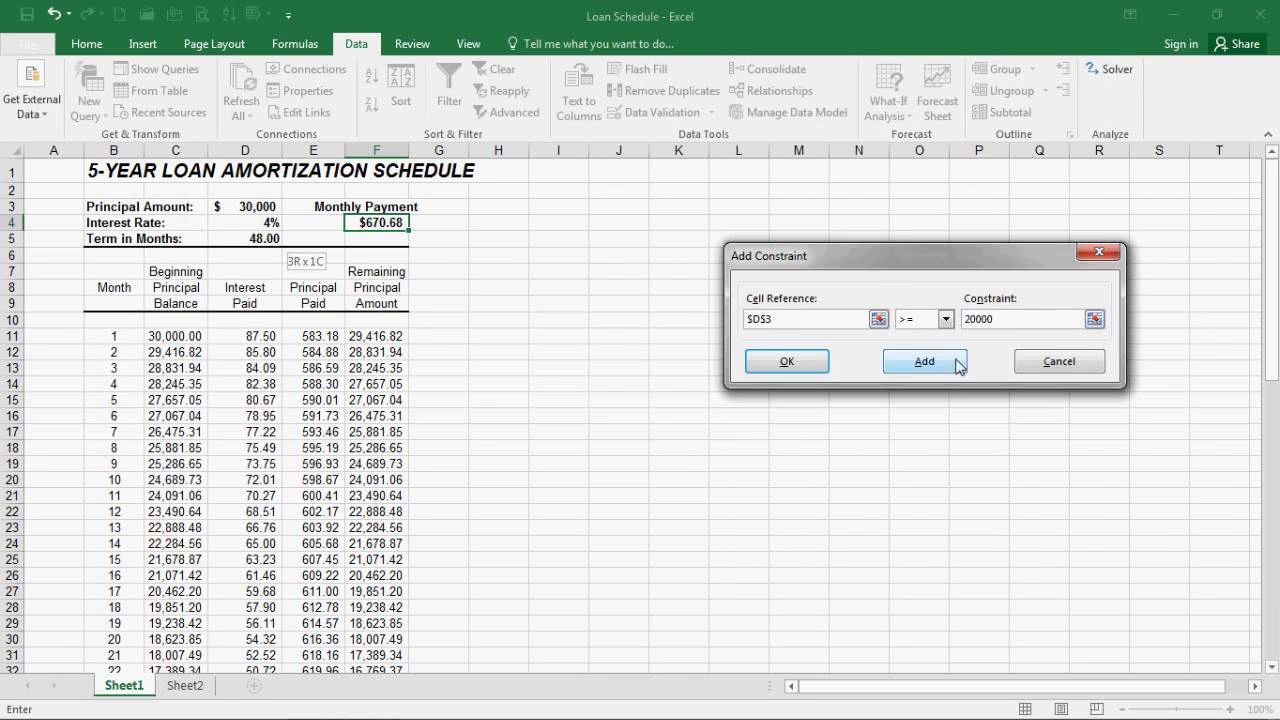
{"action": "left_click", "coordinate": [917, 362]}
Add a Solver constraint that the interest rate in D4 is >= 3.5%
{"action": "left_click", "coordinate": [266, 225]}
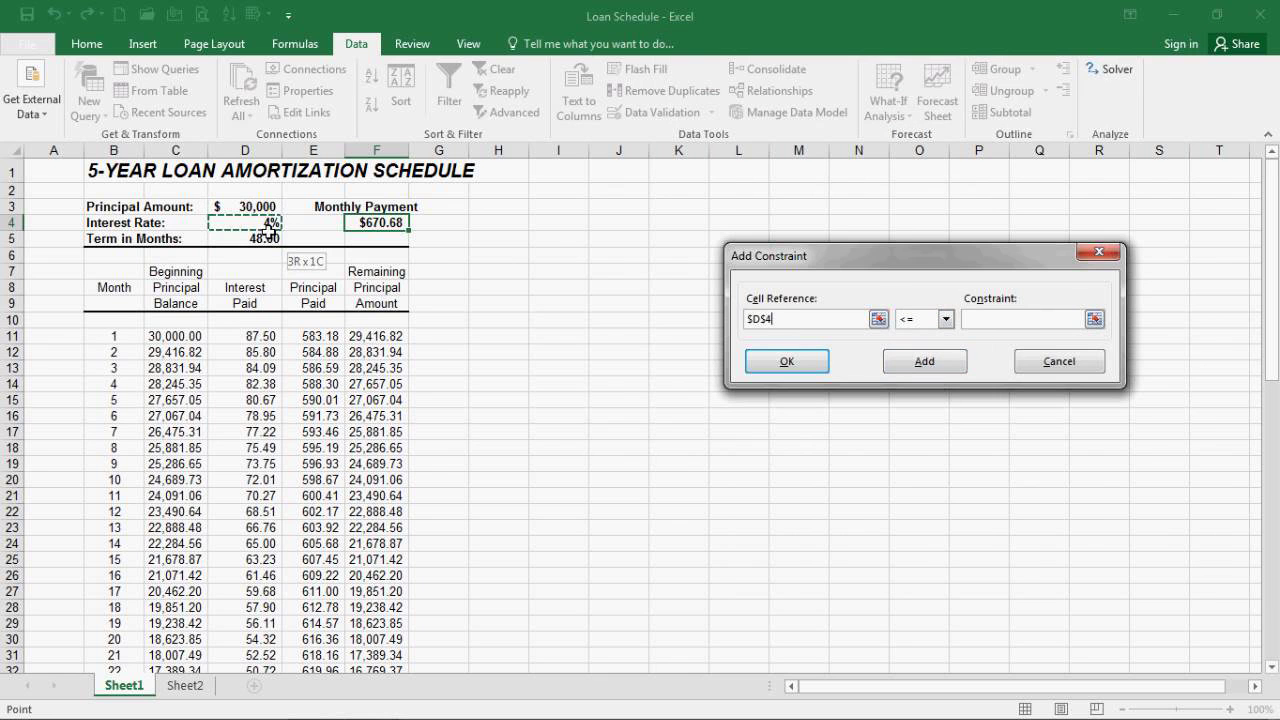
{"action": "left_click", "coordinate": [946, 320]}
{"action": "left_click", "coordinate": [928, 360]}
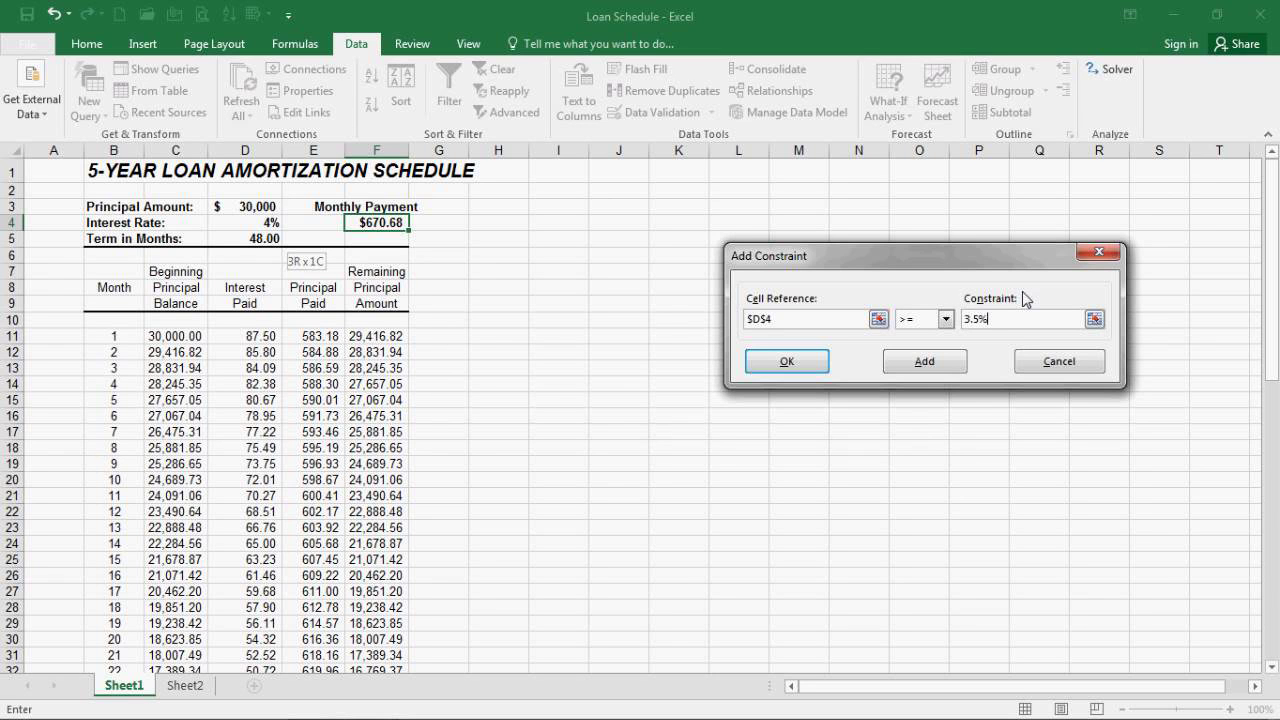
{"action": "left_click", "coordinate": [940, 364]}
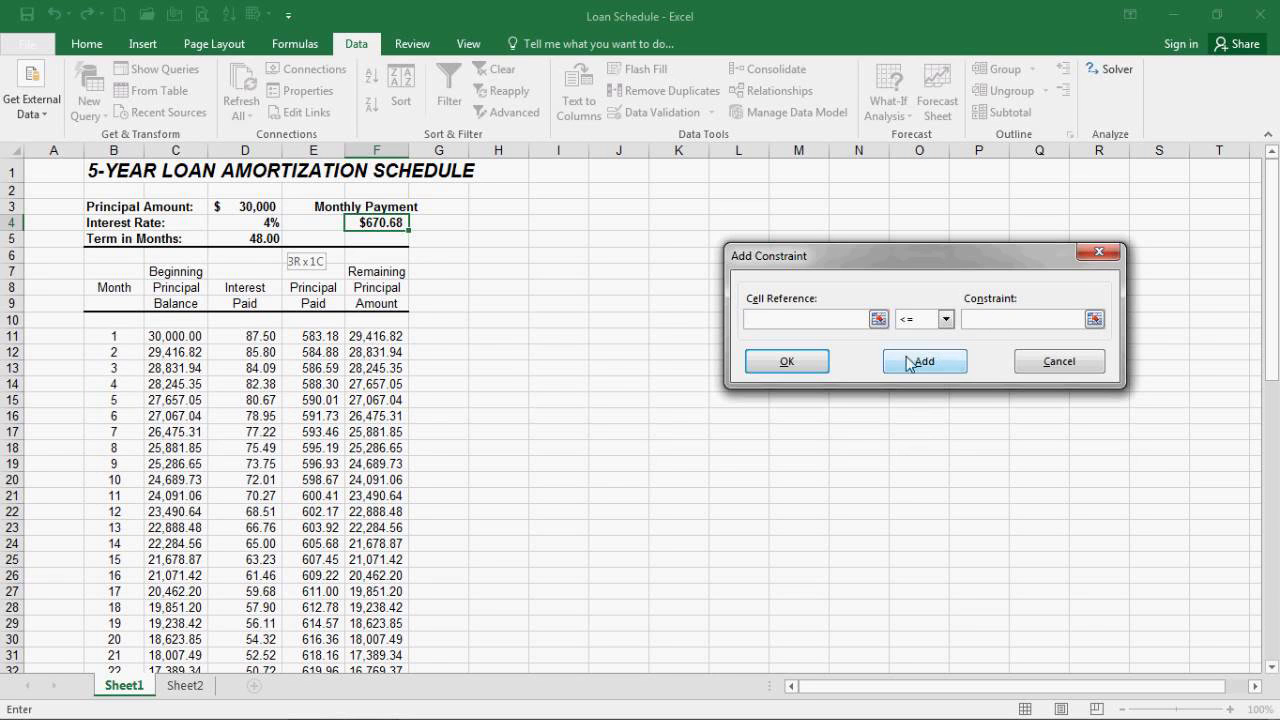
Add Solver constraints that the term in months in D5 is <= 60 and >= 36
{"action": "left_click", "coordinate": [275, 245]}
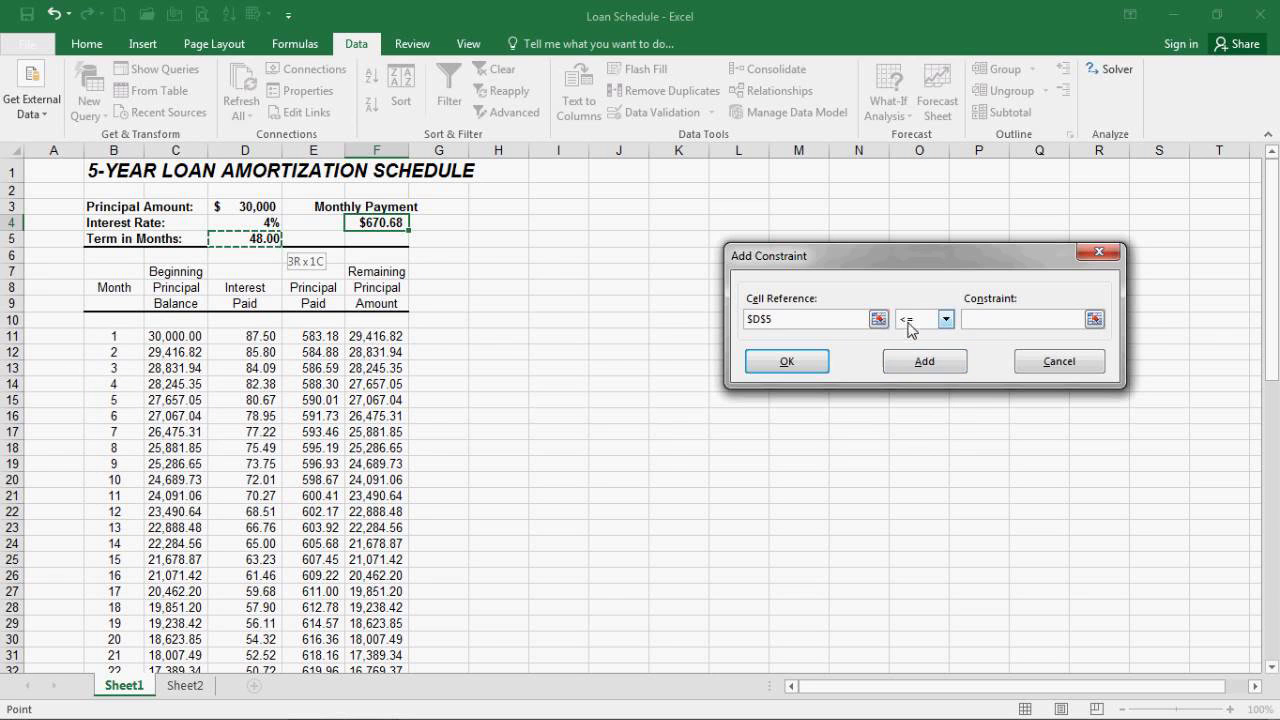
{"action": "left_click", "coordinate": [983, 321]}
{"action": "left_click", "coordinate": [934, 363]}
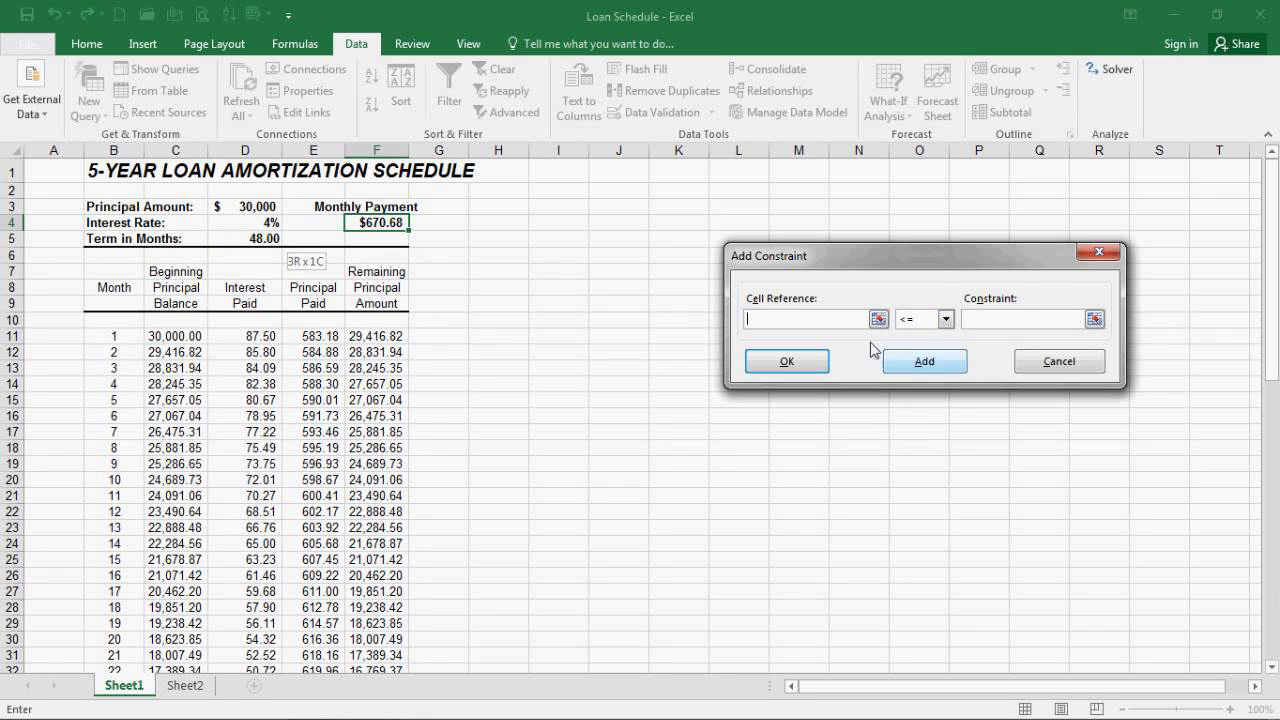
{"action": "left_click", "coordinate": [272, 242]}
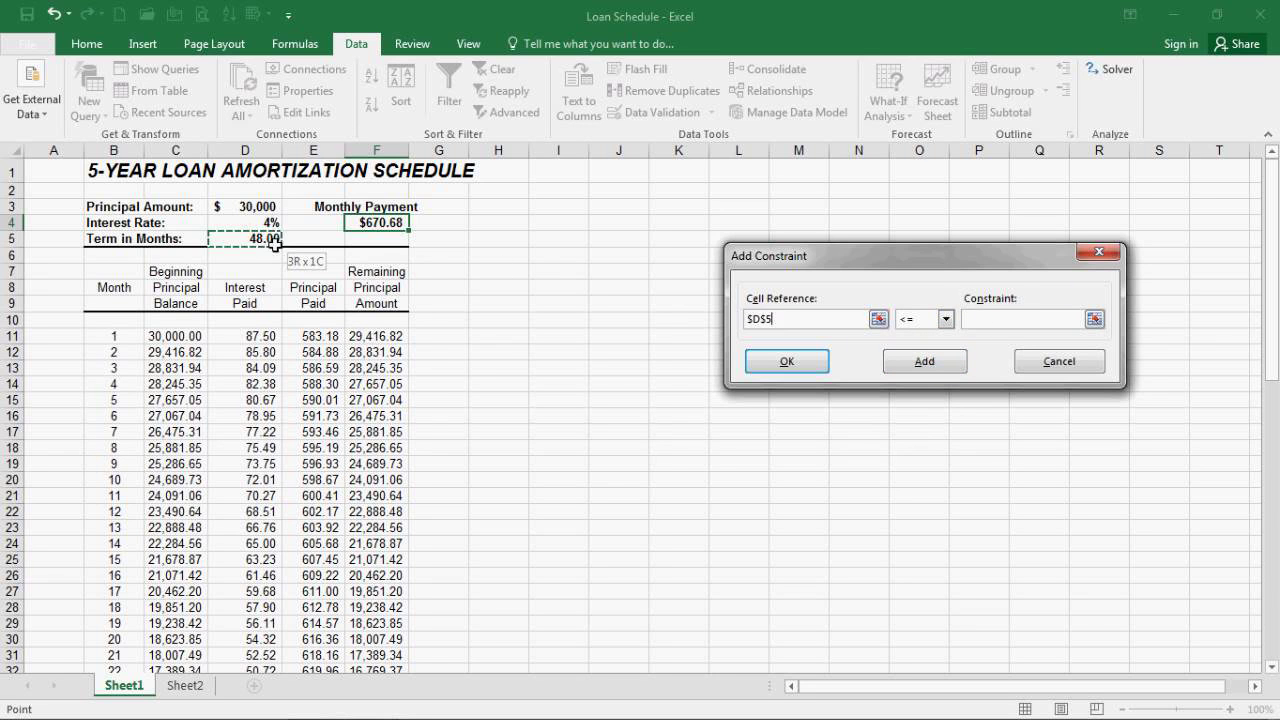
{"action": "left_click", "coordinate": [945, 320]}
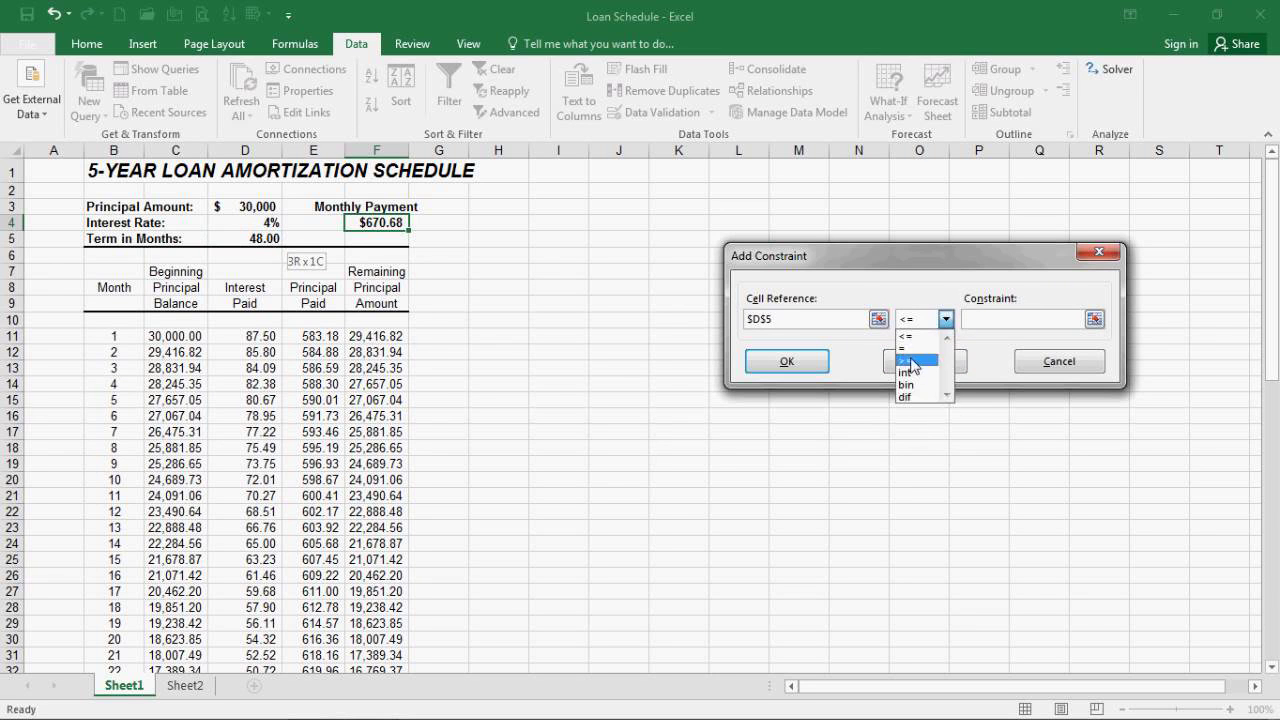
{"action": "left_click", "coordinate": [928, 362]}
{"action": "left_click", "coordinate": [1012, 330]}
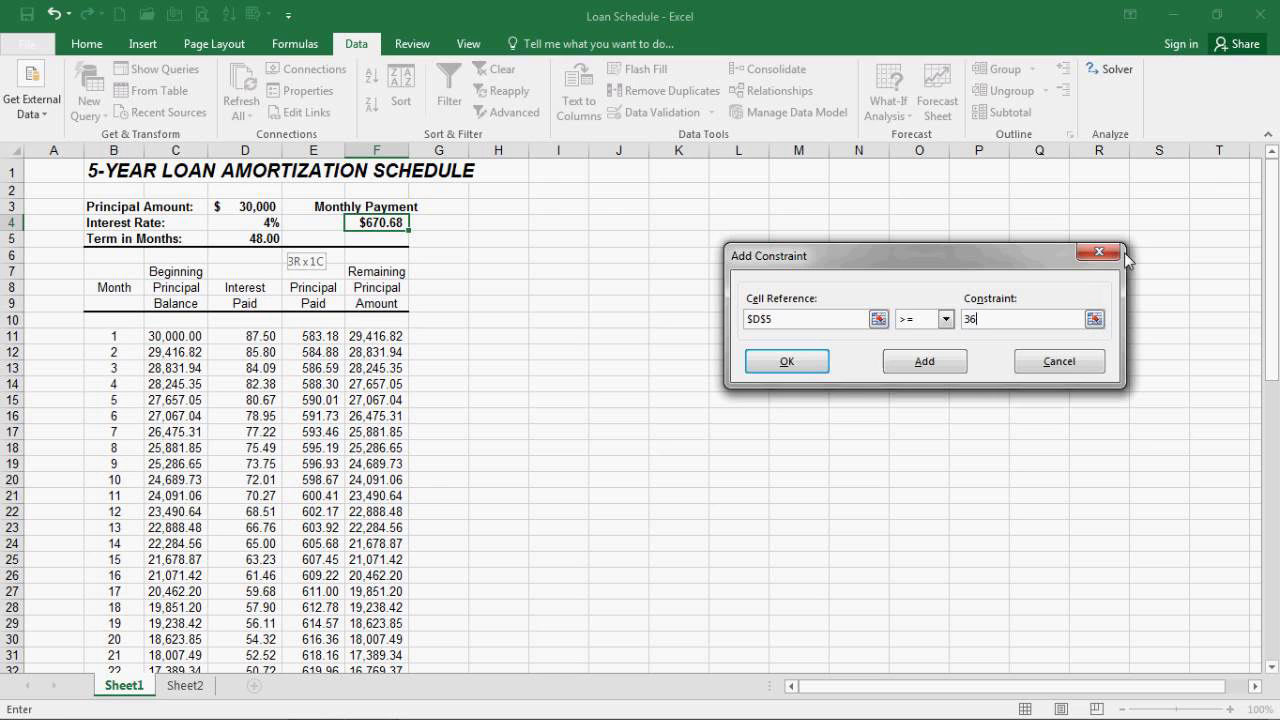
{"action": "left_click", "coordinate": [788, 366]}
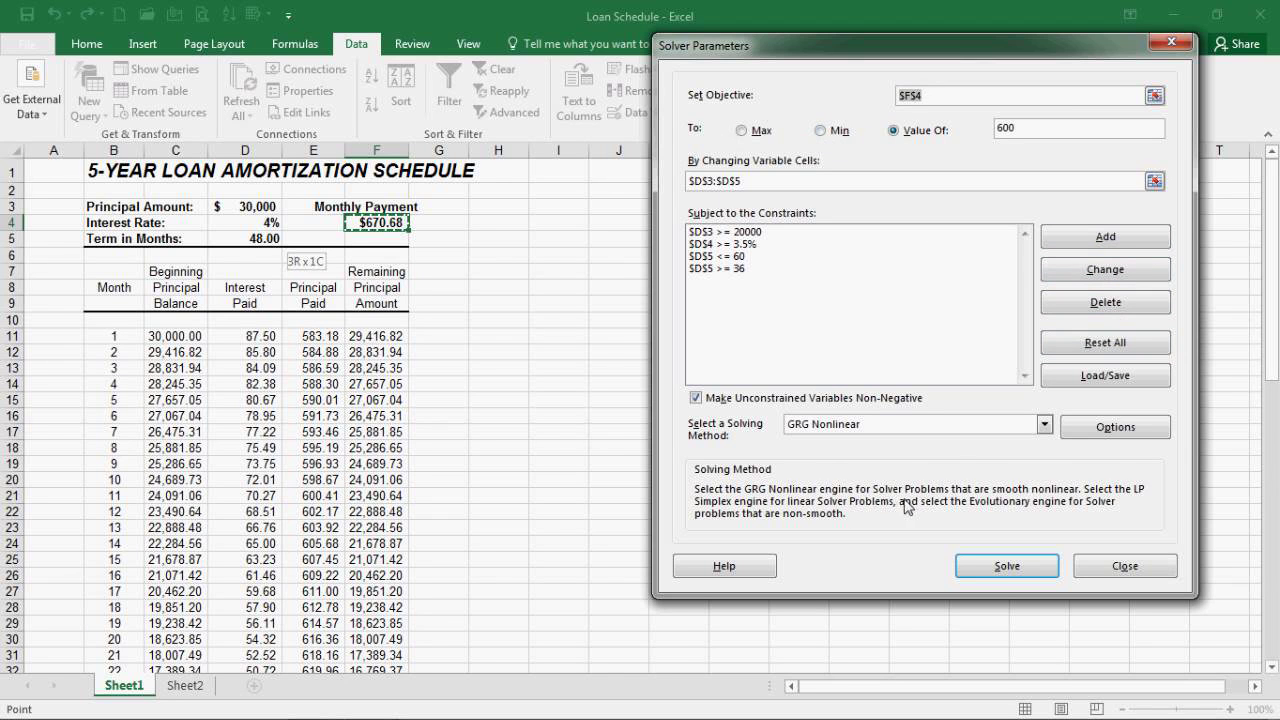
Solve the loan model with the defined constraints, and restore the original values
{"action": "left_click", "coordinate": [1012, 567]}
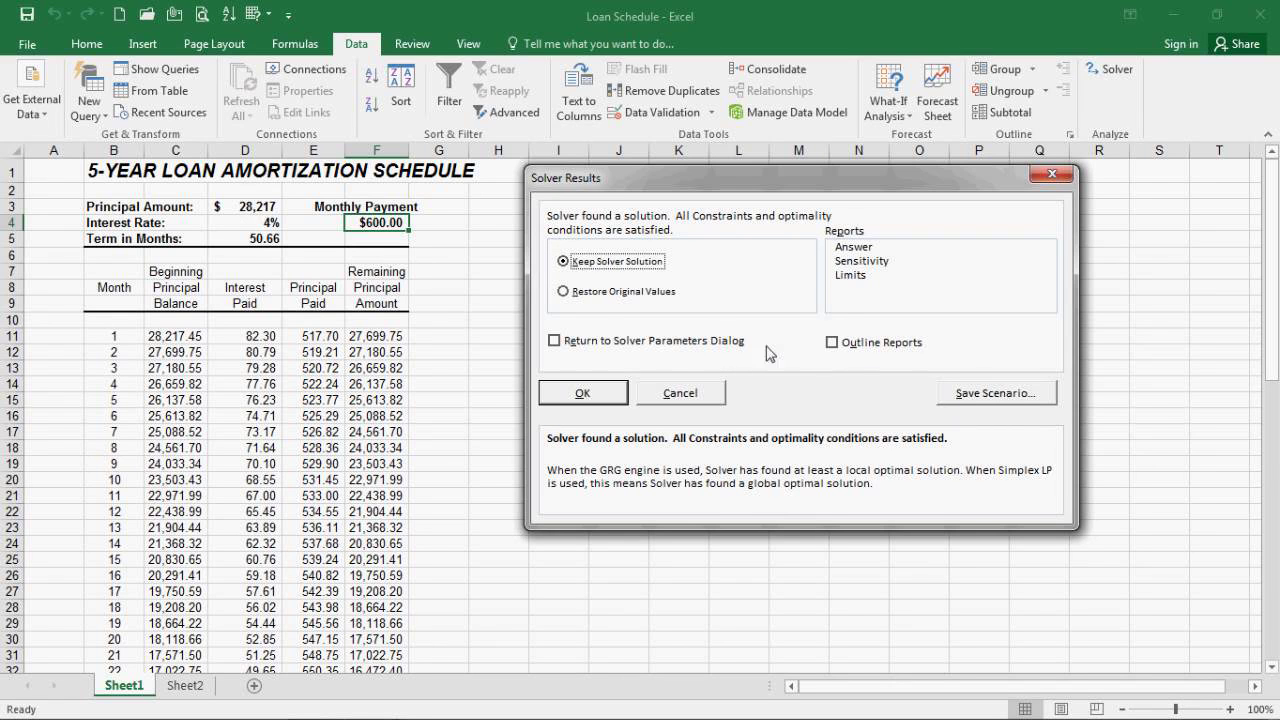
{"action": "left_click", "coordinate": [564, 291]}
{"action": "left_click", "coordinate": [570, 394]}
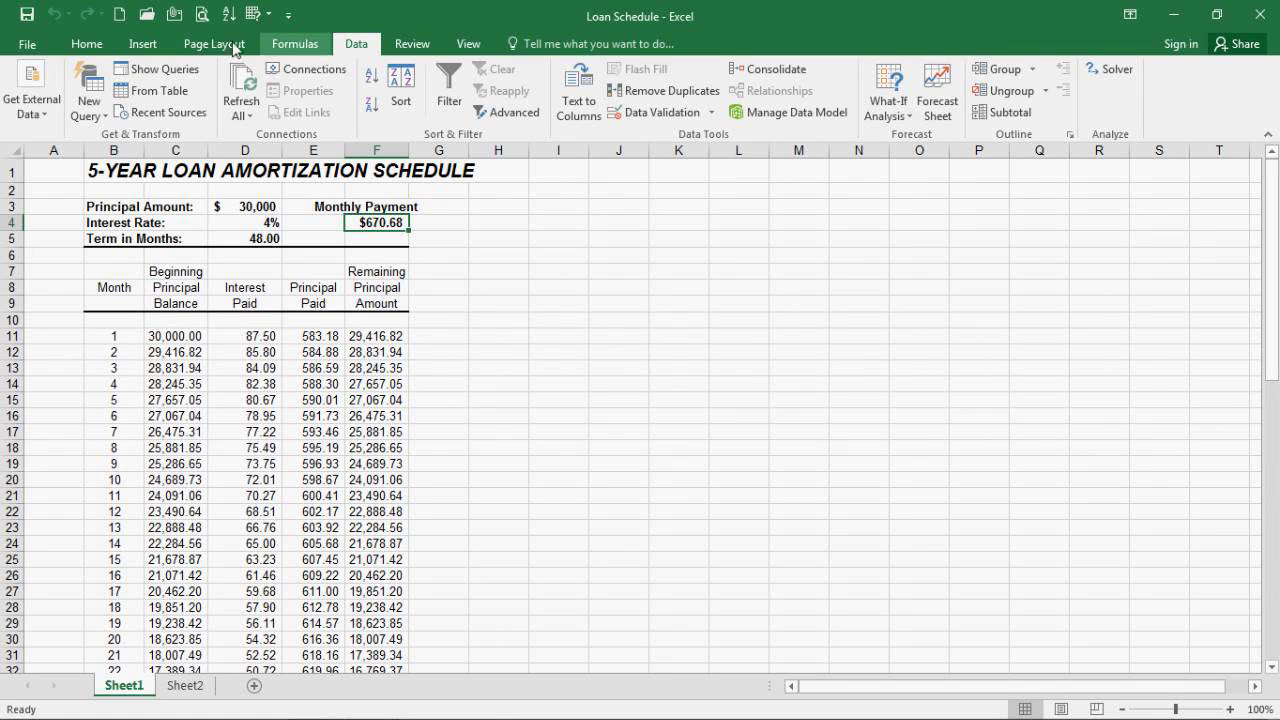
Close the Loan Schedule workbook without saving, and close the Goal Seek-Solver workbook
{"action": "left_click", "coordinate": [23, 46]}
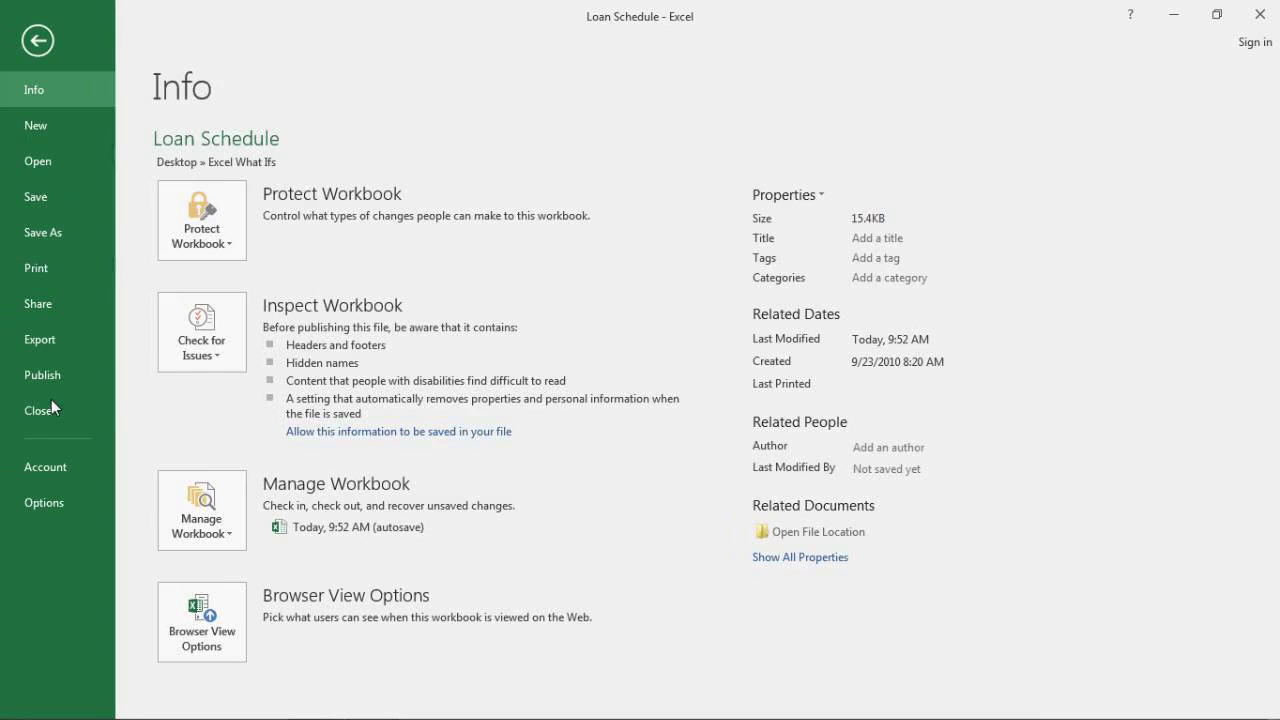
{"action": "left_click", "coordinate": [51, 406]}
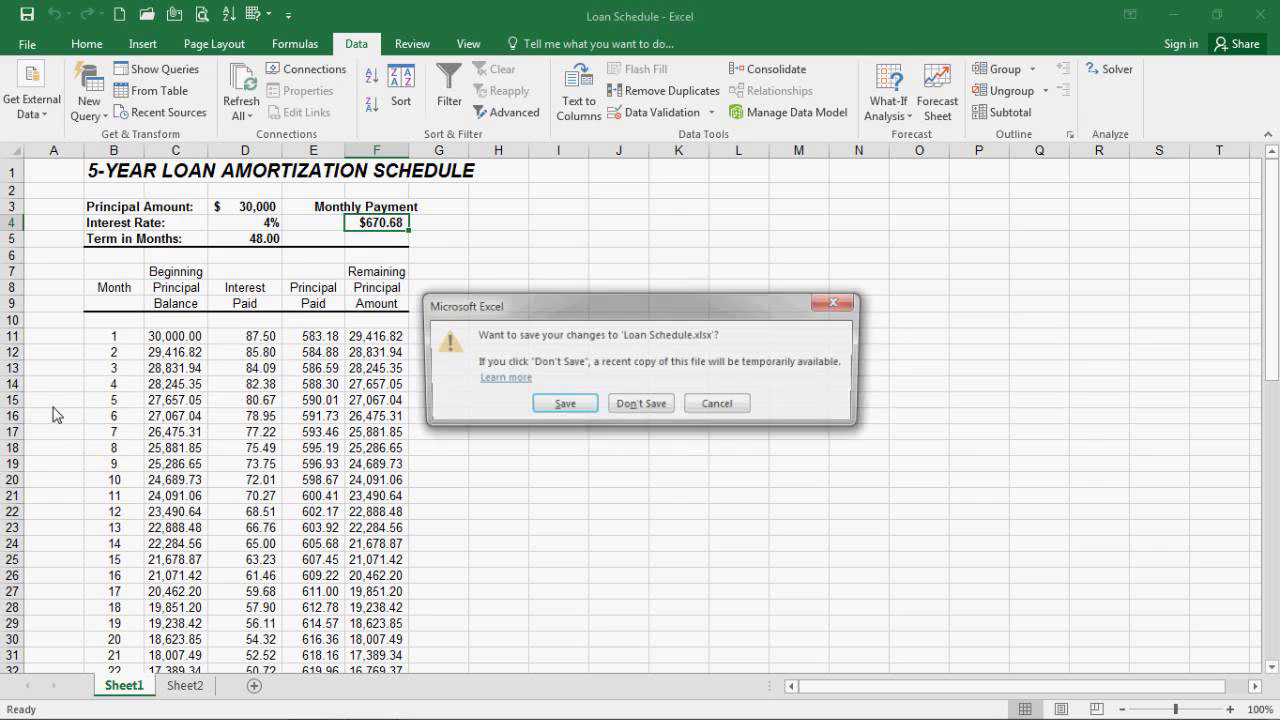
{"action": "left_click", "coordinate": [632, 405]}
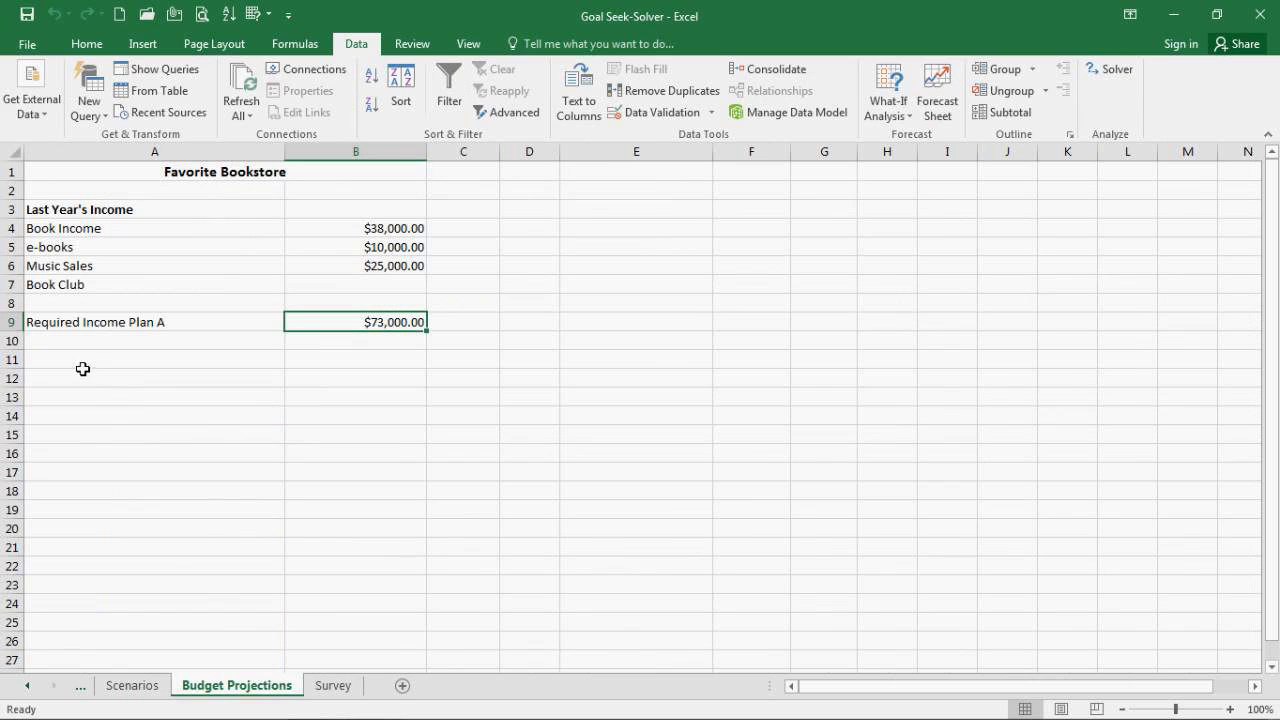
{"action": "left_click", "coordinate": [30, 44]}
{"action": "left_click", "coordinate": [62, 421]}
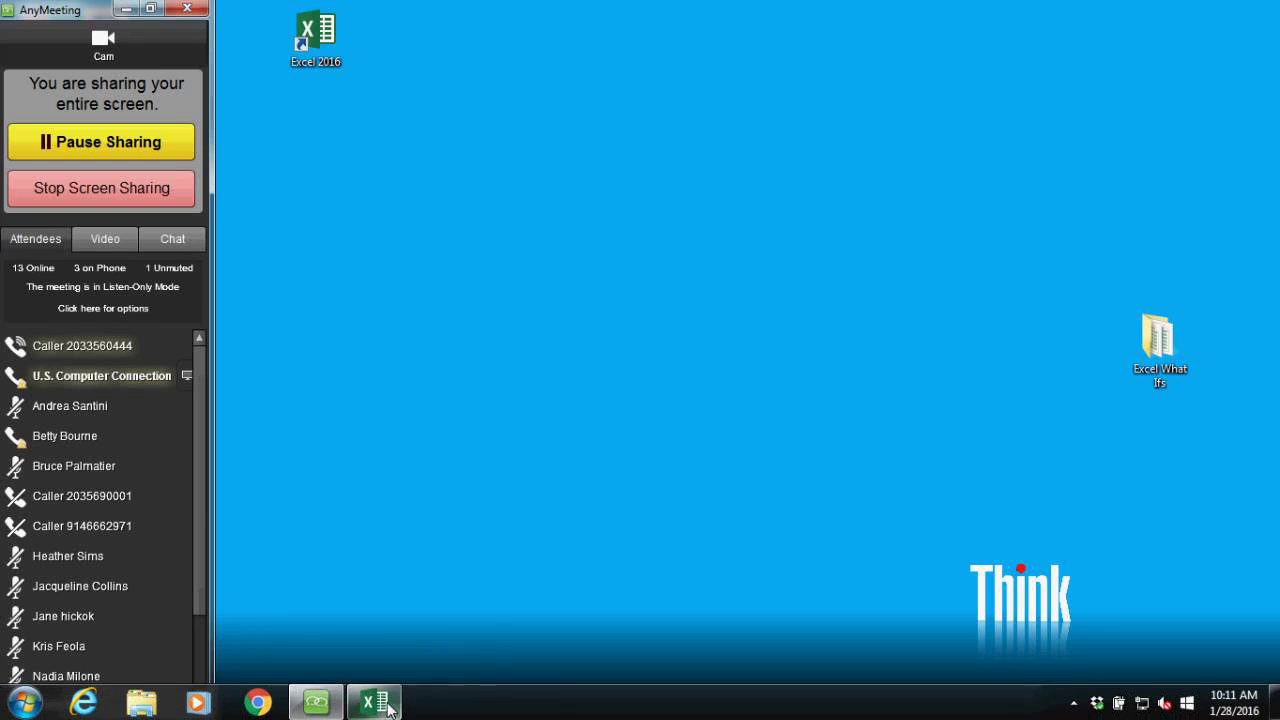
Switch to the Expense and Revenue Summary workbook and examine the total expenses, the revenue by country and the total revenue
{"action": "left_click", "coordinate": [381, 645]}
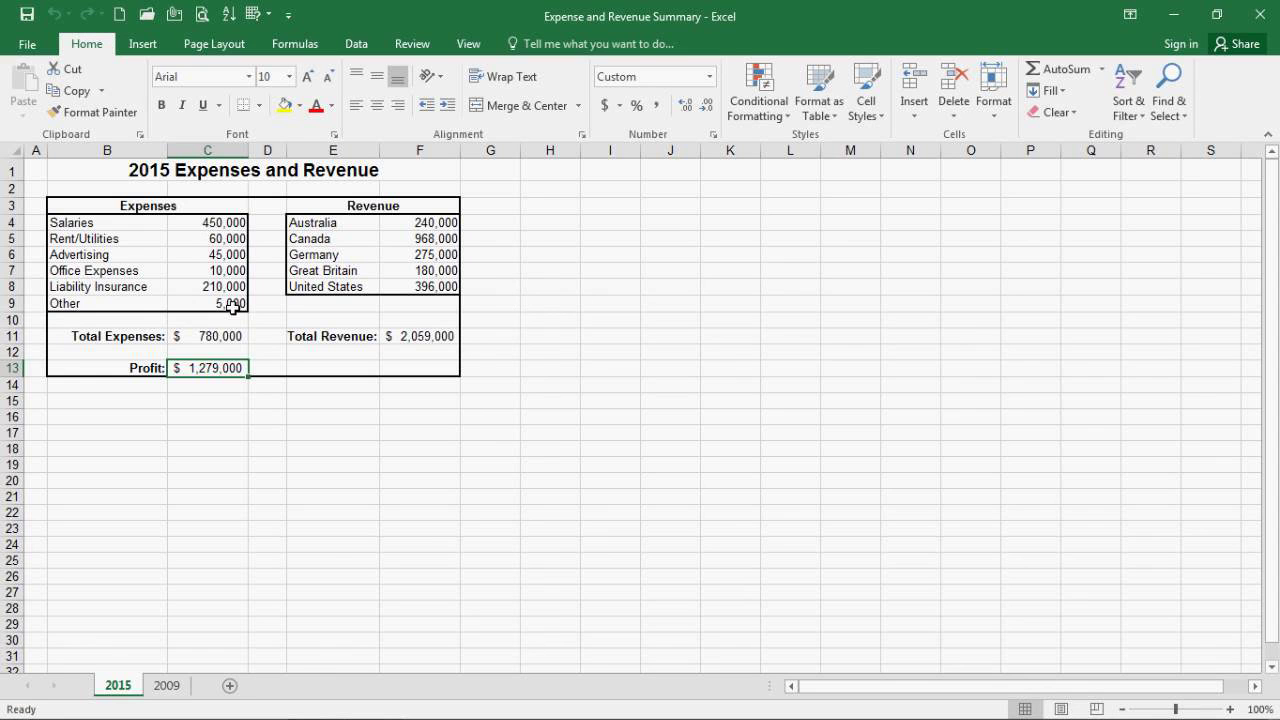
{"action": "left_click", "coordinate": [223, 343]}
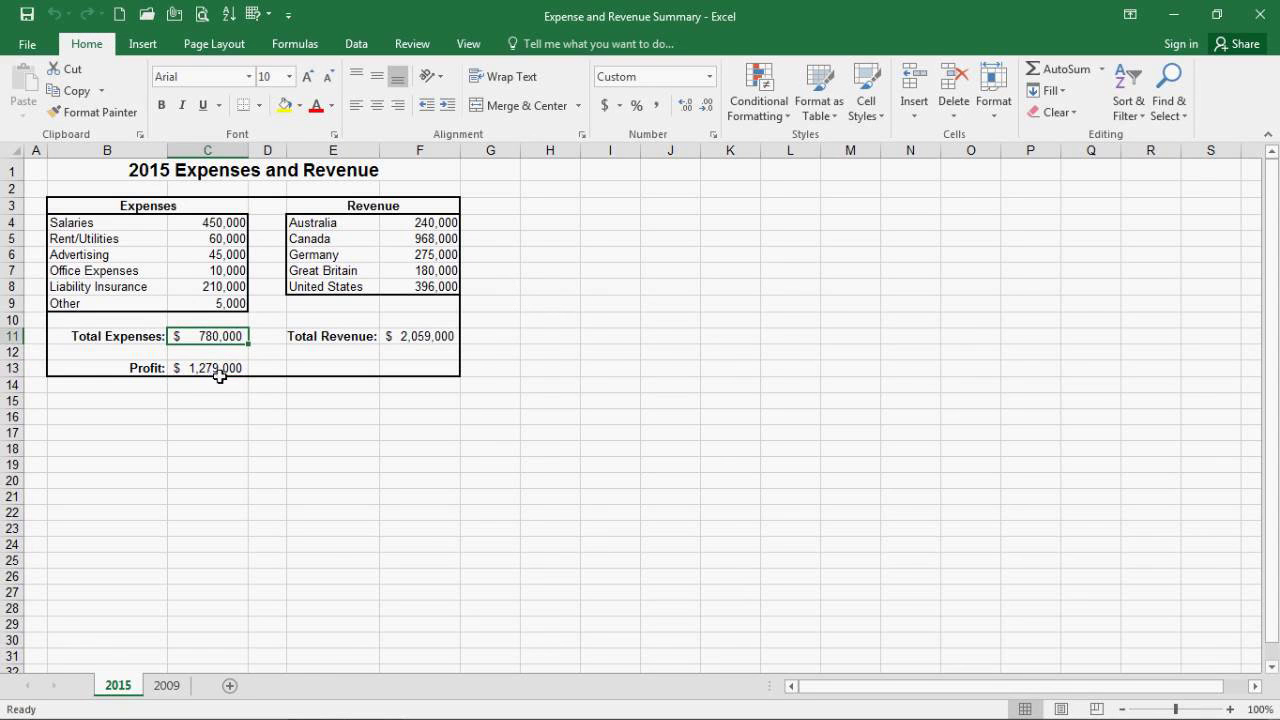
{"action": "left_click", "coordinate": [448, 226]}
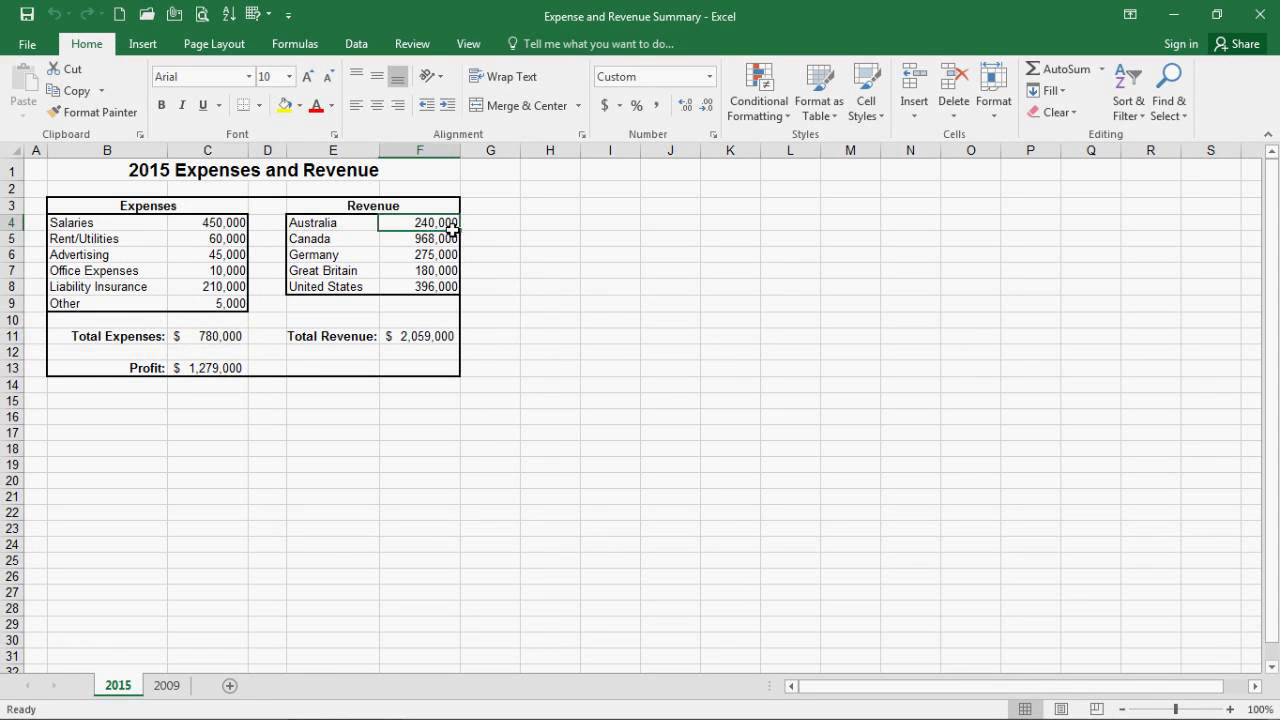
{"action": "left_click", "coordinate": [448, 241]}
{"action": "left_click", "coordinate": [447, 256]}
{"action": "left_click", "coordinate": [445, 270]}
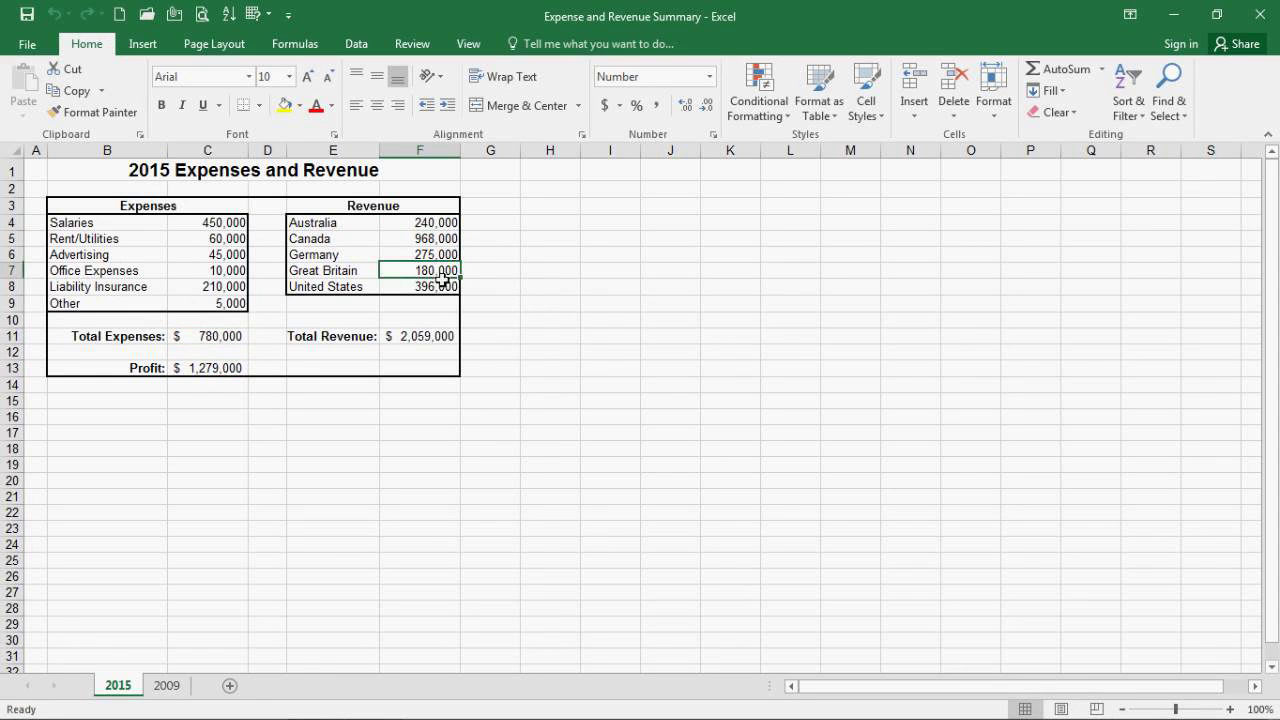
{"action": "left_click", "coordinate": [425, 336]}
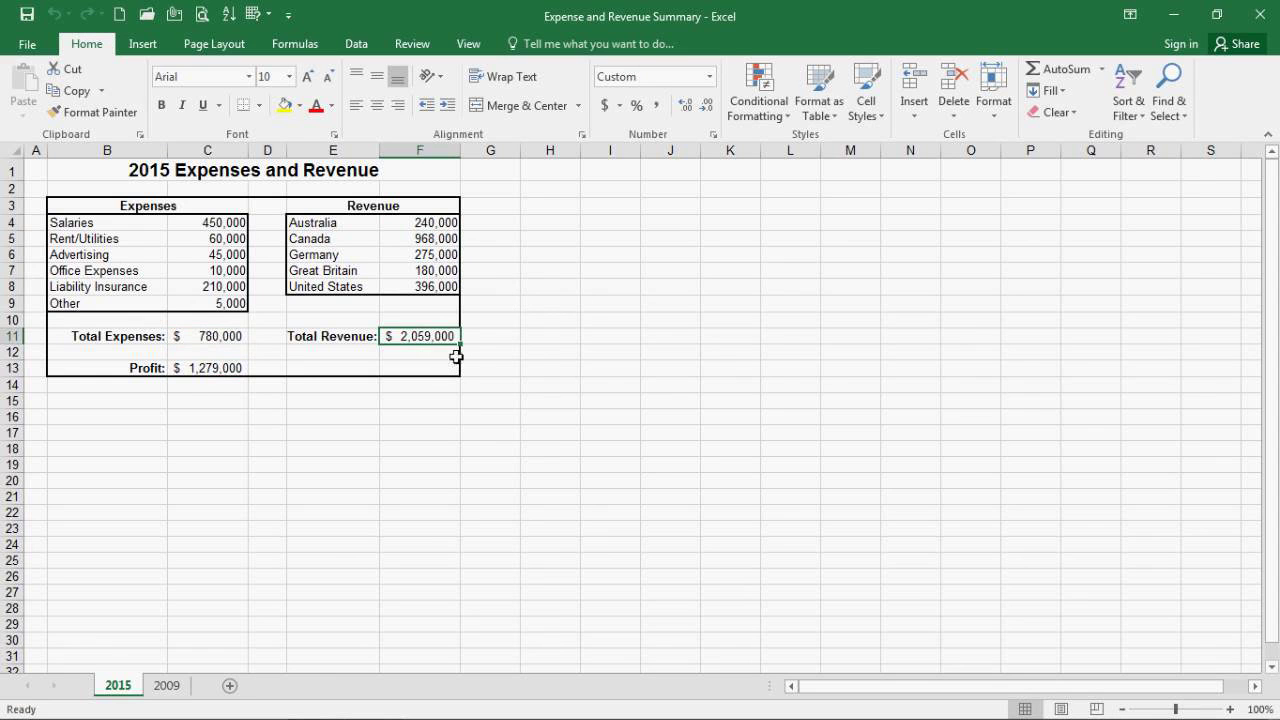
Start Solver with the profit in C13 as the objective and a target value of 1400000
{"action": "left_click", "coordinate": [205, 370]}
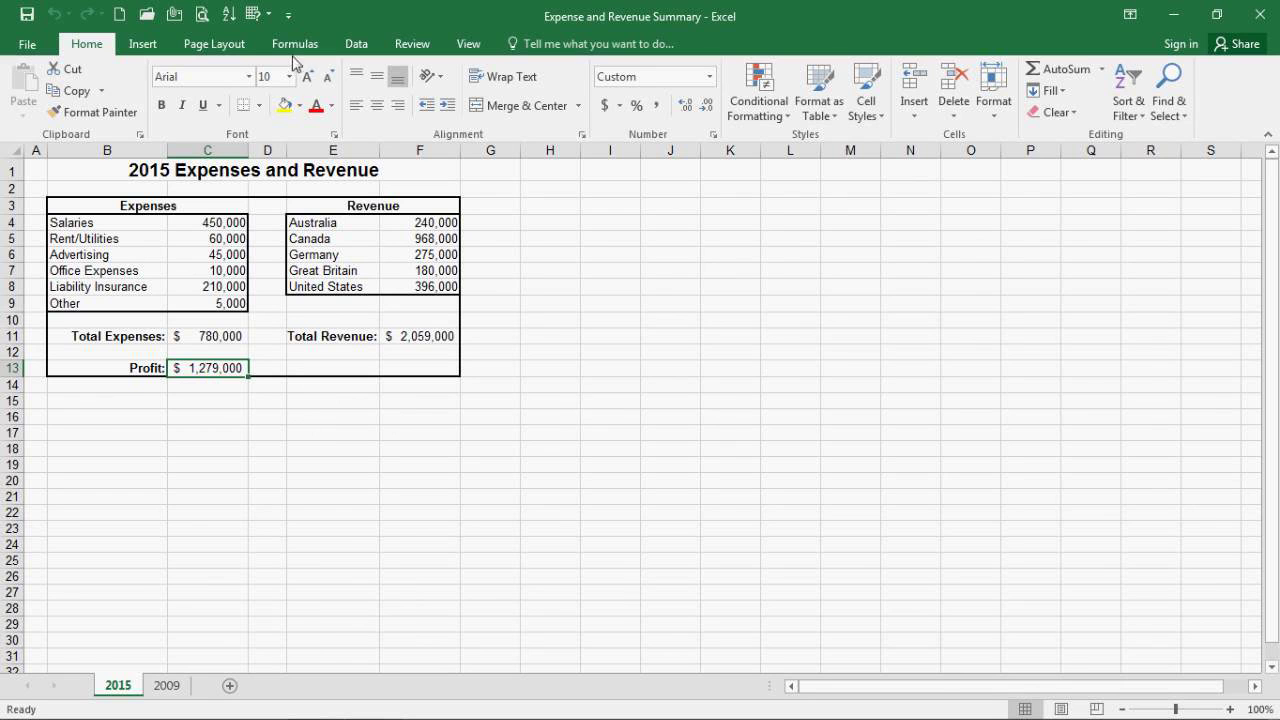
{"action": "left_click", "coordinate": [356, 44]}
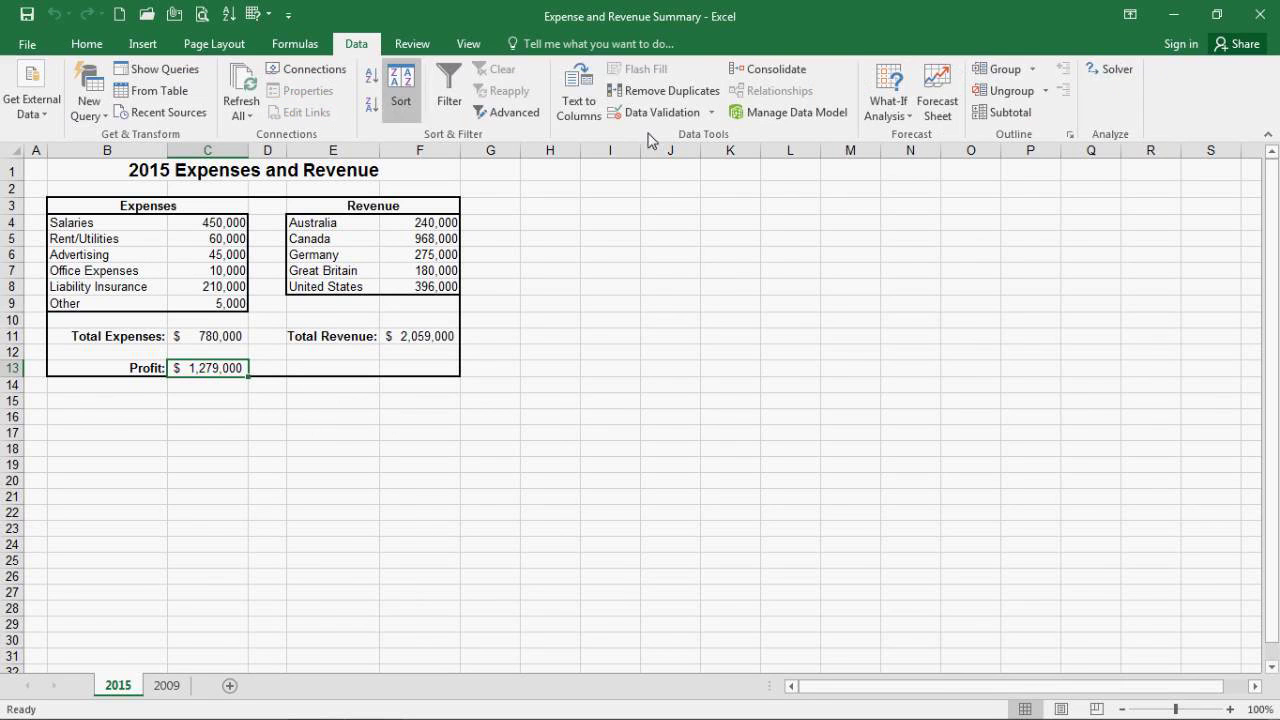
{"action": "left_click", "coordinate": [1114, 72]}
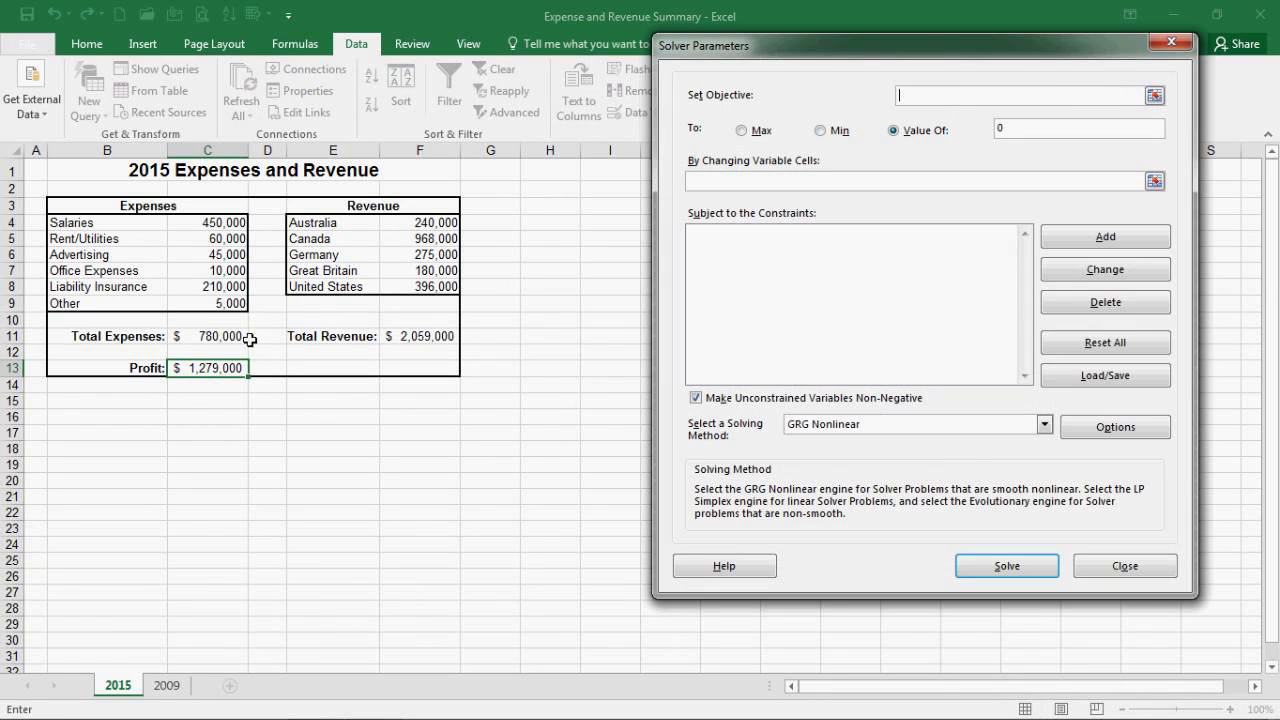
{"action": "left_click", "coordinate": [224, 372]}
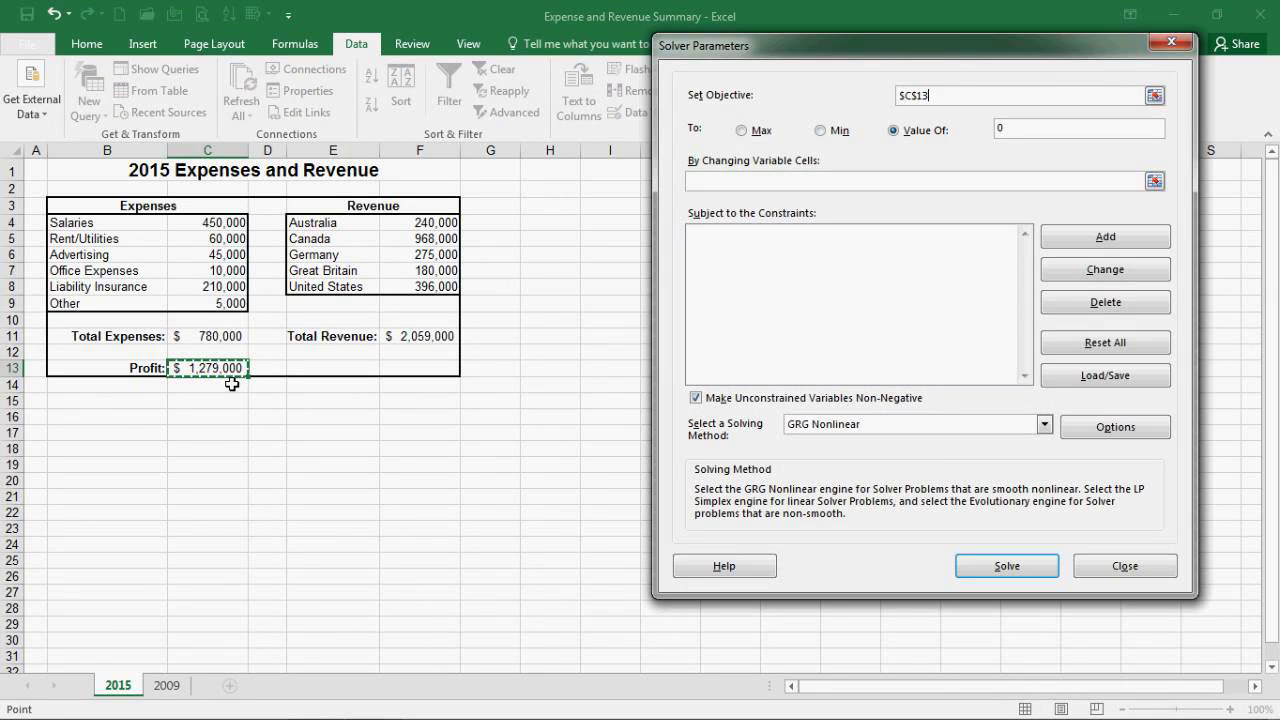
{"action": "left_click", "coordinate": [1027, 133]}
{"action": "double_click", "coordinate": [999, 128]}
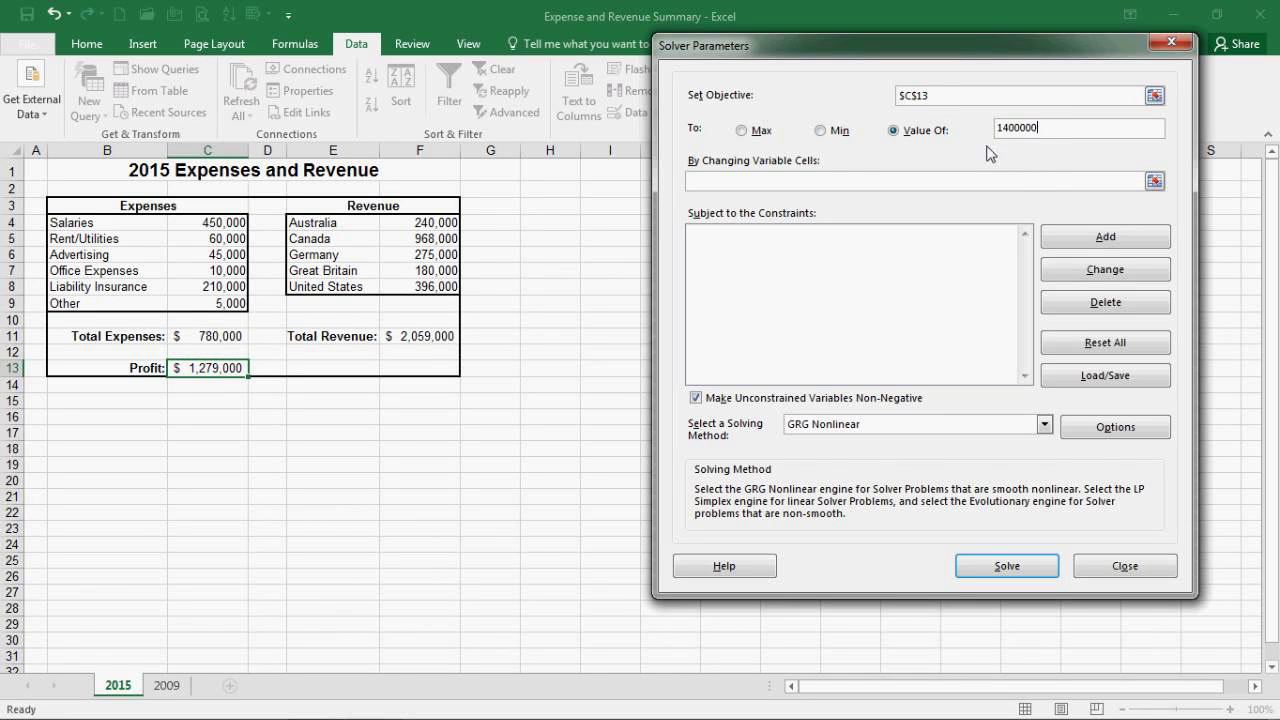
Set Solver's changing variable cells to advertising in C6 and the Germany, Great Britain and United States revenues in F6:F8
{"action": "left_click", "coordinate": [730, 184]}
{"action": "left_click", "coordinate": [231, 257]}
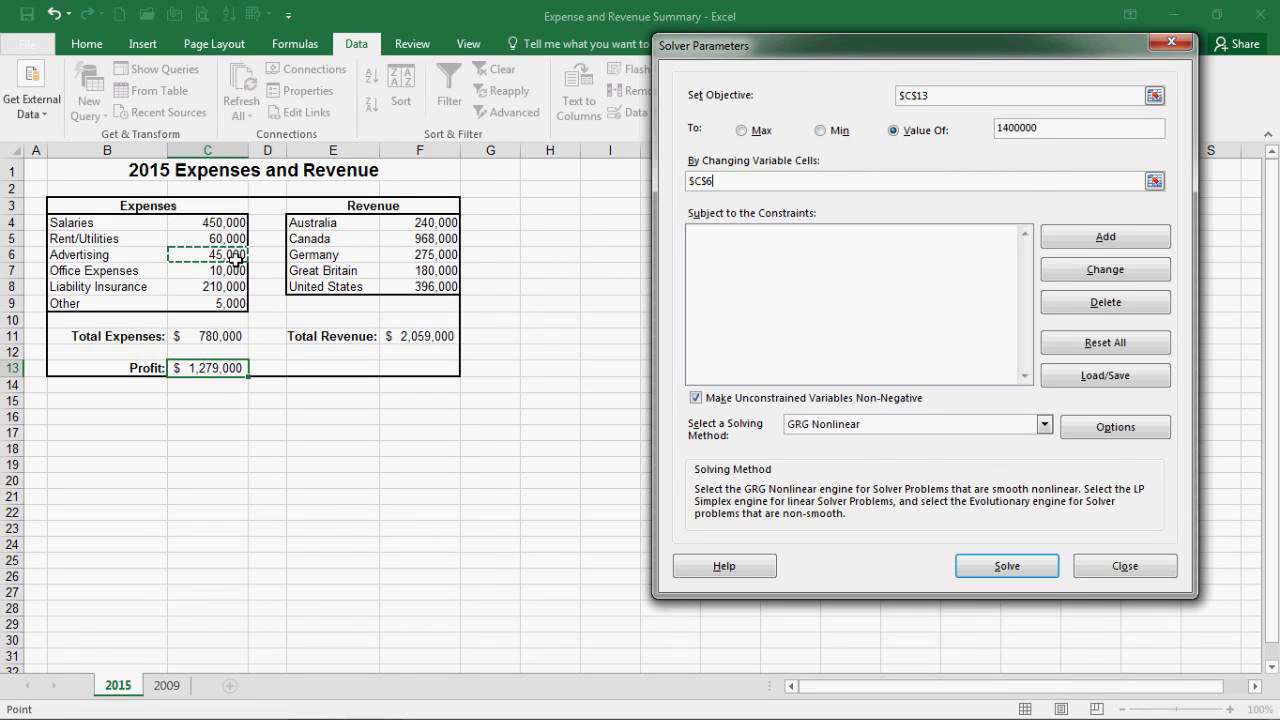
{"action": "left_click", "coordinate": [443, 257], "text": "ctrl"}
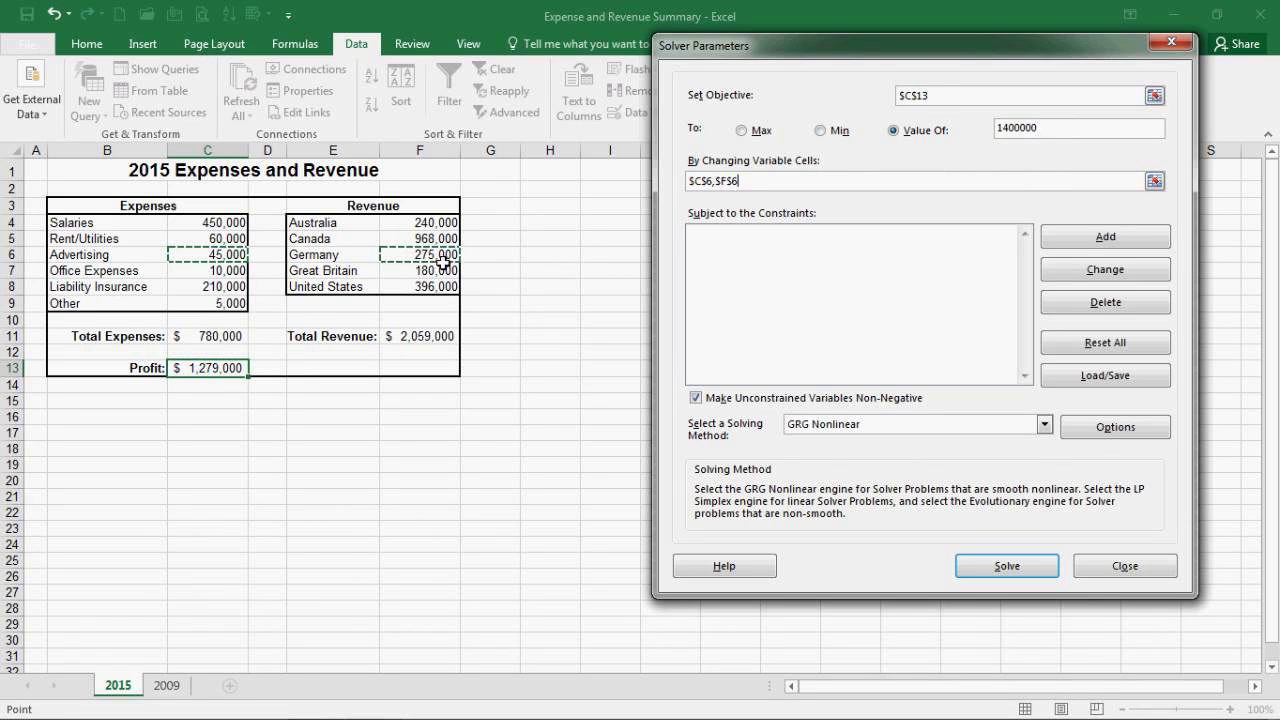
{"action": "left_click_drag", "start_coordinate": [443, 257], "coordinate": [451, 299]}
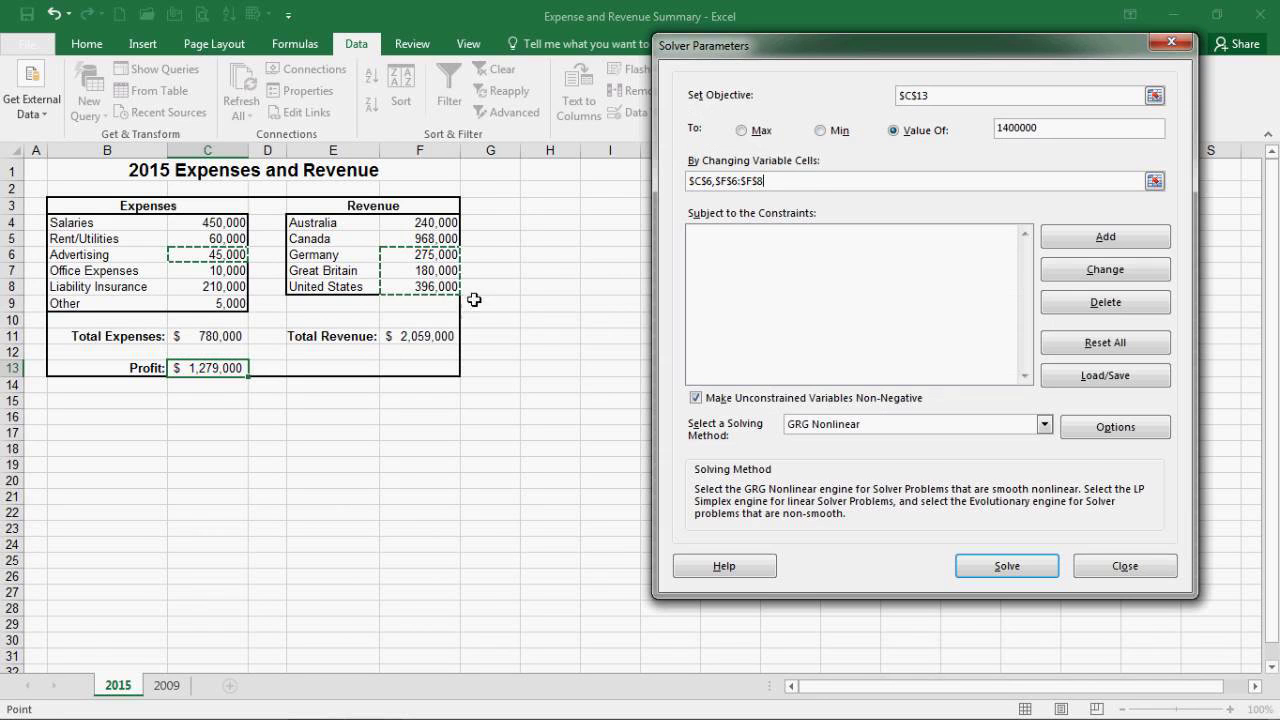
Add Solver constraints that advertising in C6 is >= 55000 and Germany's revenue in F6 is <= 300000
{"action": "left_click", "coordinate": [1087, 252]}
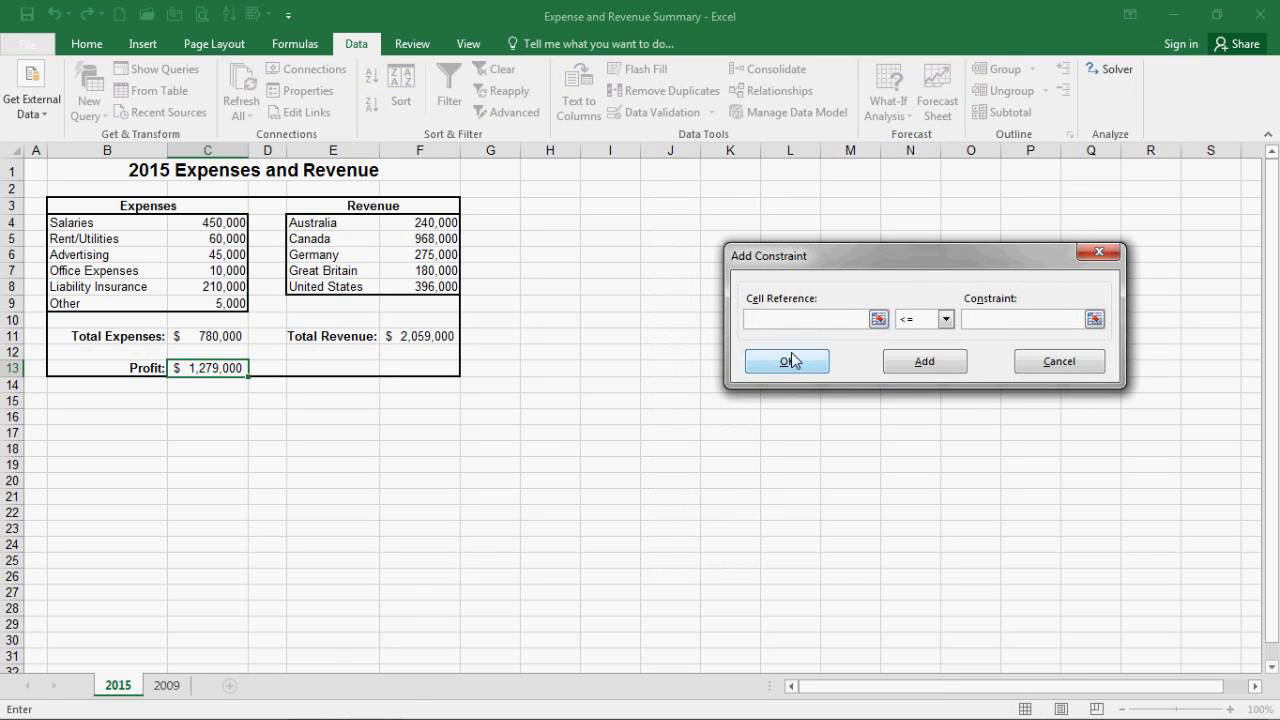
{"action": "left_click", "coordinate": [225, 260]}
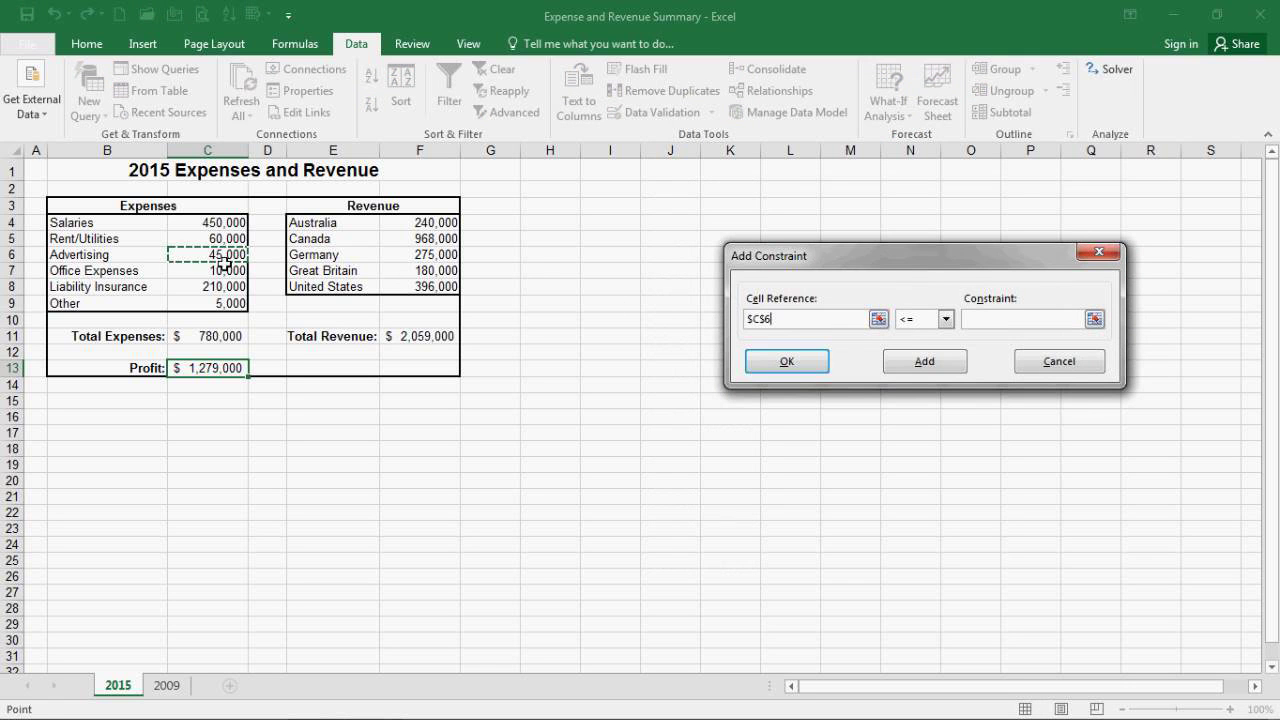
{"action": "left_click", "coordinate": [945, 319]}
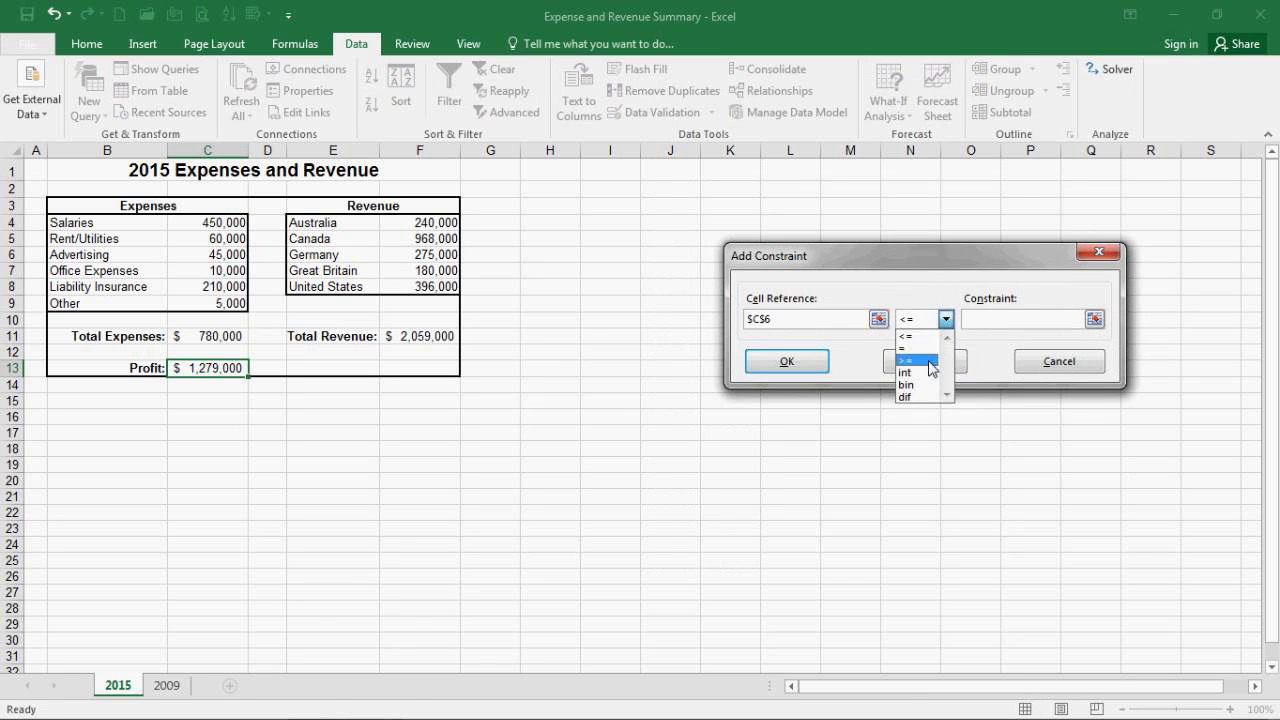
{"action": "left_click", "coordinate": [932, 361]}
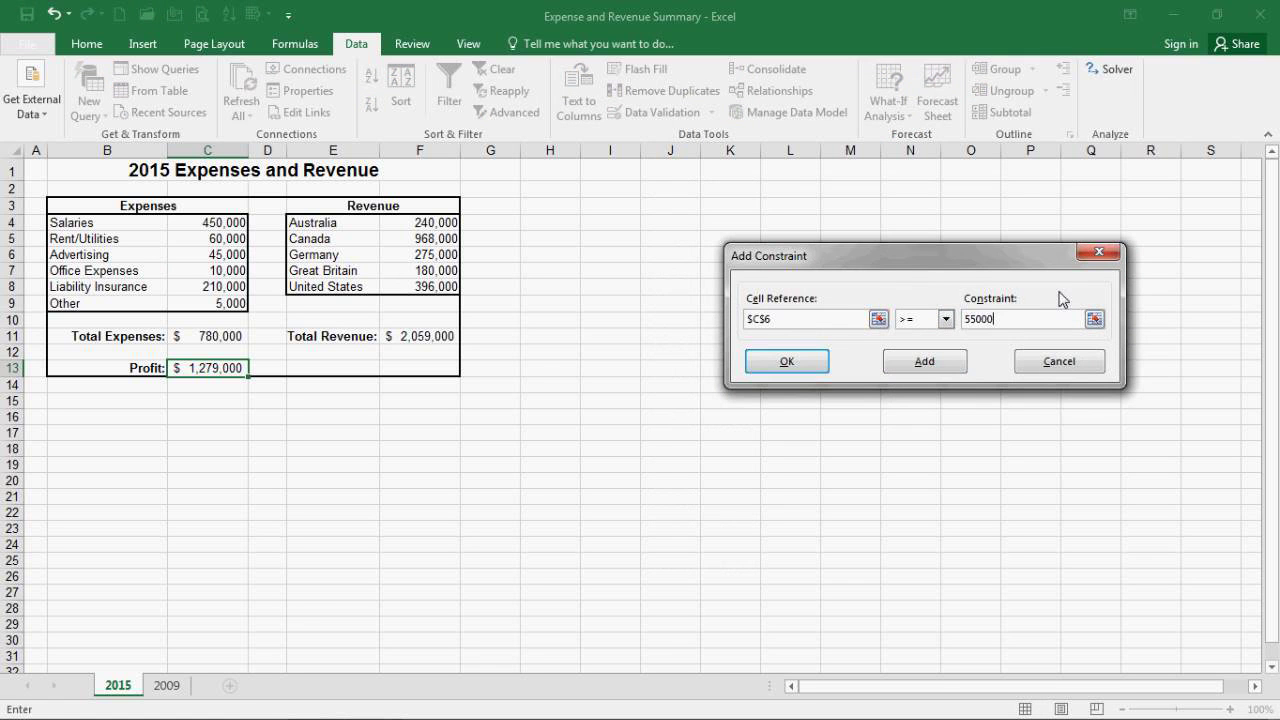
{"action": "left_click", "coordinate": [918, 364]}
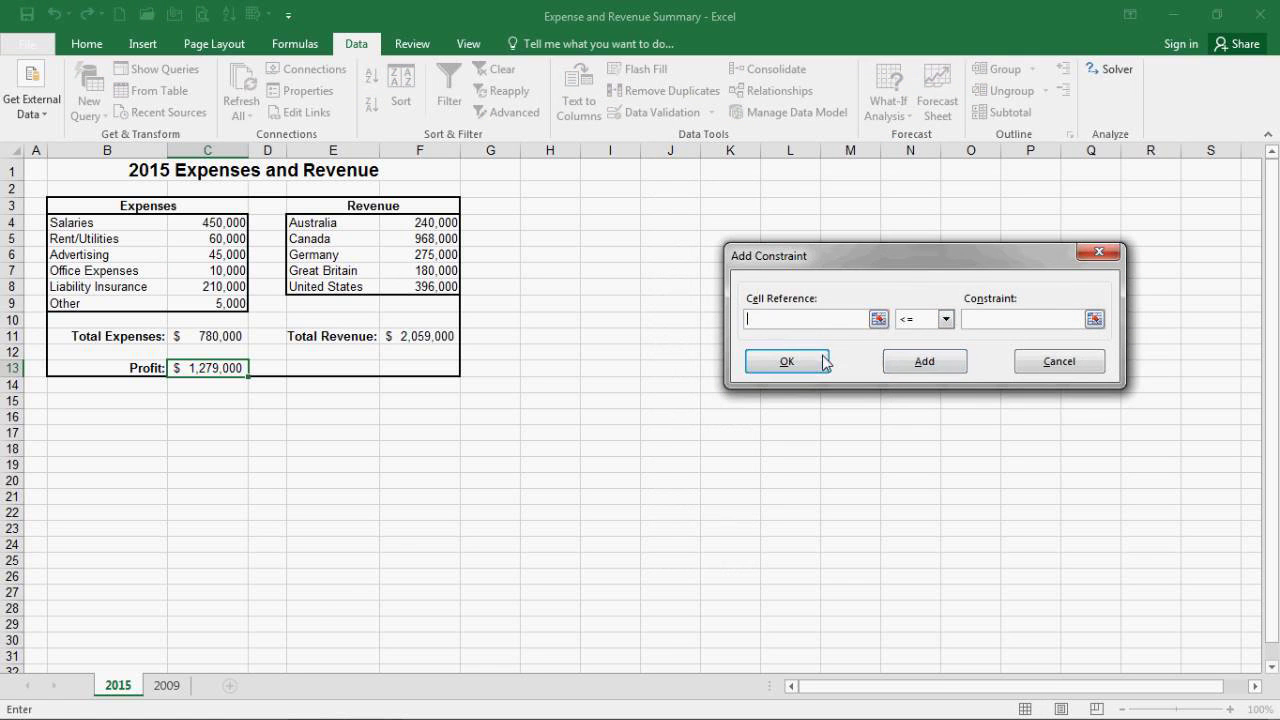
{"action": "left_click", "coordinate": [440, 258]}
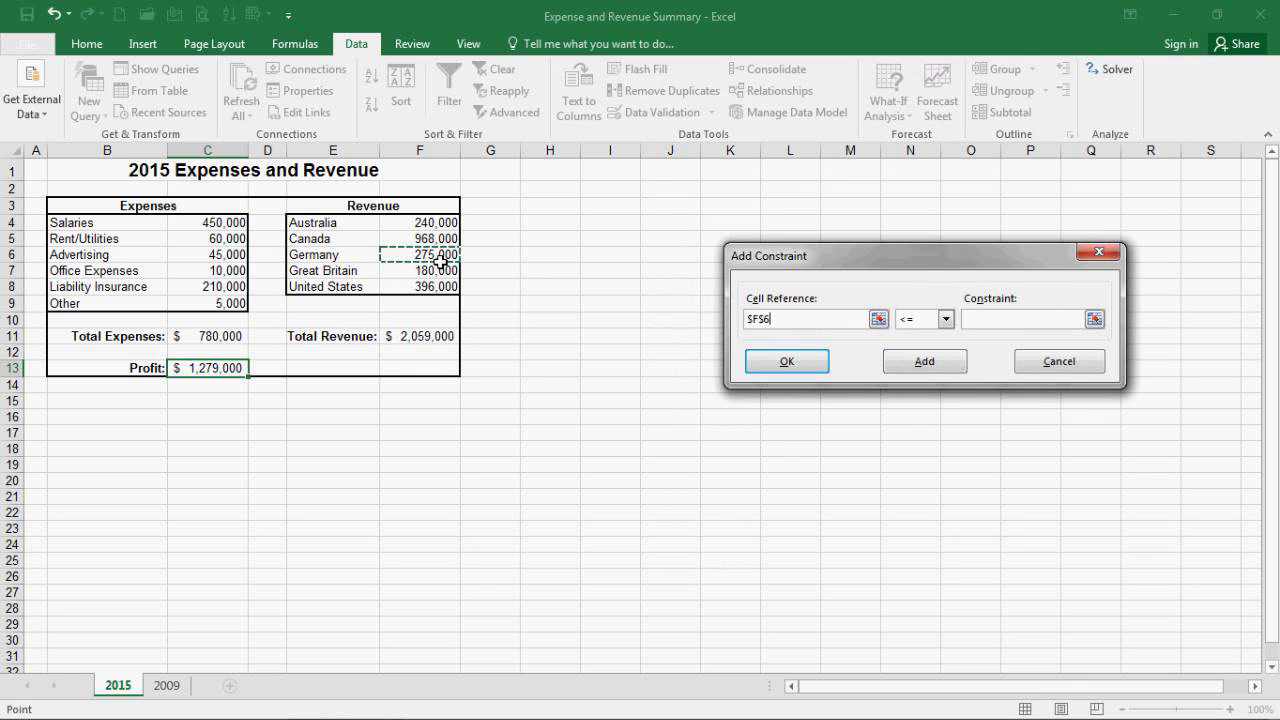
{"action": "left_click", "coordinate": [990, 323]}
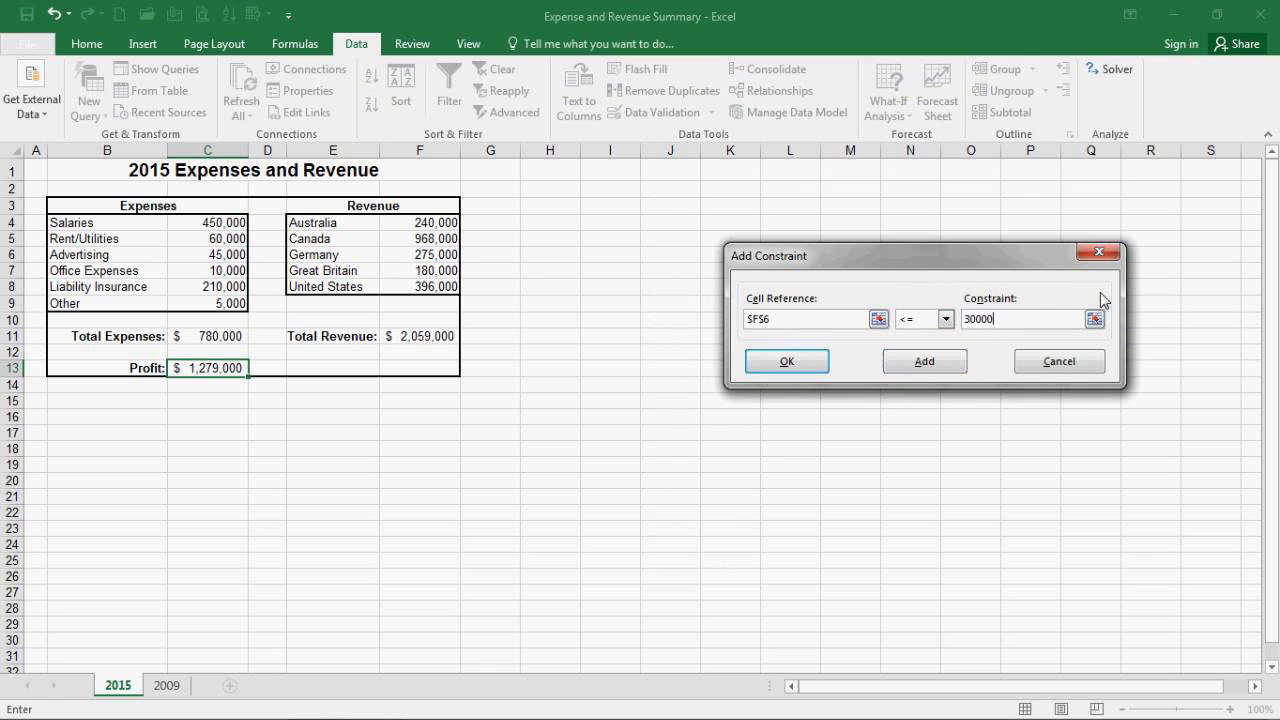
{"action": "left_click", "coordinate": [918, 364]}
Add Solver constraints that Great Britain's revenue in F7 is >= 200000 and United States revenue in F8 is >= 450000
{"action": "left_click", "coordinate": [456, 278]}
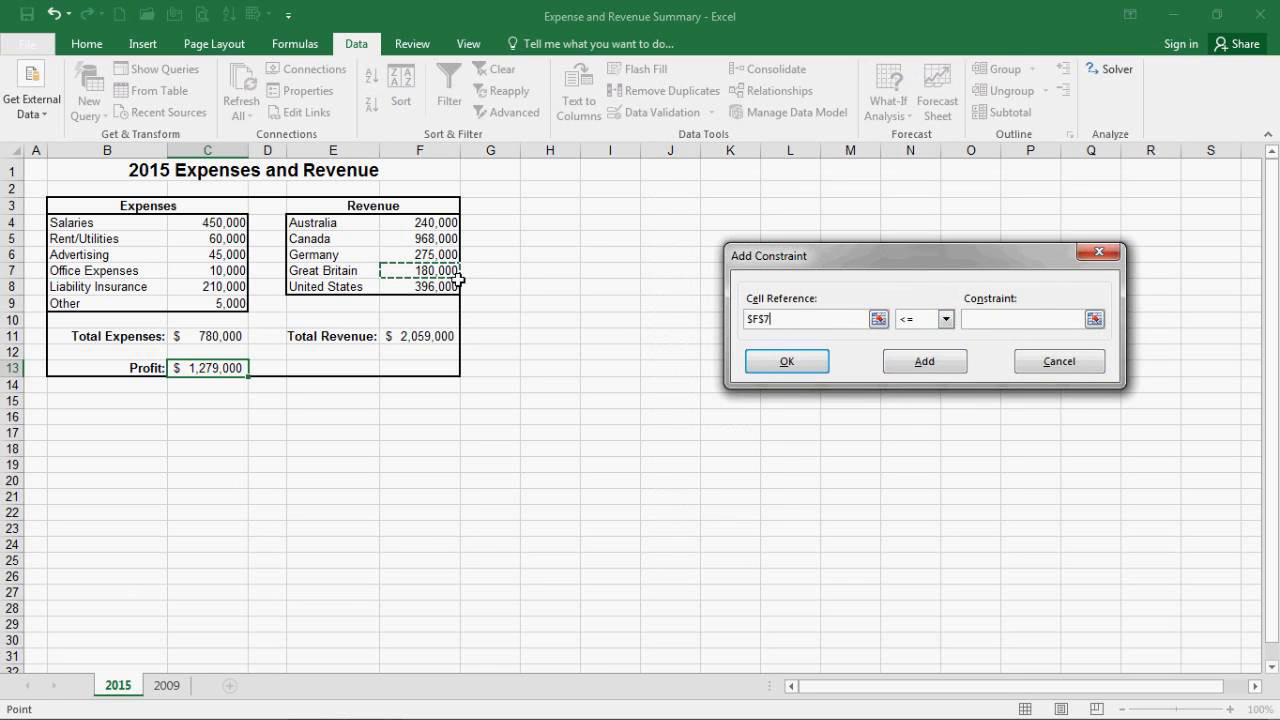
{"action": "left_click", "coordinate": [945, 319]}
{"action": "left_click", "coordinate": [920, 360]}
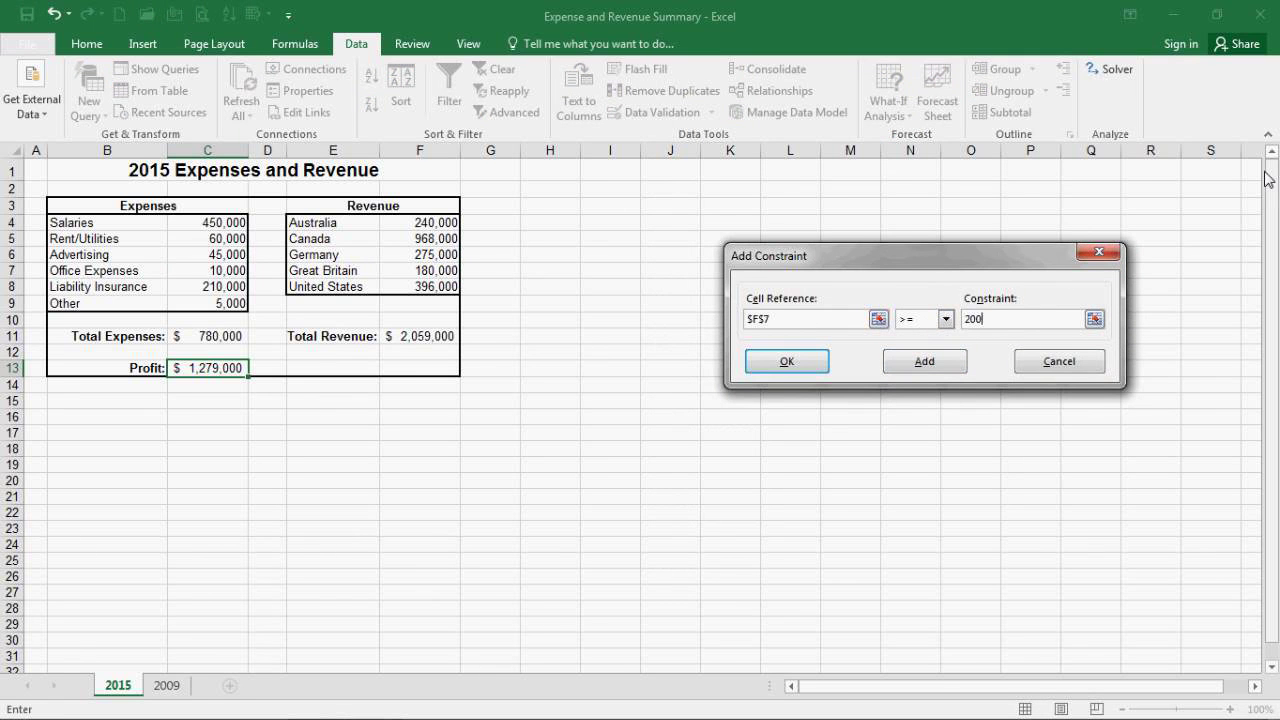
{"action": "left_click", "coordinate": [940, 366]}
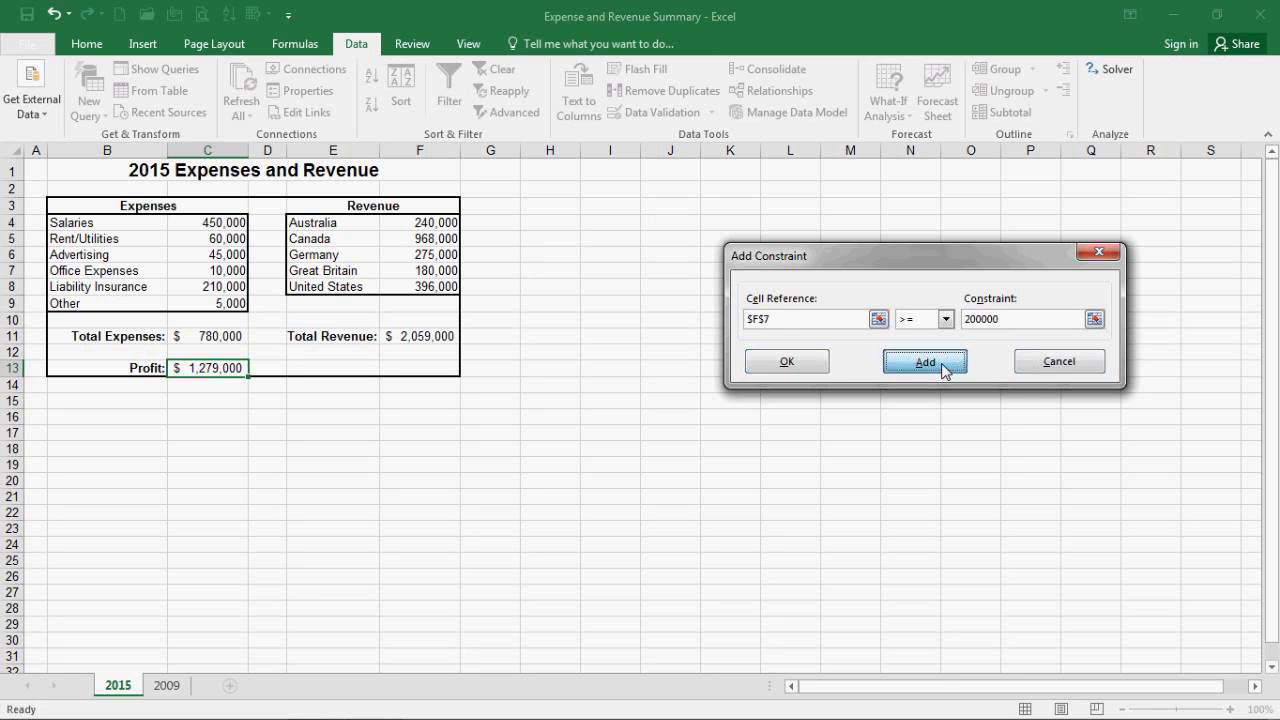
{"action": "left_click", "coordinate": [453, 290]}
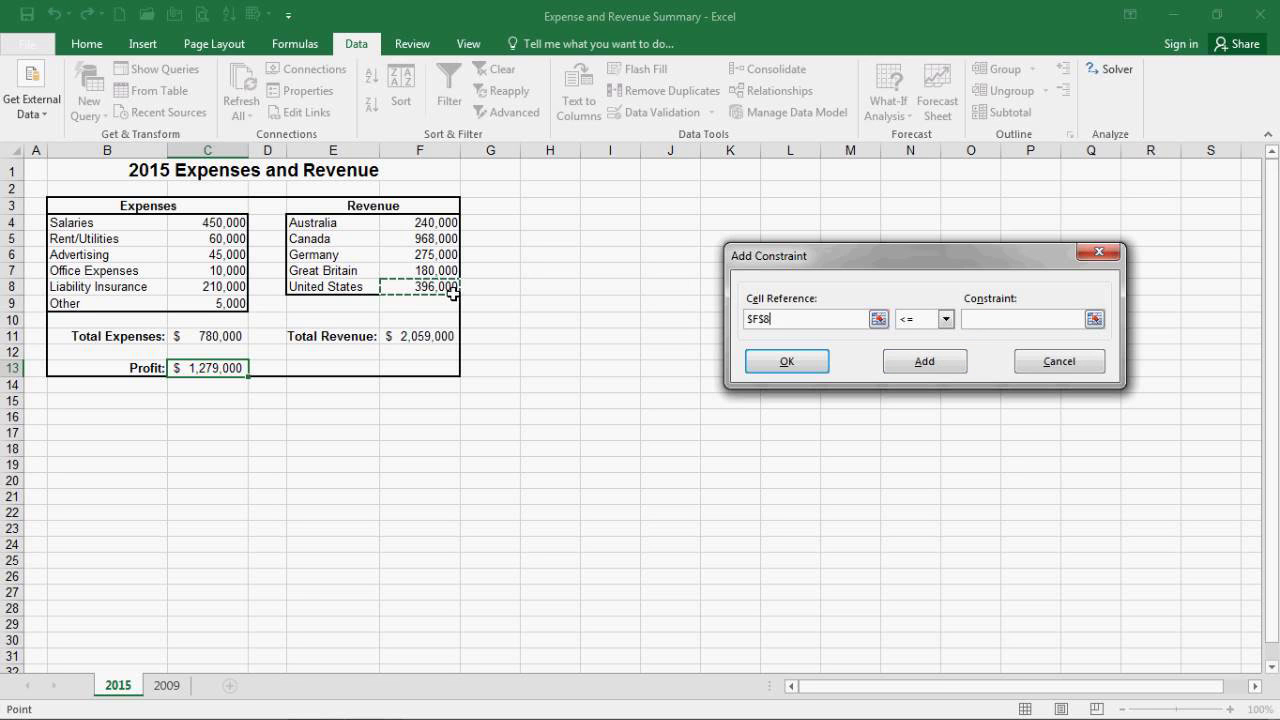
{"action": "left_click", "coordinate": [945, 319]}
{"action": "left_click", "coordinate": [905, 360]}
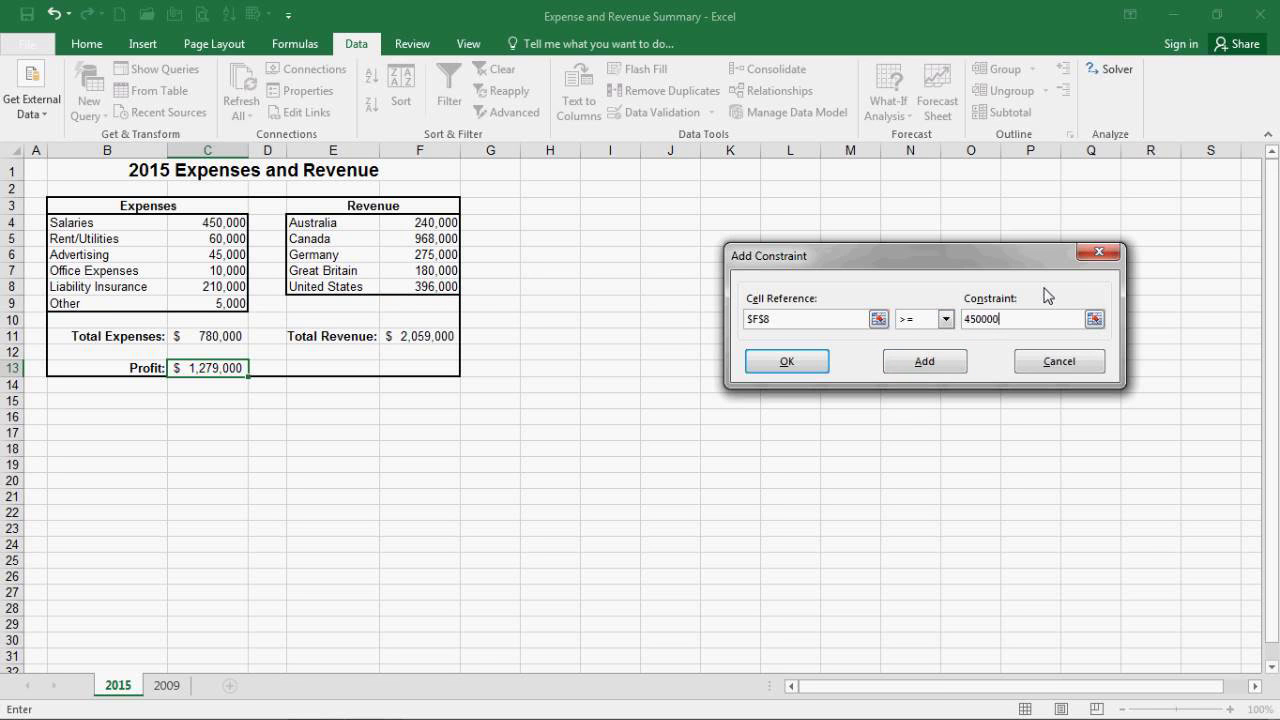
{"action": "left_click", "coordinate": [786, 364]}
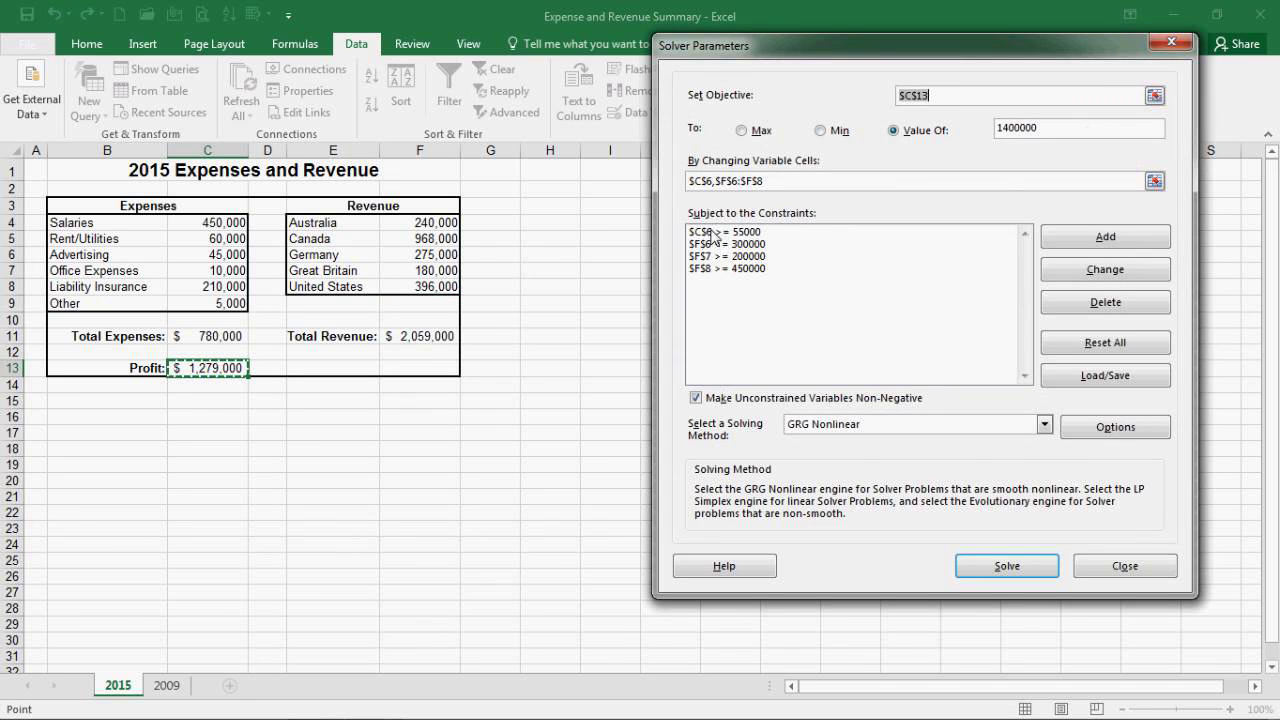
Change the operator of the Germany revenue constraint on F6 to >=
{"action": "left_click", "coordinate": [712, 250]}
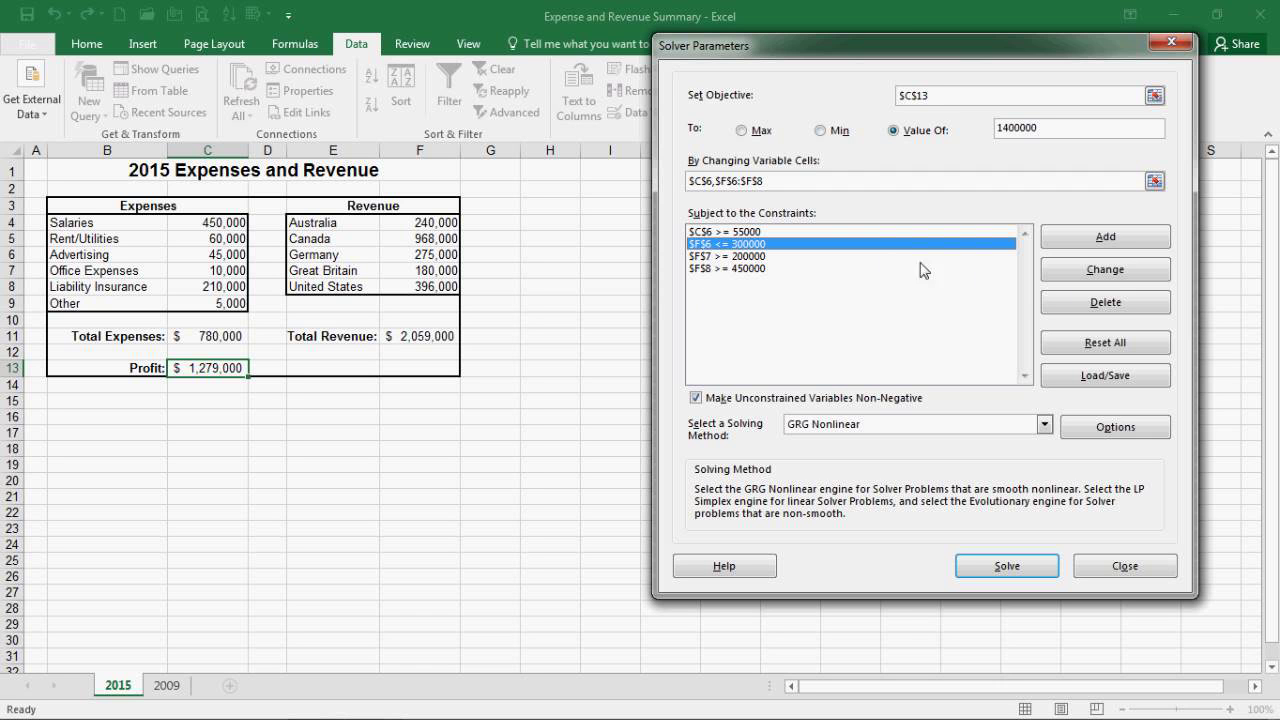
{"action": "left_click", "coordinate": [1087, 275]}
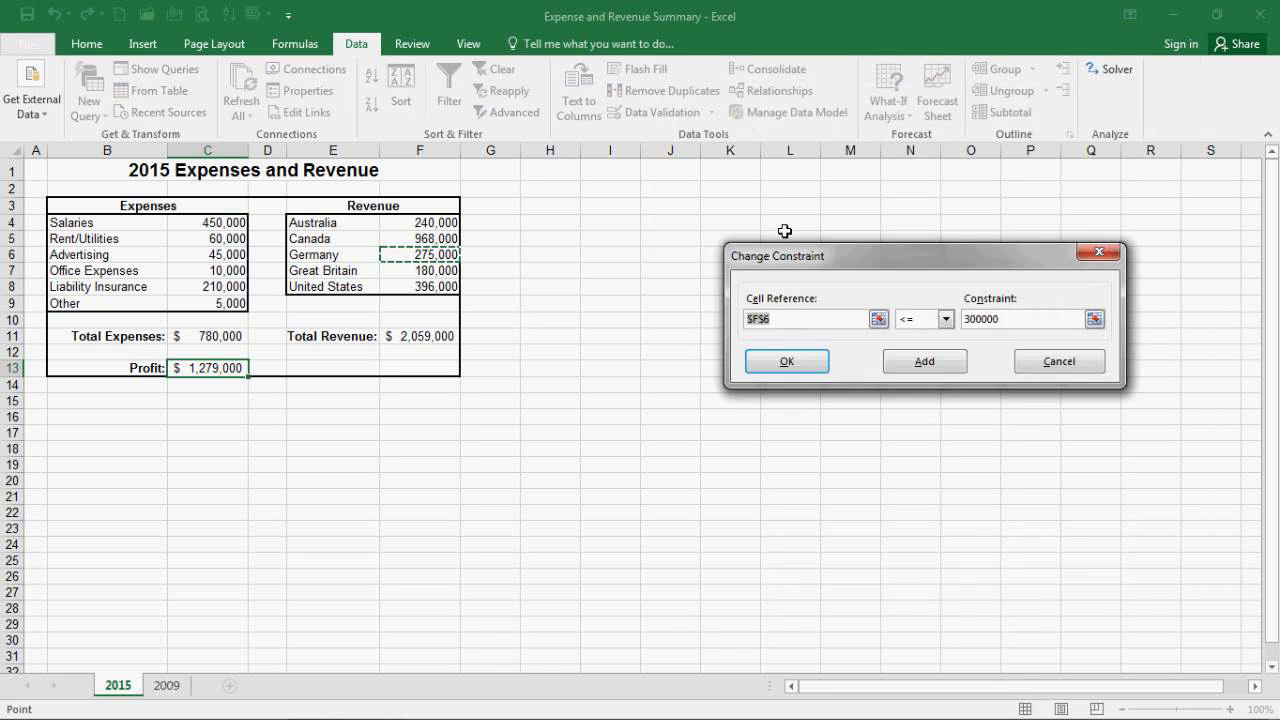
{"action": "left_click", "coordinate": [945, 319]}
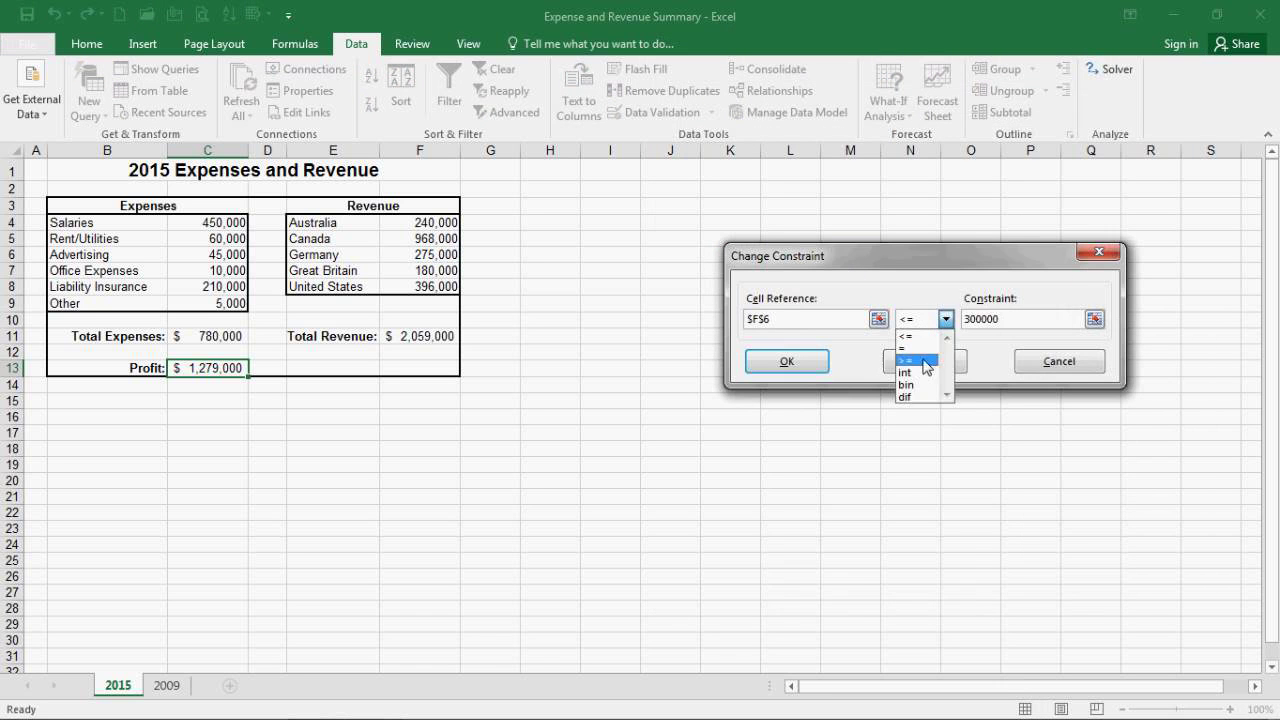
{"action": "left_click", "coordinate": [918, 359]}
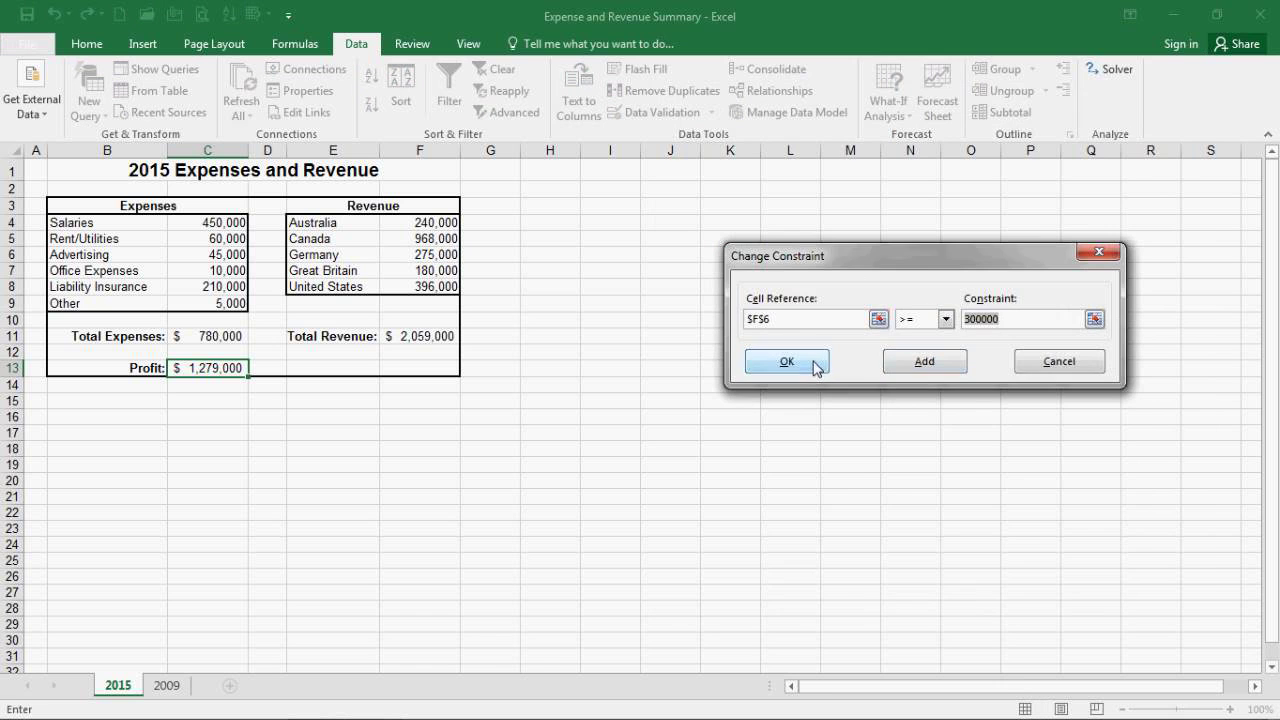
{"action": "left_click", "coordinate": [760, 363]}
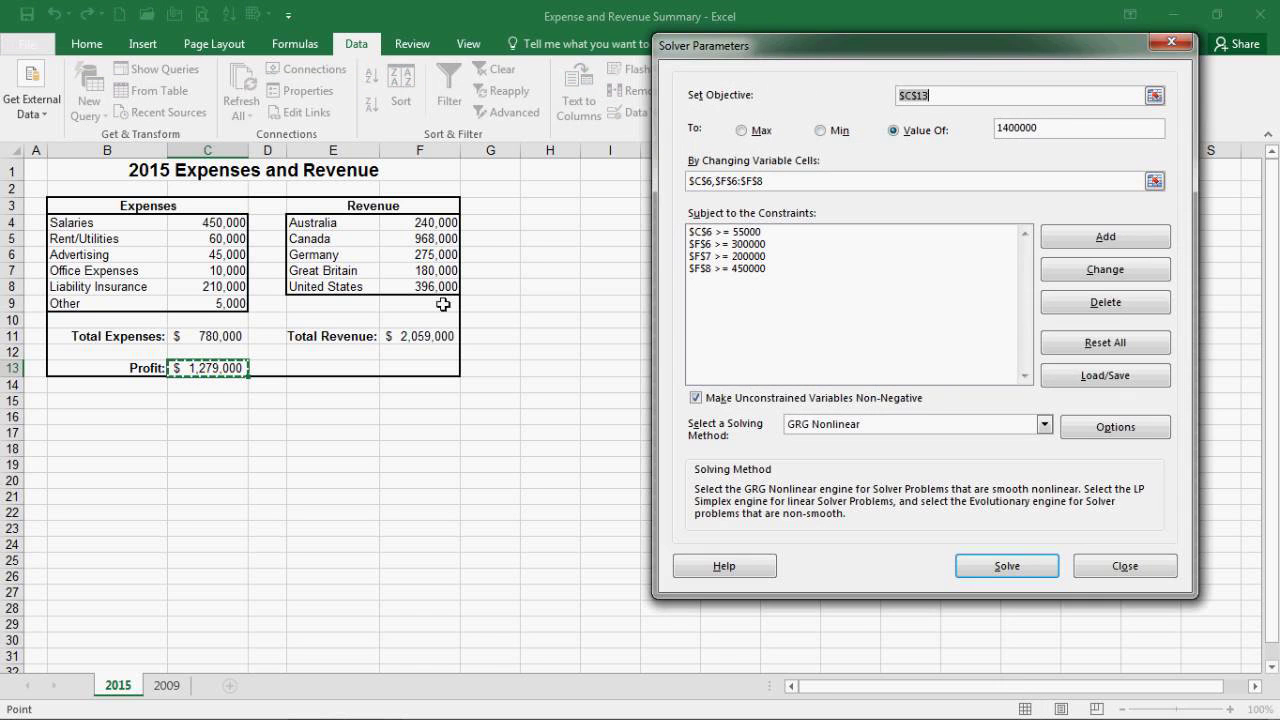
Solve the profit model, examine the proposed expense and revenue values, and restore the original values
{"action": "left_click", "coordinate": [985, 568]}
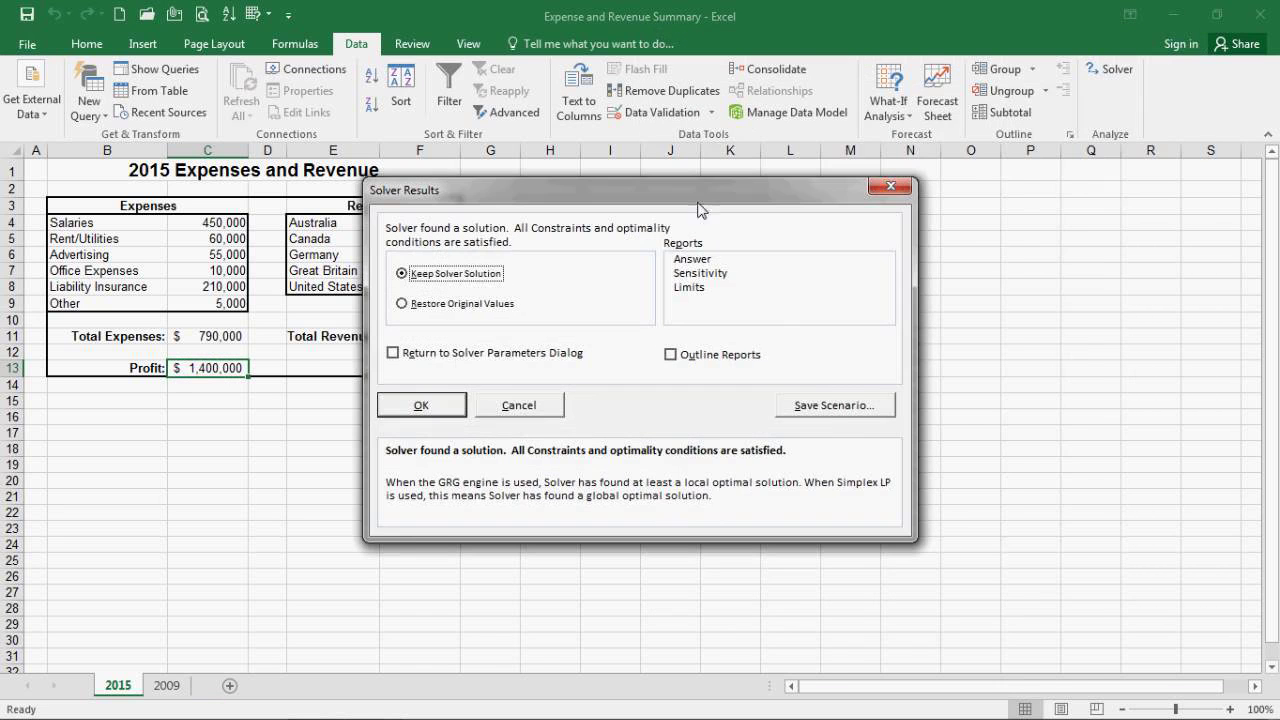
{"action": "left_click_drag", "start_coordinate": [775, 182], "coordinate": [942, 160]}
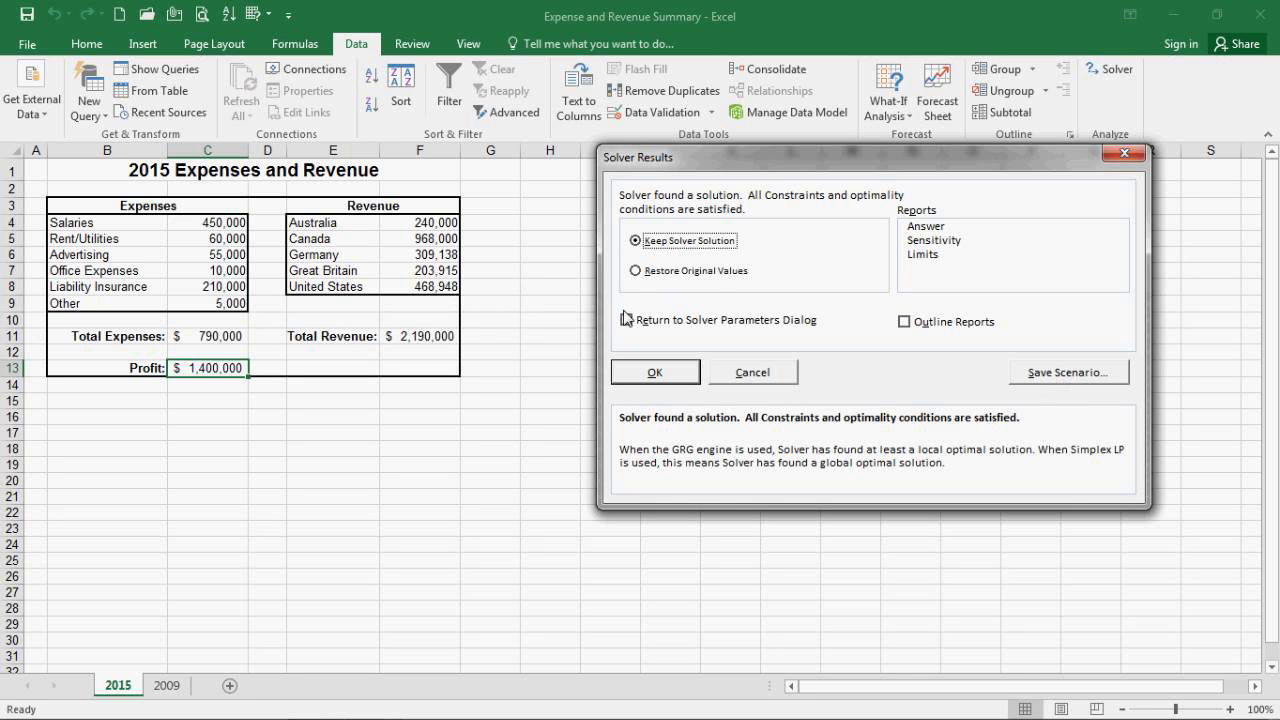
{"action": "left_click", "coordinate": [636, 271]}
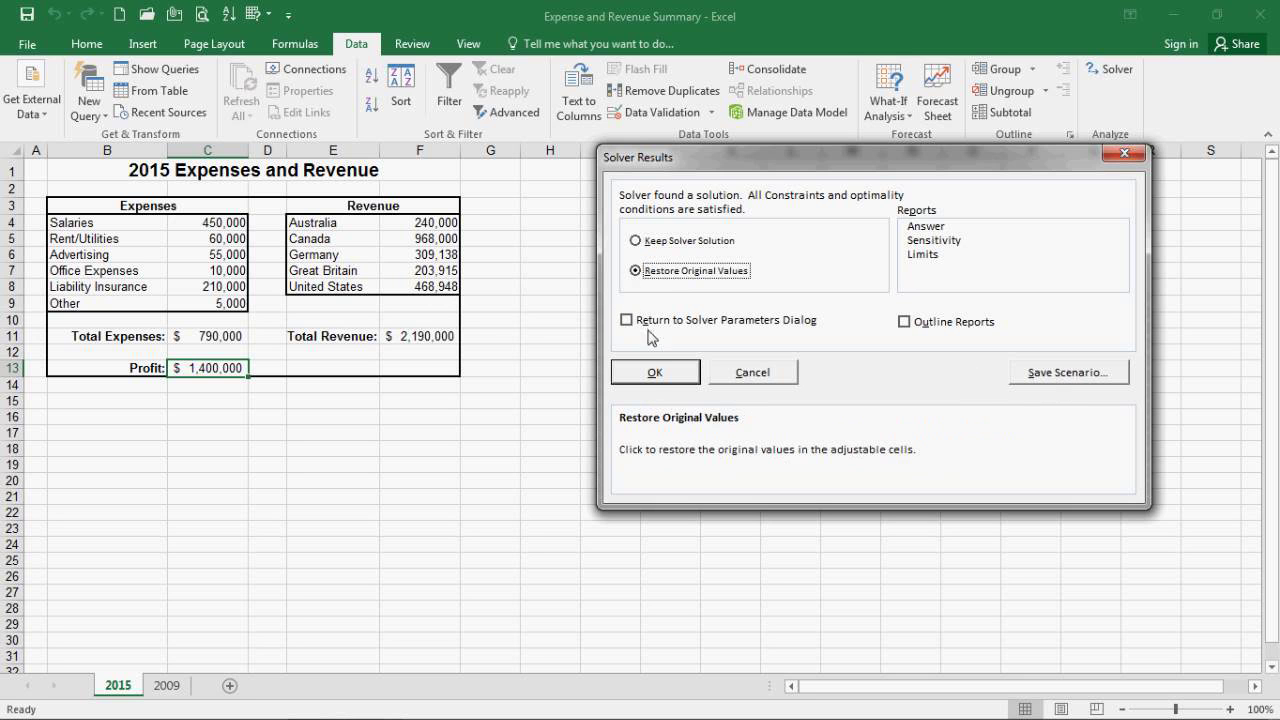
{"action": "left_click", "coordinate": [652, 374]}
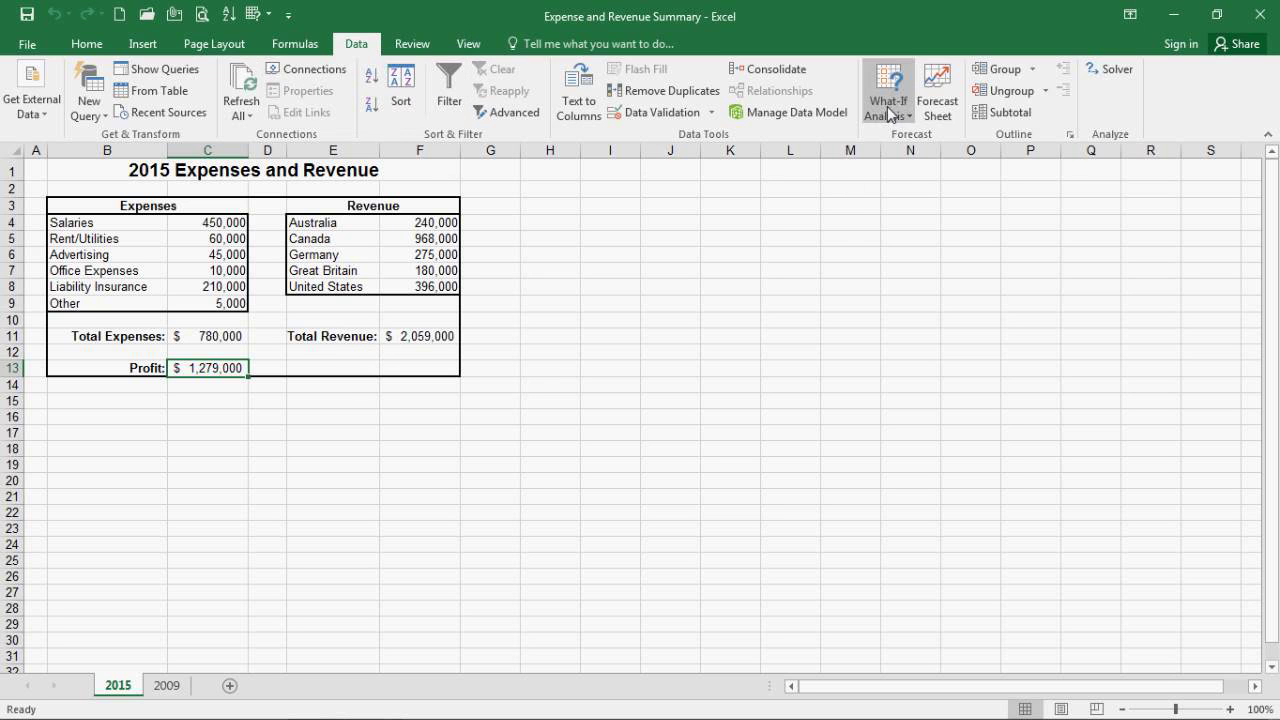
Create a scenario named Current Info with changing cells C6 and F6:F8, keeping the sheet's existing values
{"action": "left_click", "coordinate": [268, 14]}
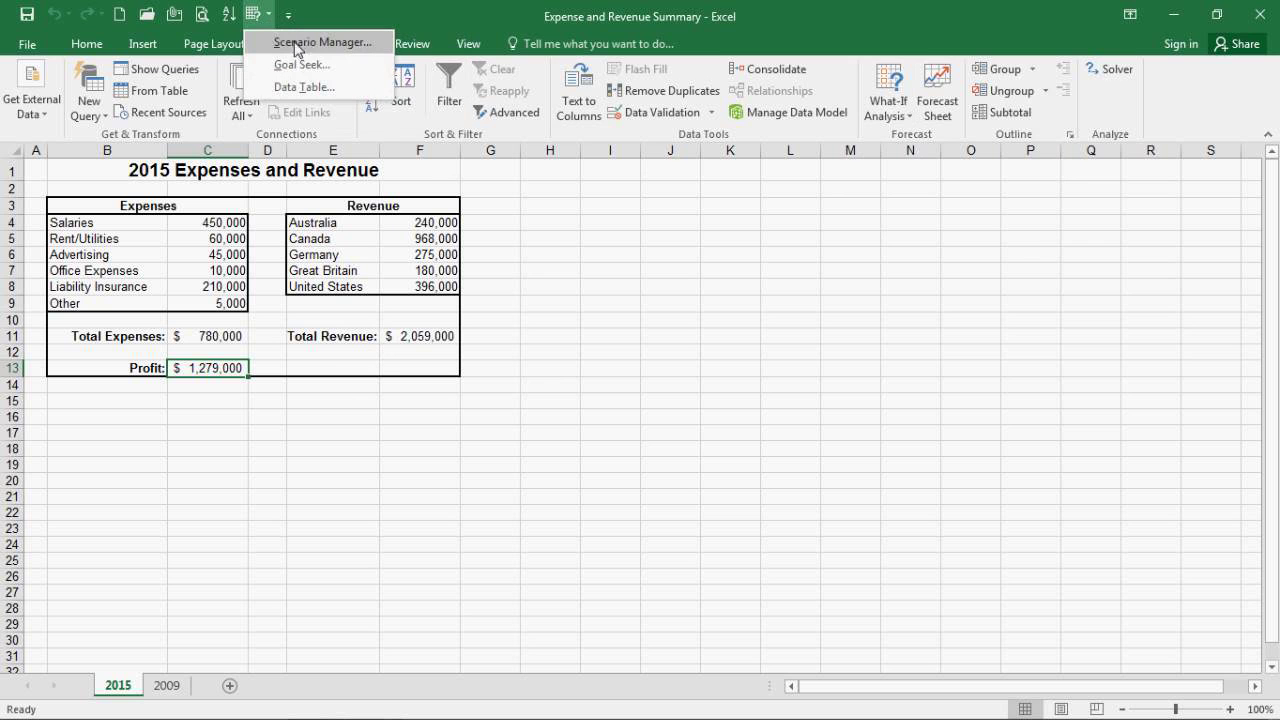
{"action": "left_click", "coordinate": [296, 43]}
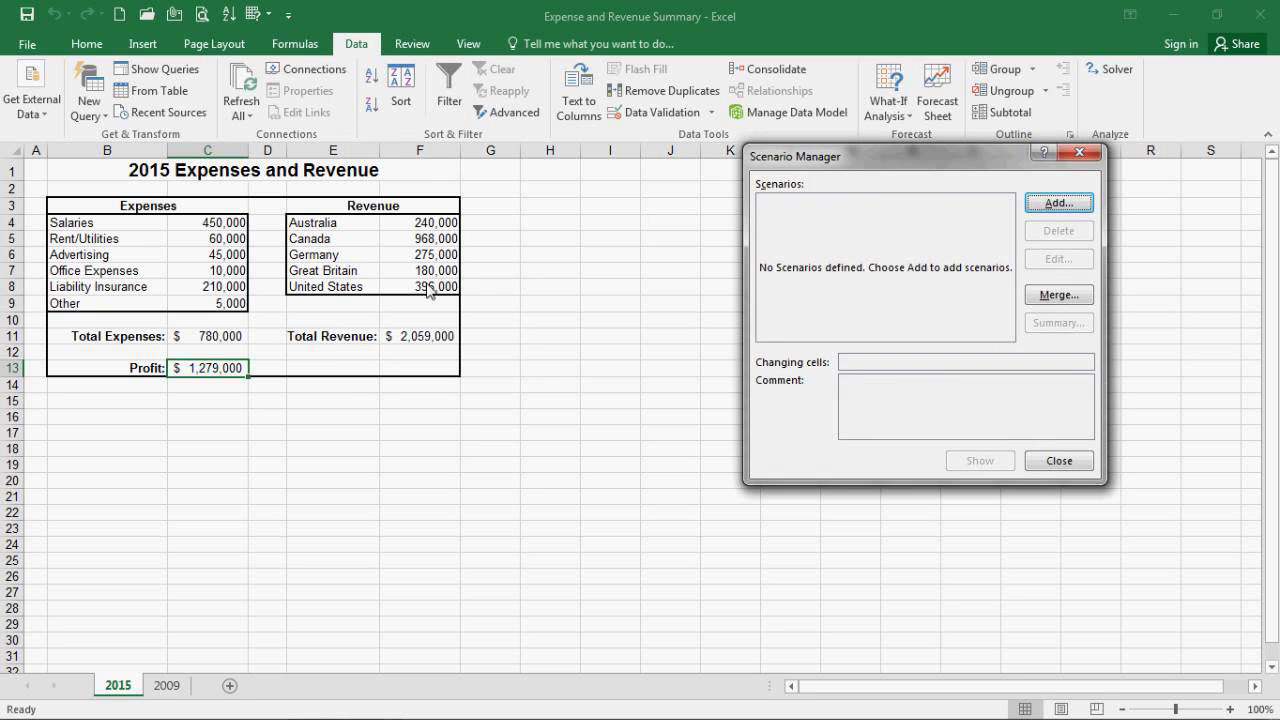
{"action": "left_click", "coordinate": [1057, 204]}
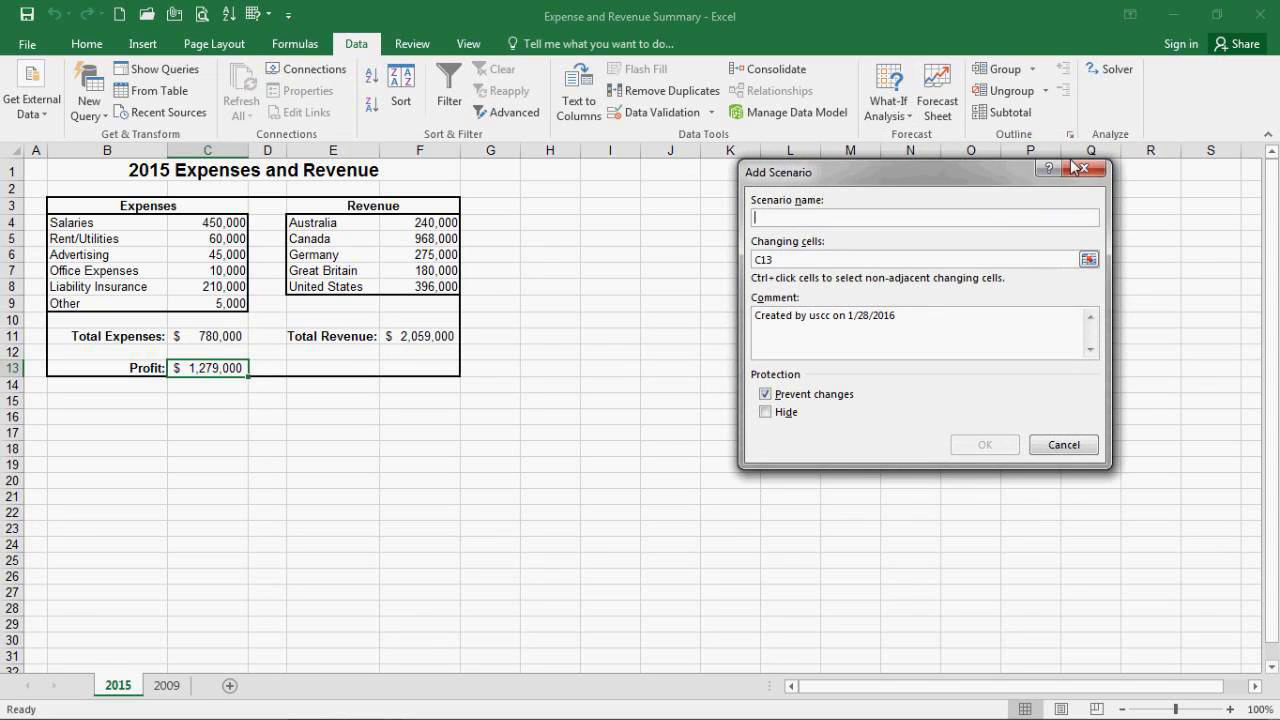
{"action": "type", "text": "Current Info"}
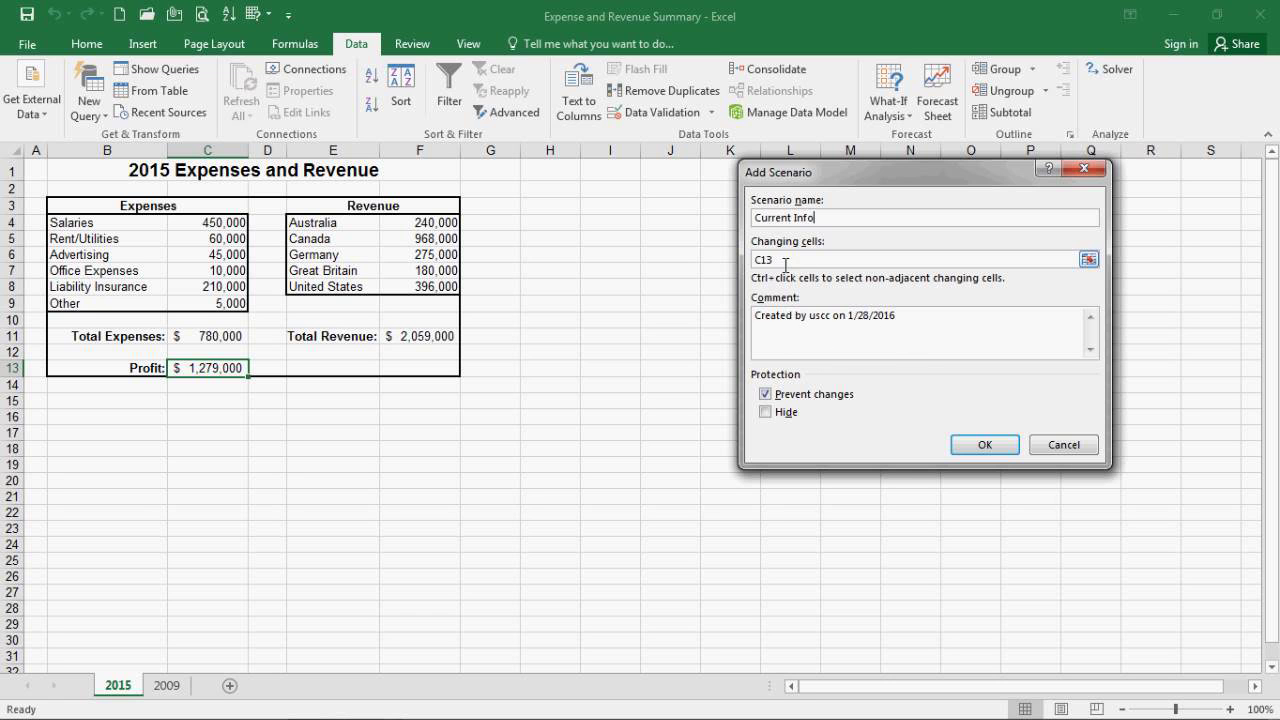
{"action": "left_click", "coordinate": [755, 261]}
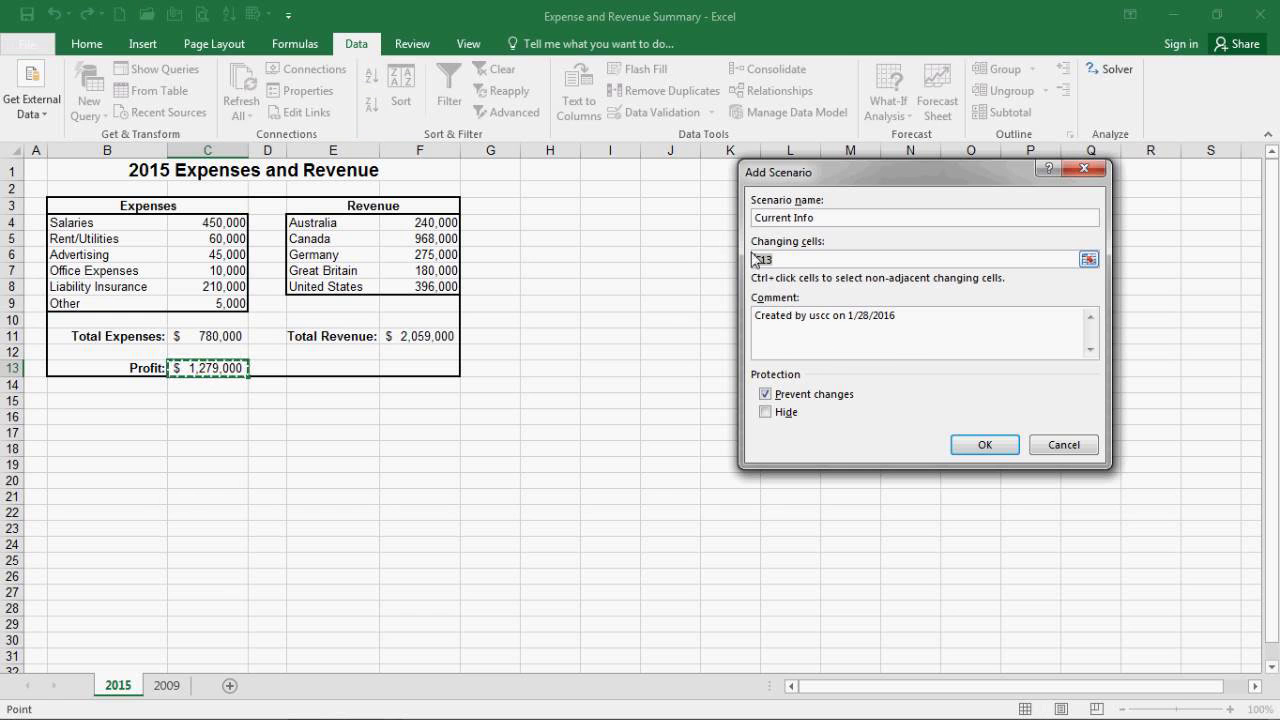
{"action": "left_click", "coordinate": [238, 254]}
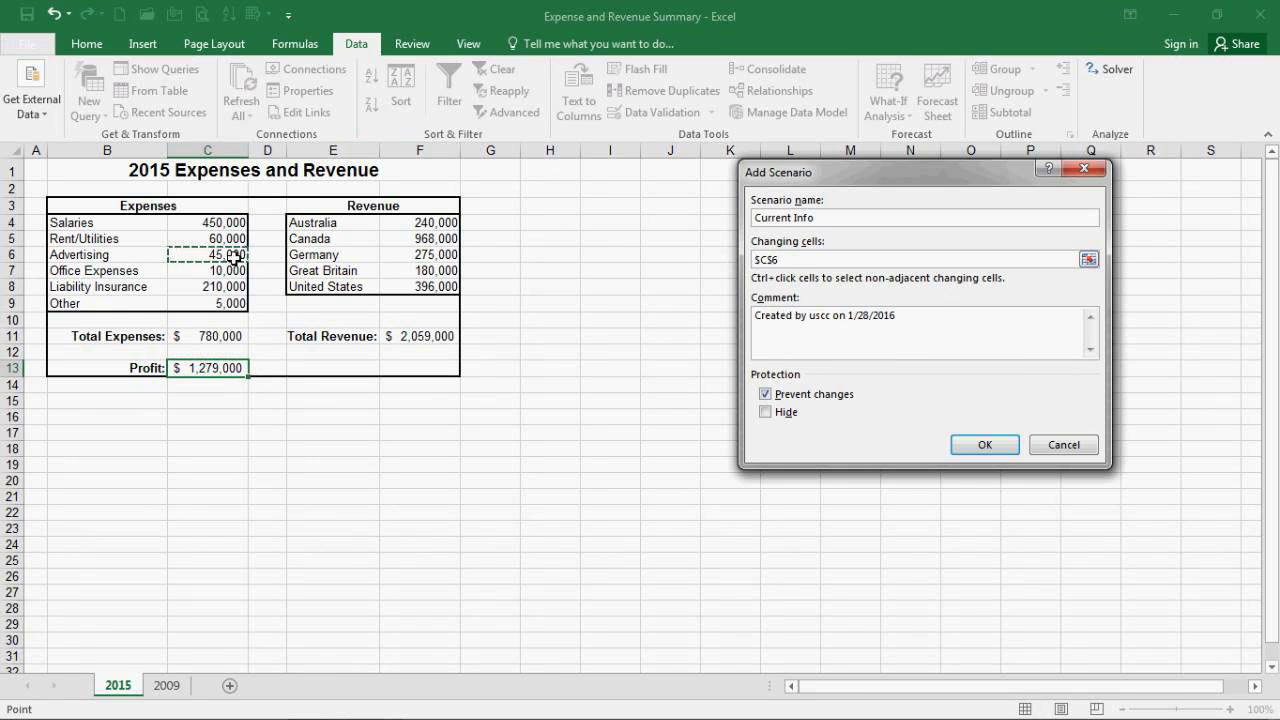
{"action": "left_click_drag", "start_coordinate": [180, 254], "coordinate": [445, 288]}
{"action": "left_click", "coordinate": [238, 258]}
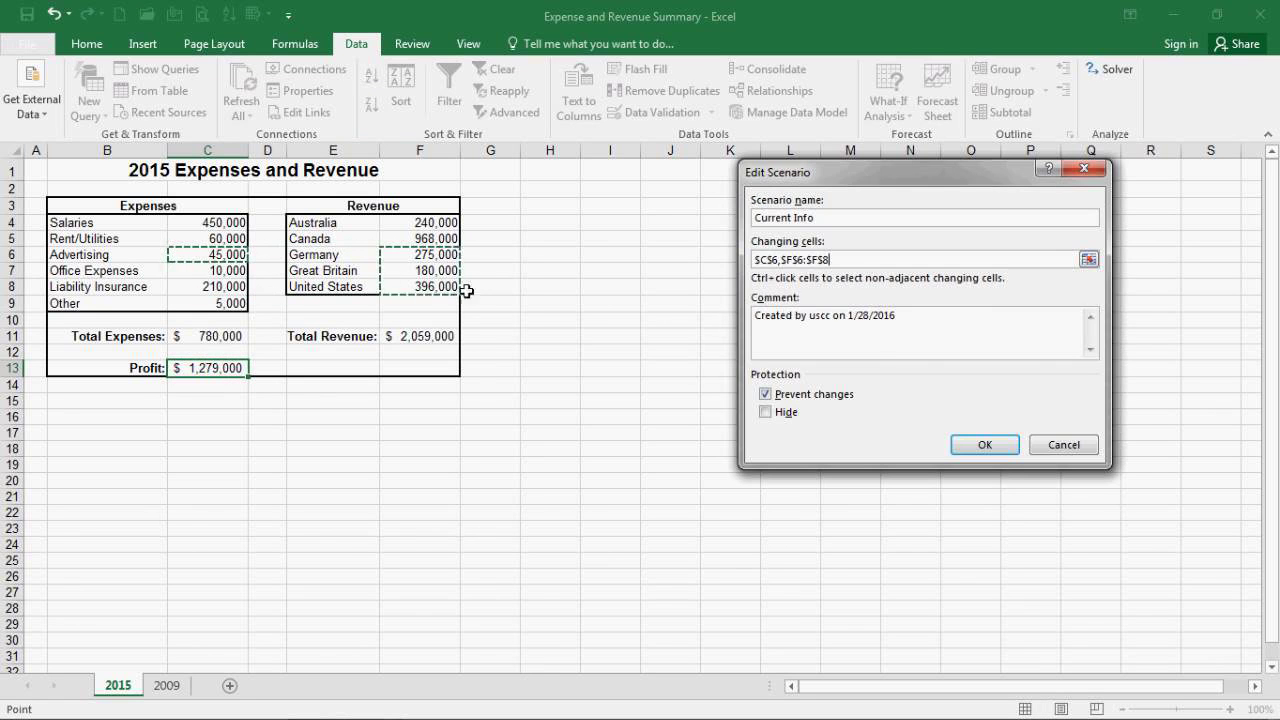
{"action": "left_click", "coordinate": [985, 445]}
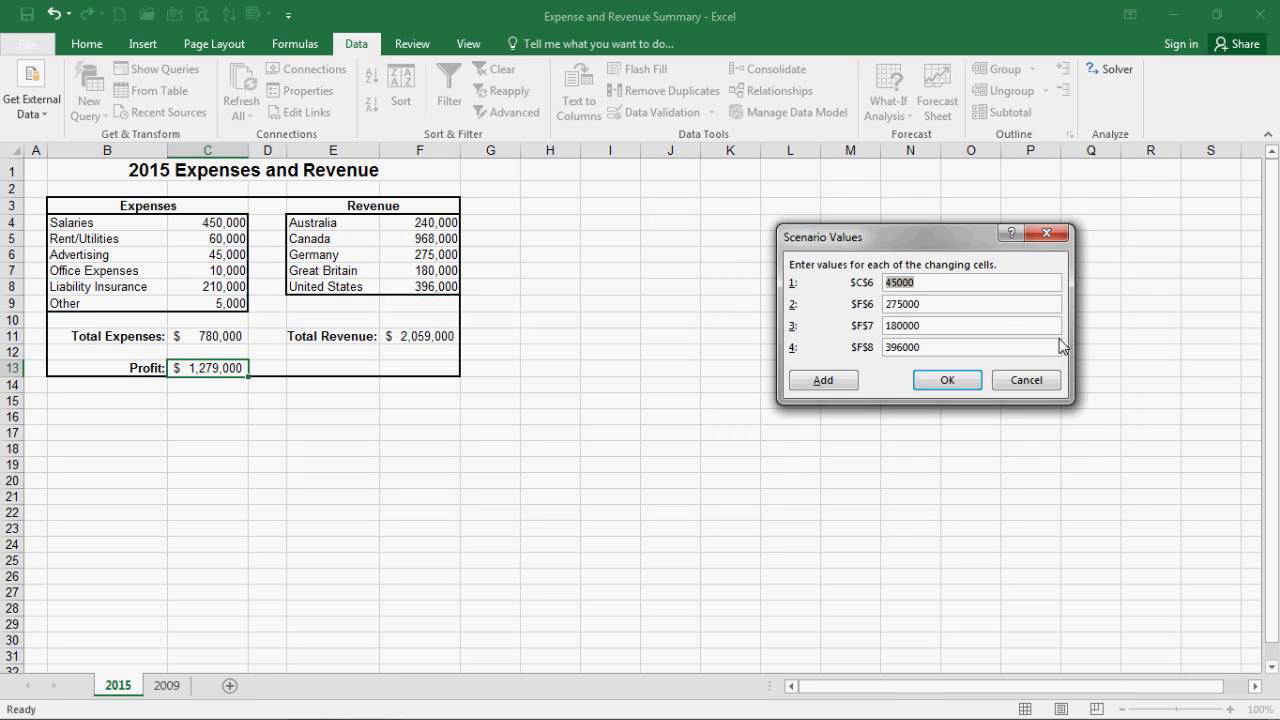
{"action": "left_click", "coordinate": [948, 383]}
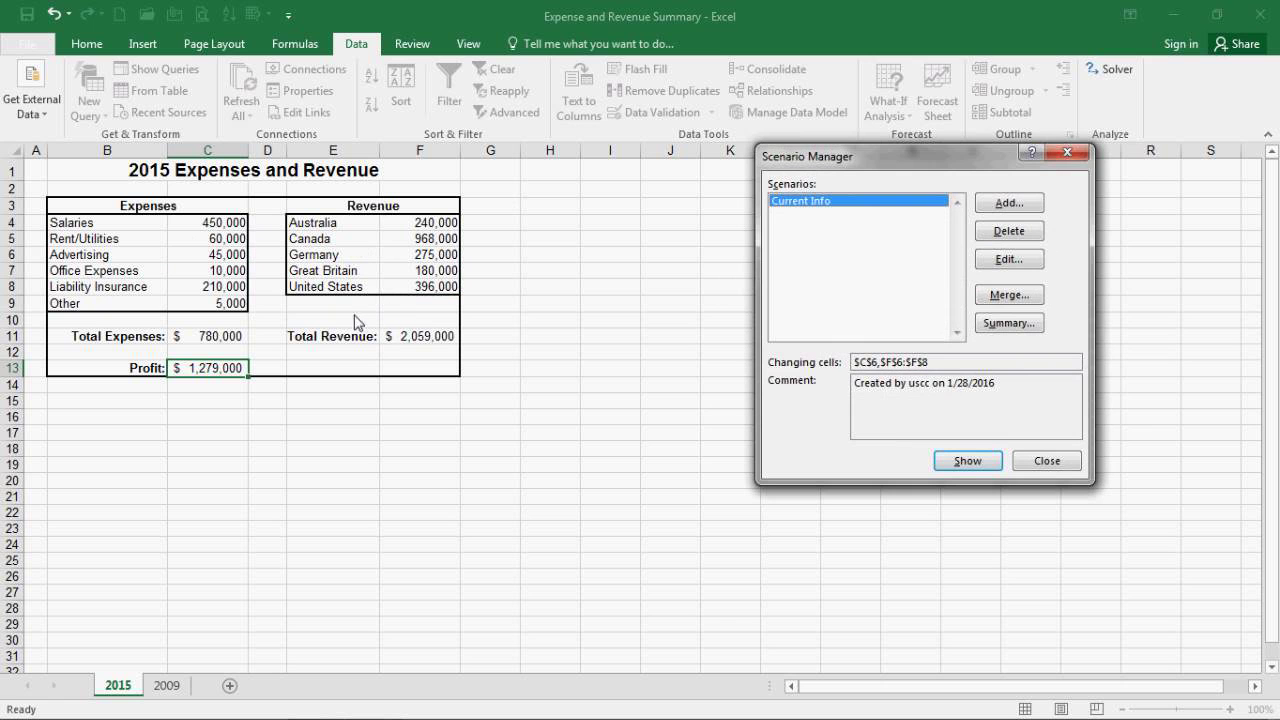
Add a scenario named Best Case with changing cells C4:C9 and F4:F8
{"action": "left_click", "coordinate": [1005, 203]}
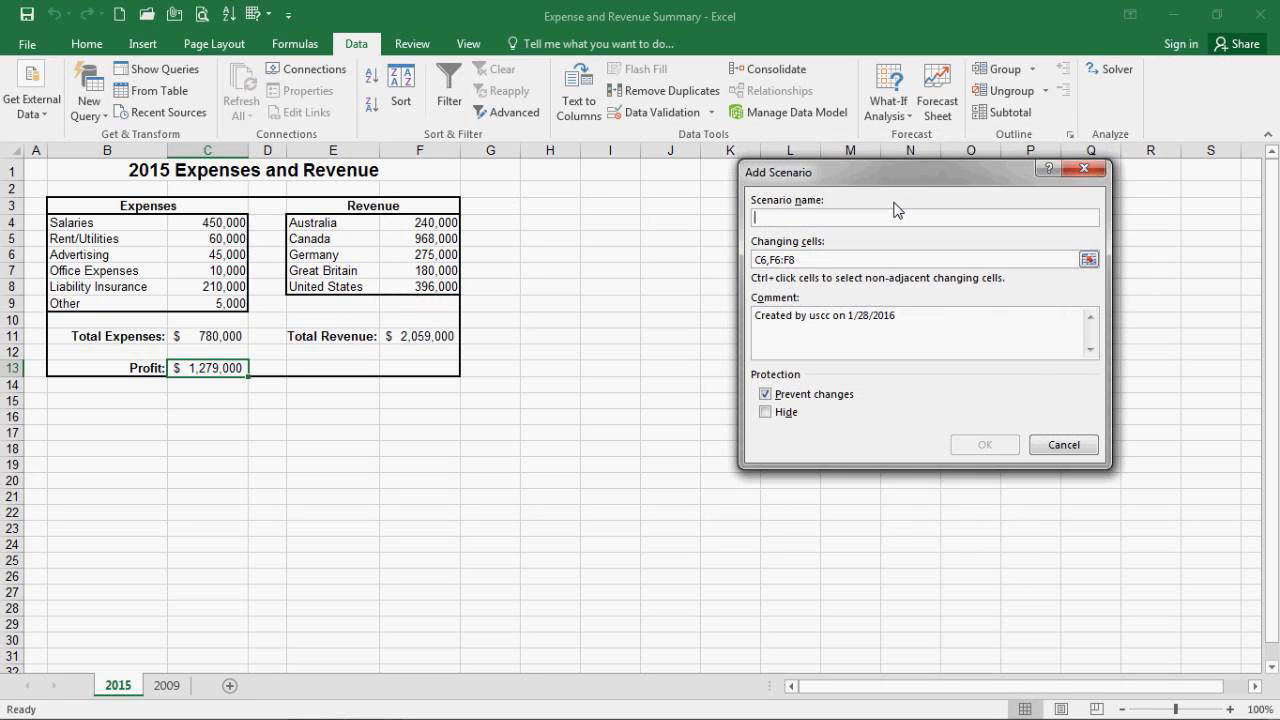
{"action": "type", "text": "Best Case"}
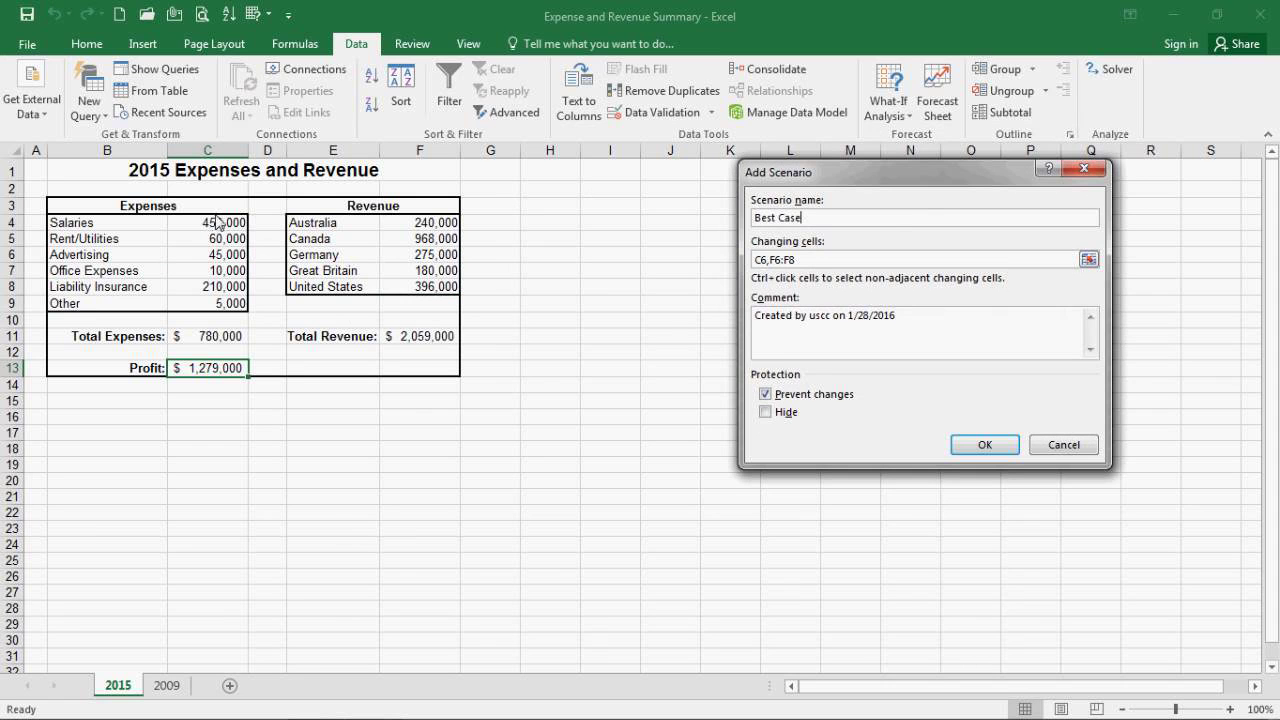
{"action": "left_click", "coordinate": [808, 259]}
{"action": "left_click_drag", "start_coordinate": [238, 222], "coordinate": [232, 312]}
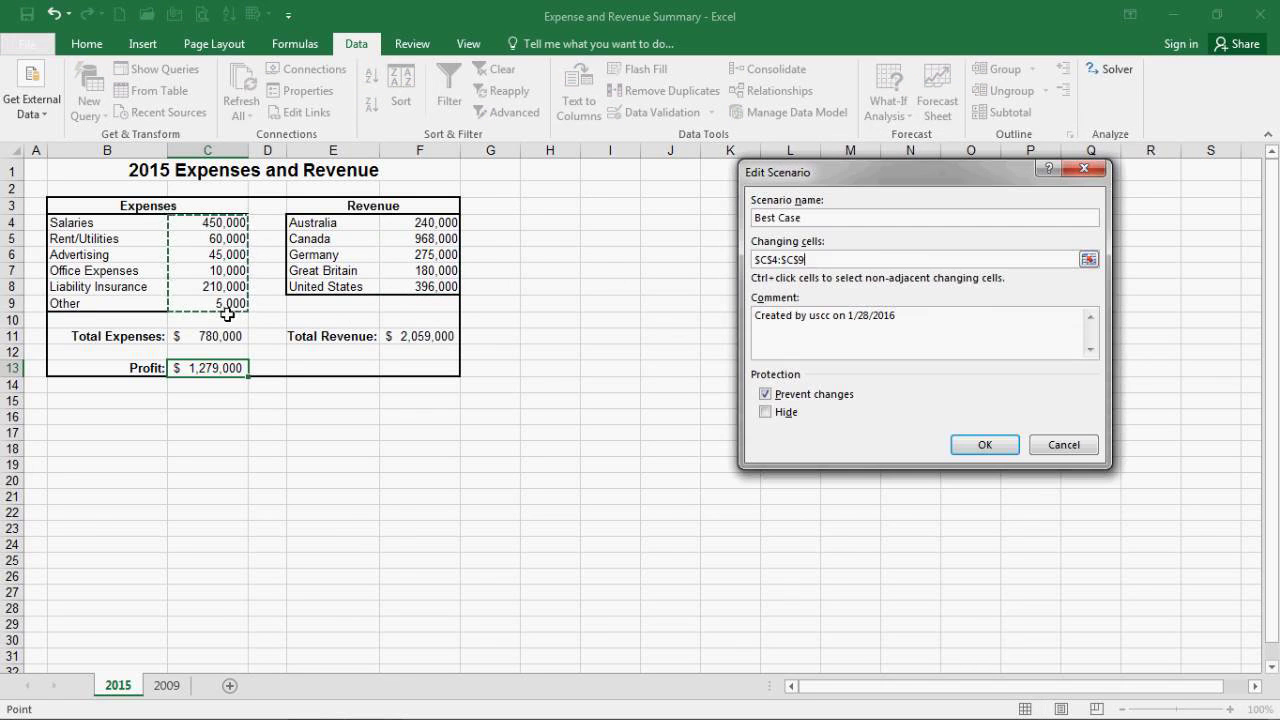
{"action": "left_click_drag", "start_coordinate": [432, 231], "coordinate": [455, 288]}
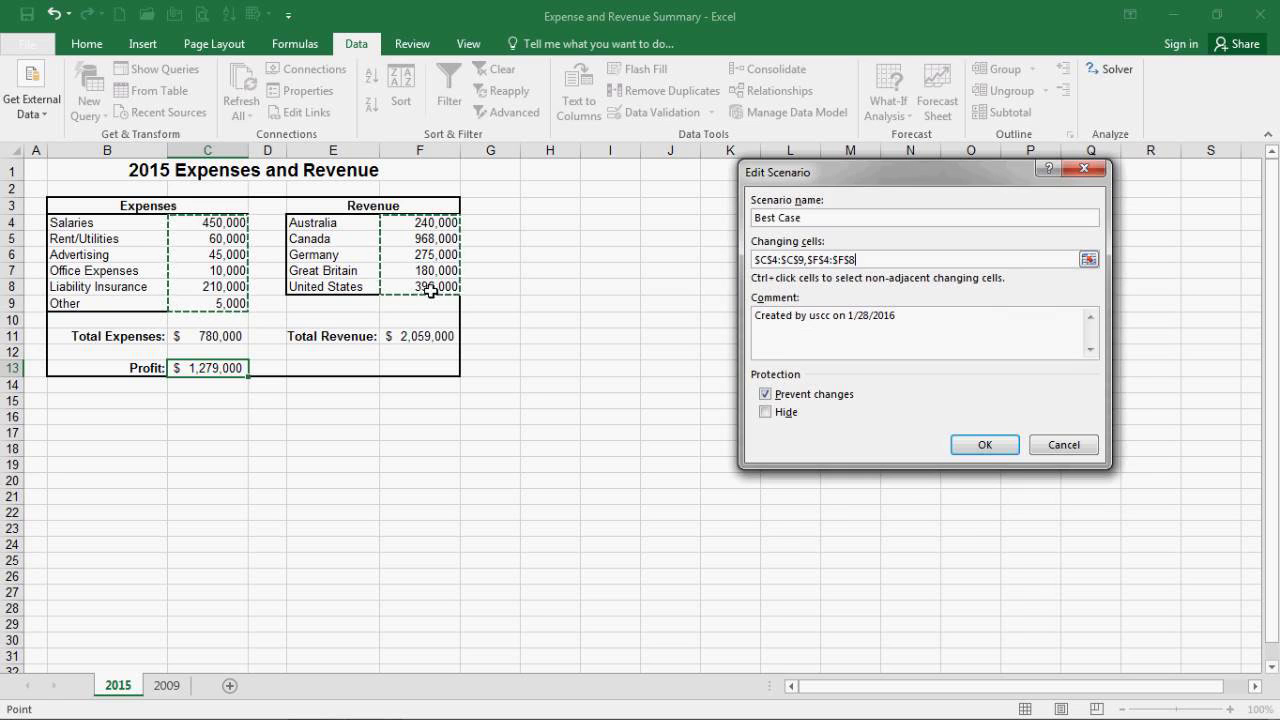
{"action": "left_click", "coordinate": [988, 446]}
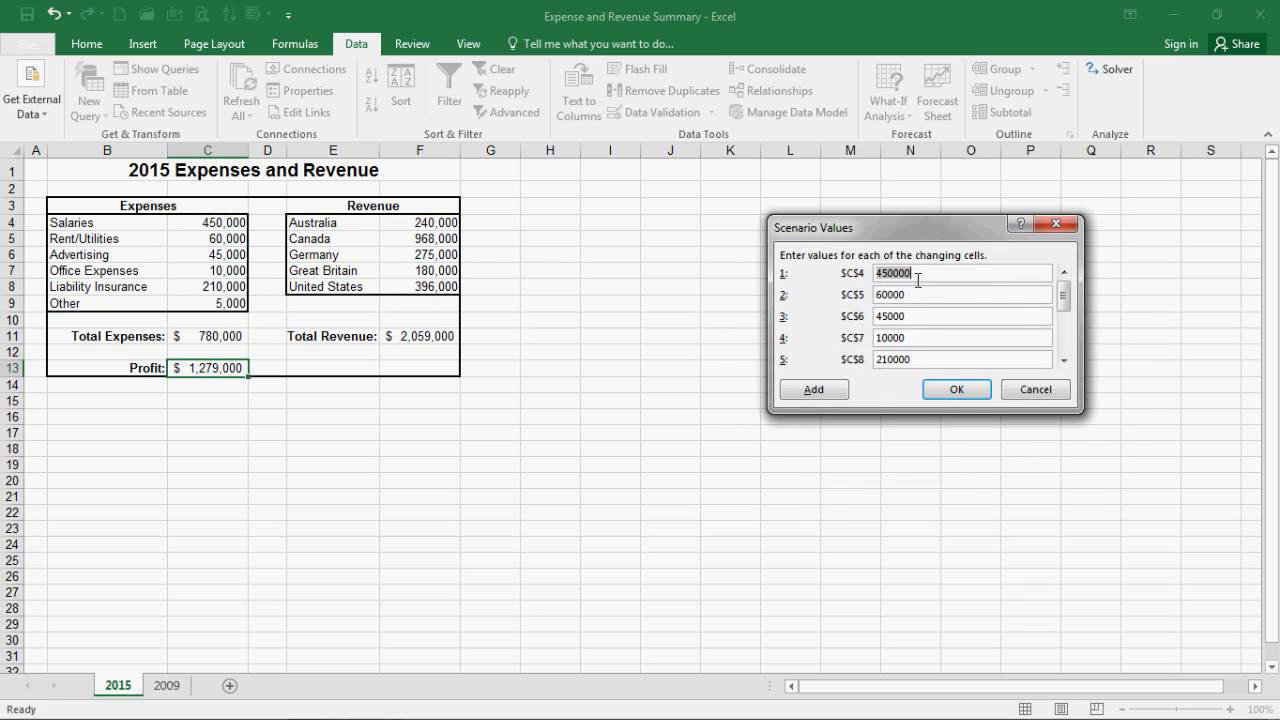
Set the Best Case values to 55000 for C6, 350000 for F6, 250000 for F7 and 450000 for F8, and save the scenario
{"action": "mouse_move", "coordinate": [1065, 300]}
{"action": "left_mouse_down"}
{"action": "mouse_move", "coordinate": [1059, 352]}
{"action": "mouse_move", "coordinate": [1067, 289]}
{"action": "left_mouse_up"}
{"action": "double_click", "coordinate": [918, 320]}
{"action": "type", "text": "55"}
{"action": "left_click_drag", "start_coordinate": [1068, 308], "coordinate": [1064, 342]}
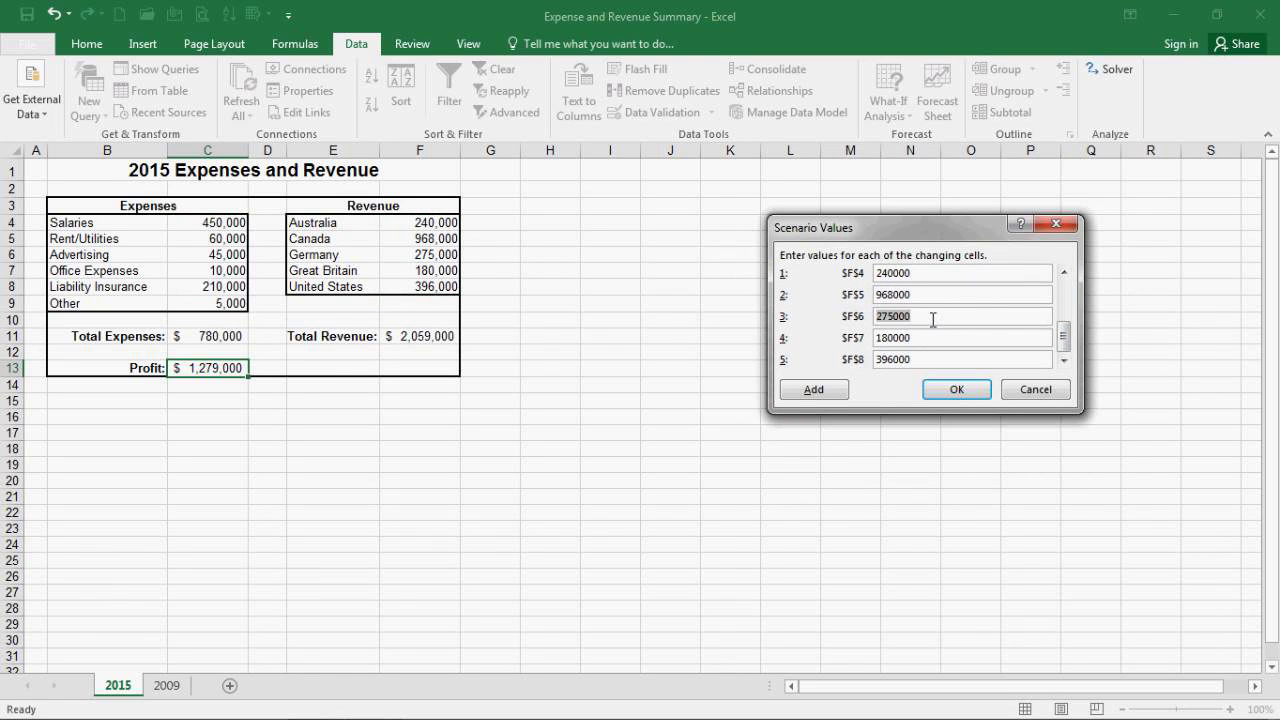
{"action": "left_click_drag", "start_coordinate": [932, 319], "coordinate": [856, 317]}
{"action": "type", "text": "350000"}
{"action": "left_click_drag", "start_coordinate": [916, 341], "coordinate": [849, 345]}
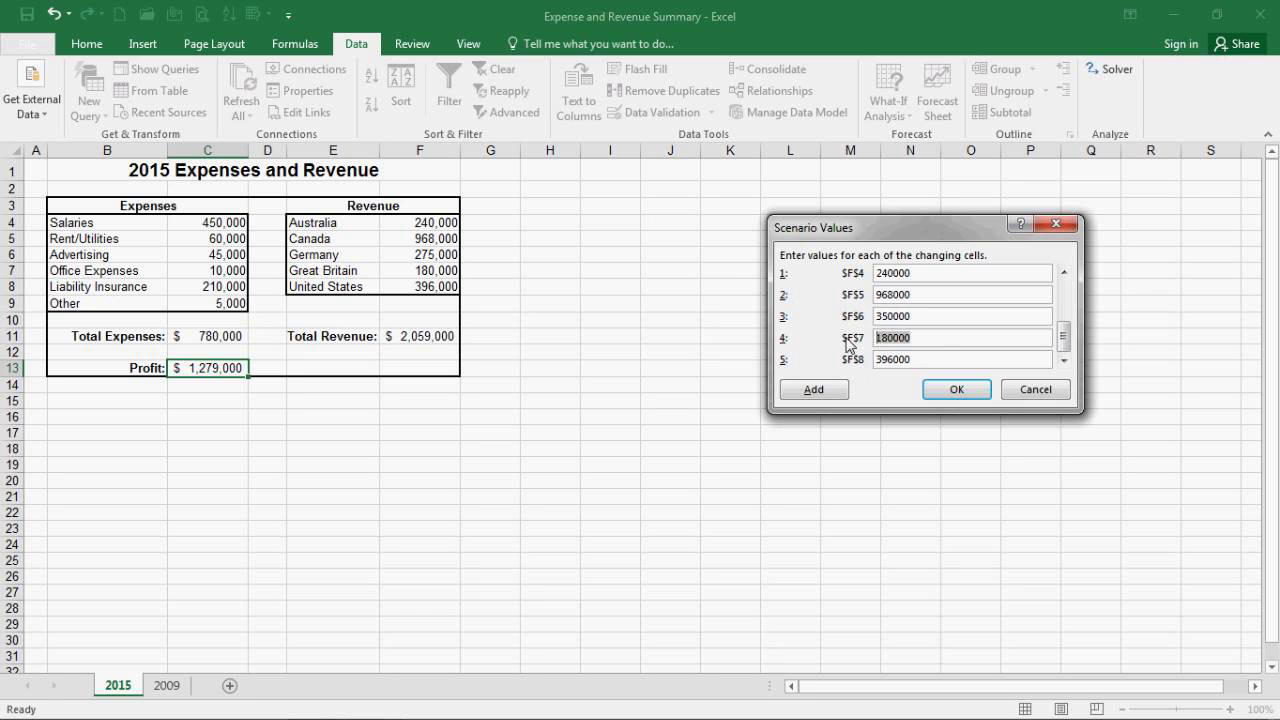
{"action": "type", "text": "25"}
{"action": "left_click_drag", "start_coordinate": [942, 363], "coordinate": [861, 365]}
{"action": "type", "text": "45"}
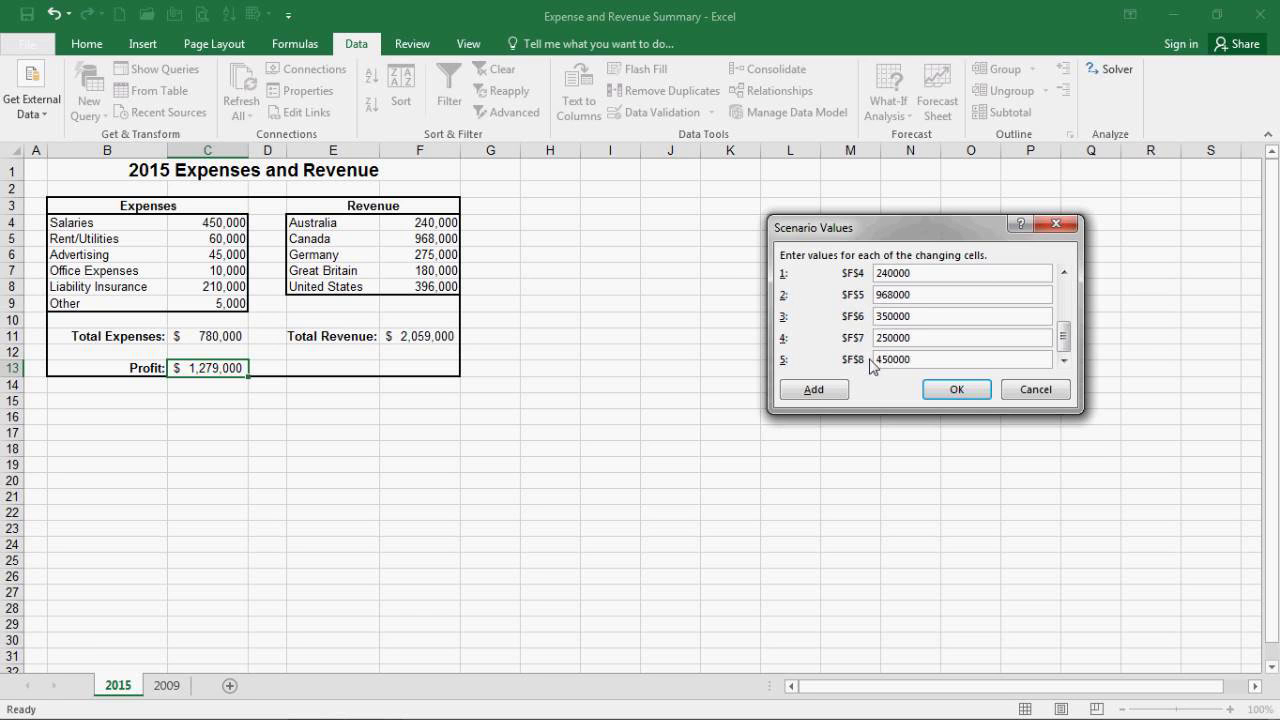
{"action": "left_click", "coordinate": [968, 390]}
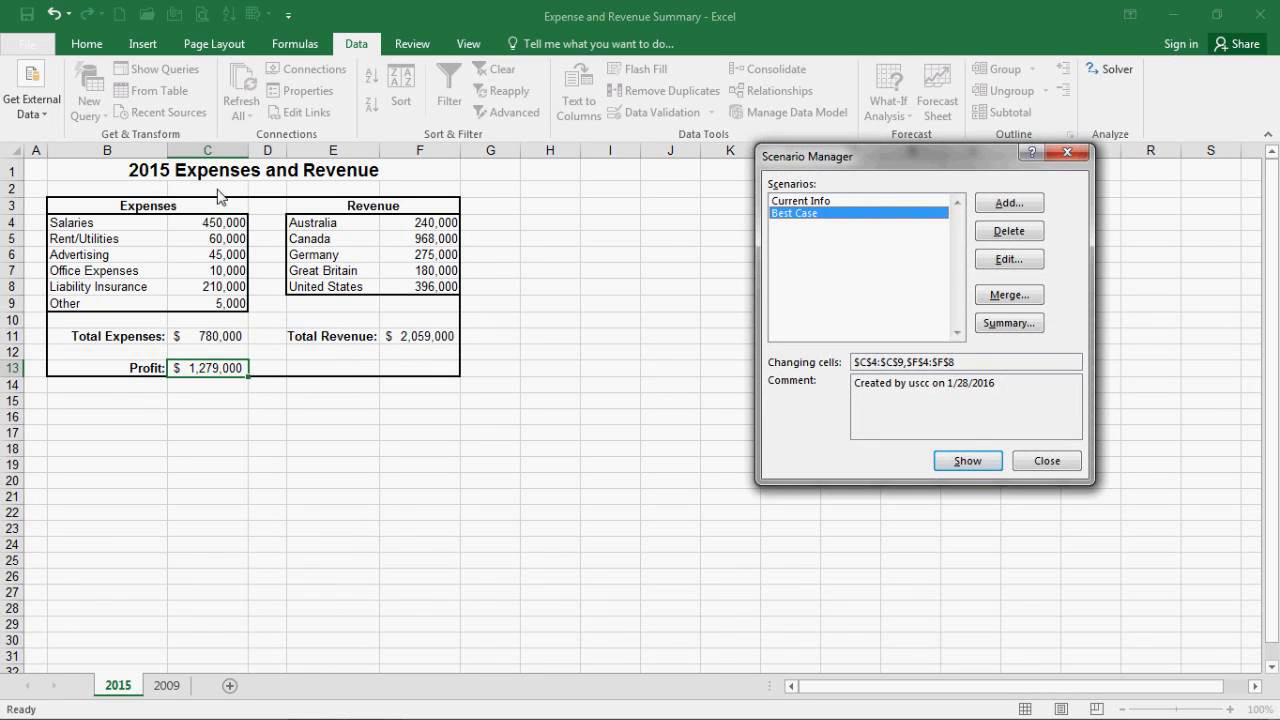
Show the Best Case scenario on the sheet and switch back to Current Info to compare the figures
{"action": "left_click", "coordinate": [958, 463]}
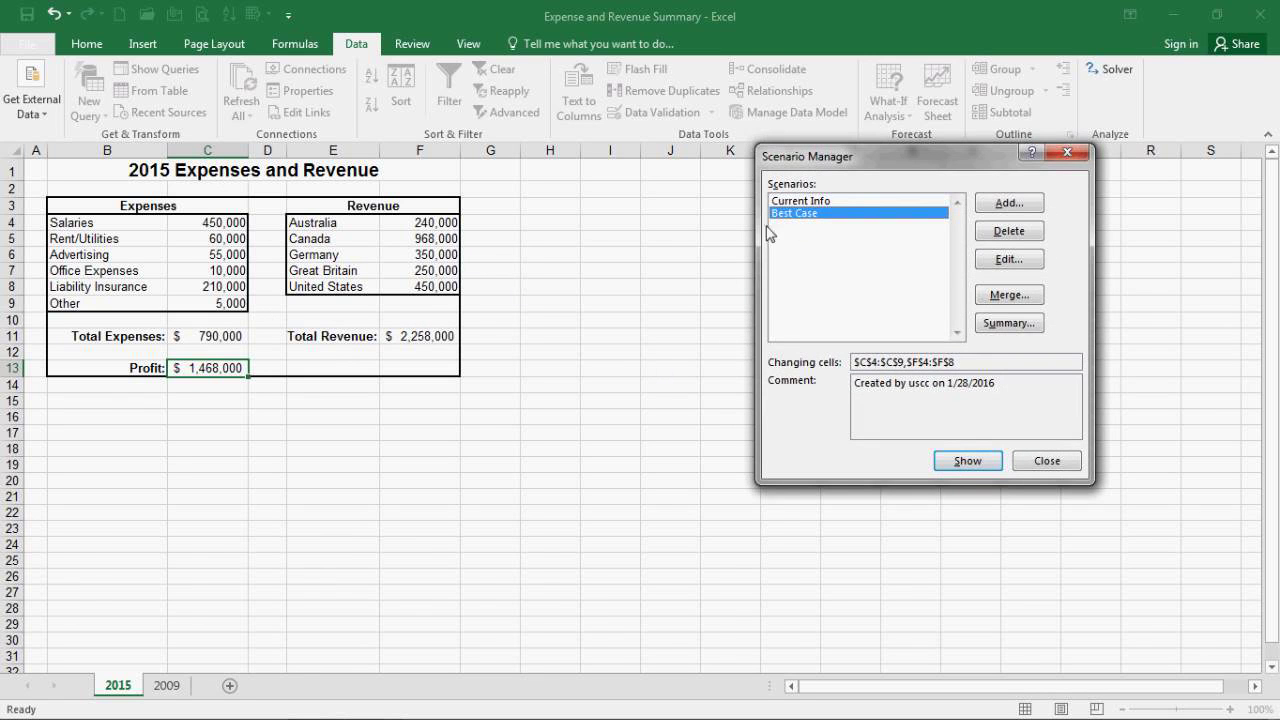
{"action": "double_click", "coordinate": [783, 201]}
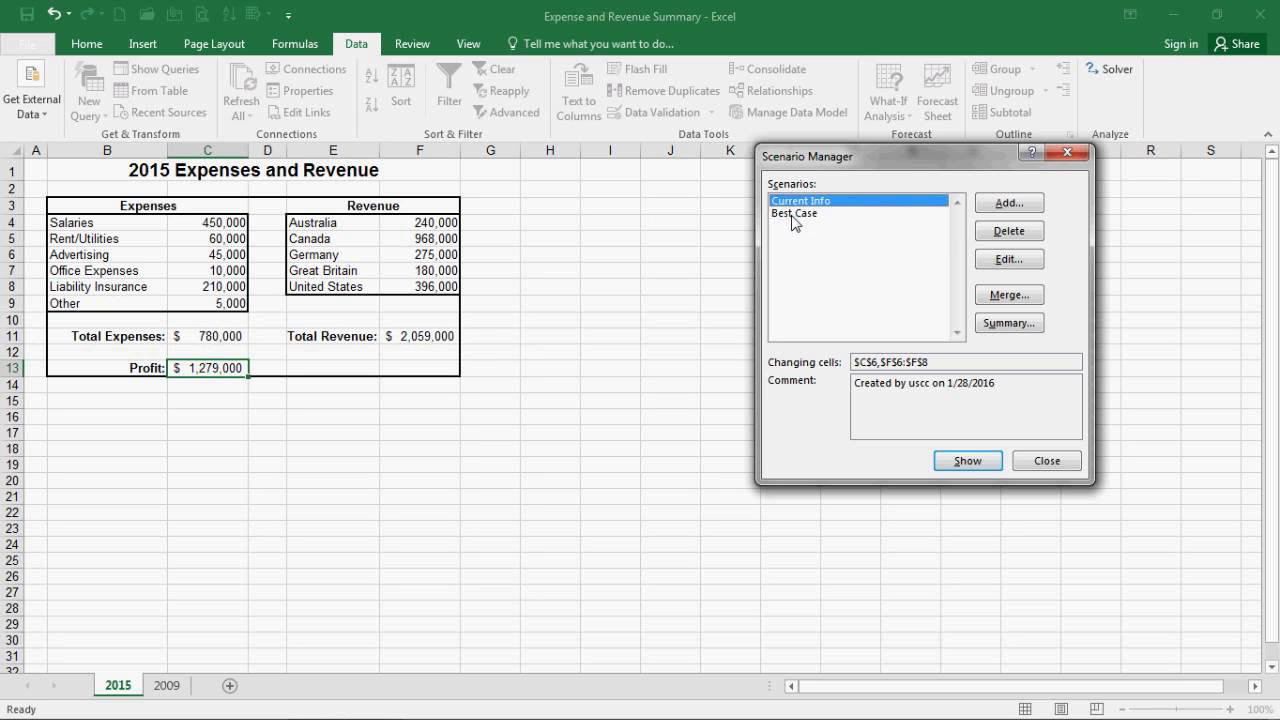
{"action": "double_click", "coordinate": [792, 216]}
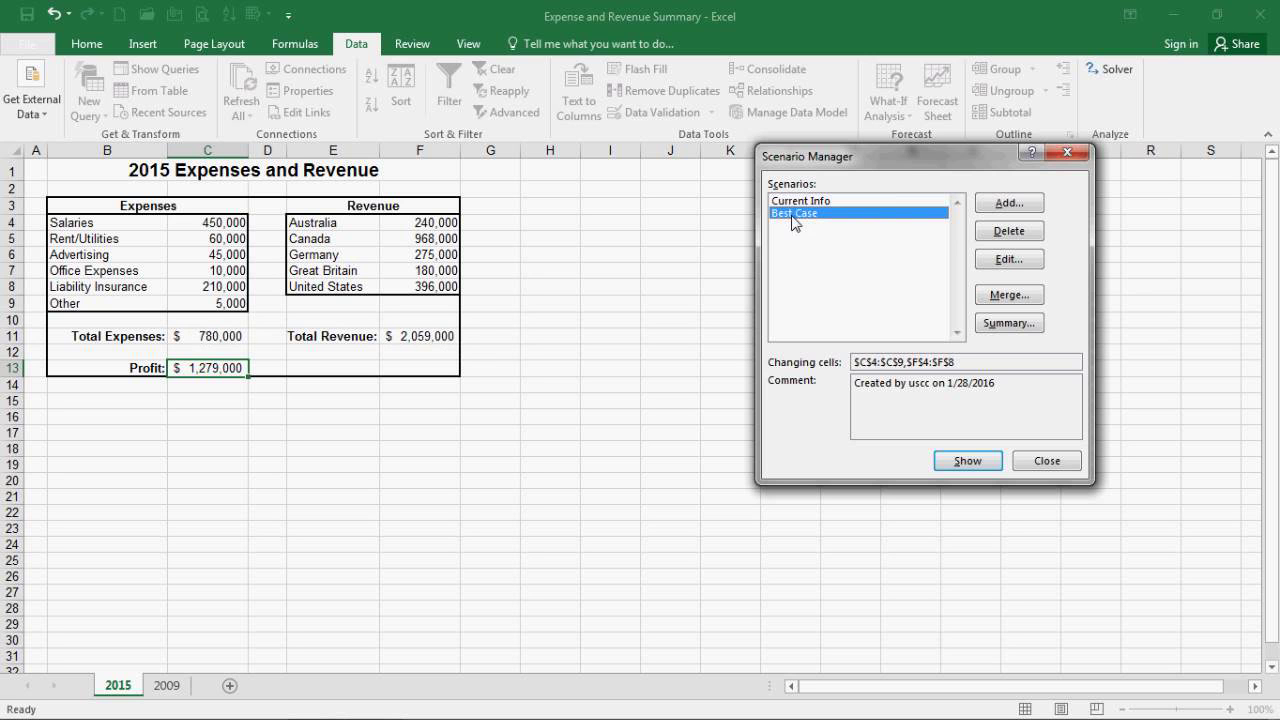
{"action": "left_click", "coordinate": [881, 203]}
{"action": "left_click", "coordinate": [967, 462]}
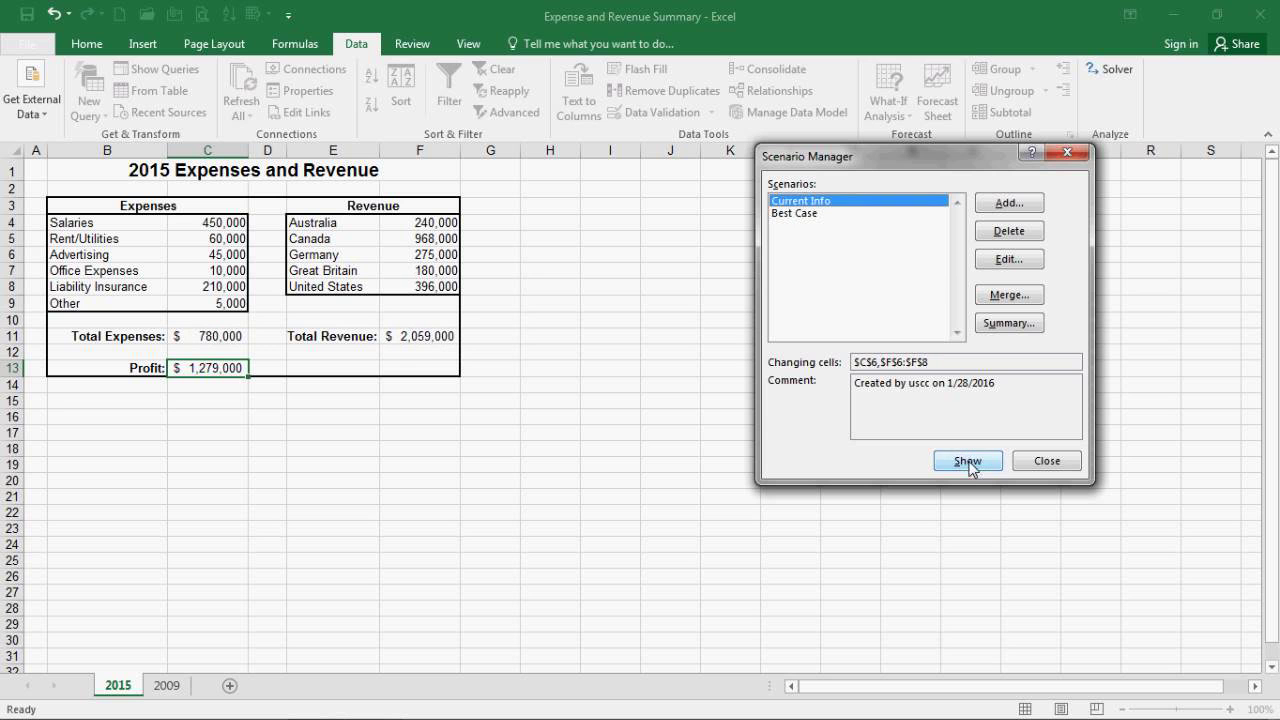
Add a scenario named Worst Case with changing cells C4:C9 and F4:F8
{"action": "left_click", "coordinate": [998, 204]}
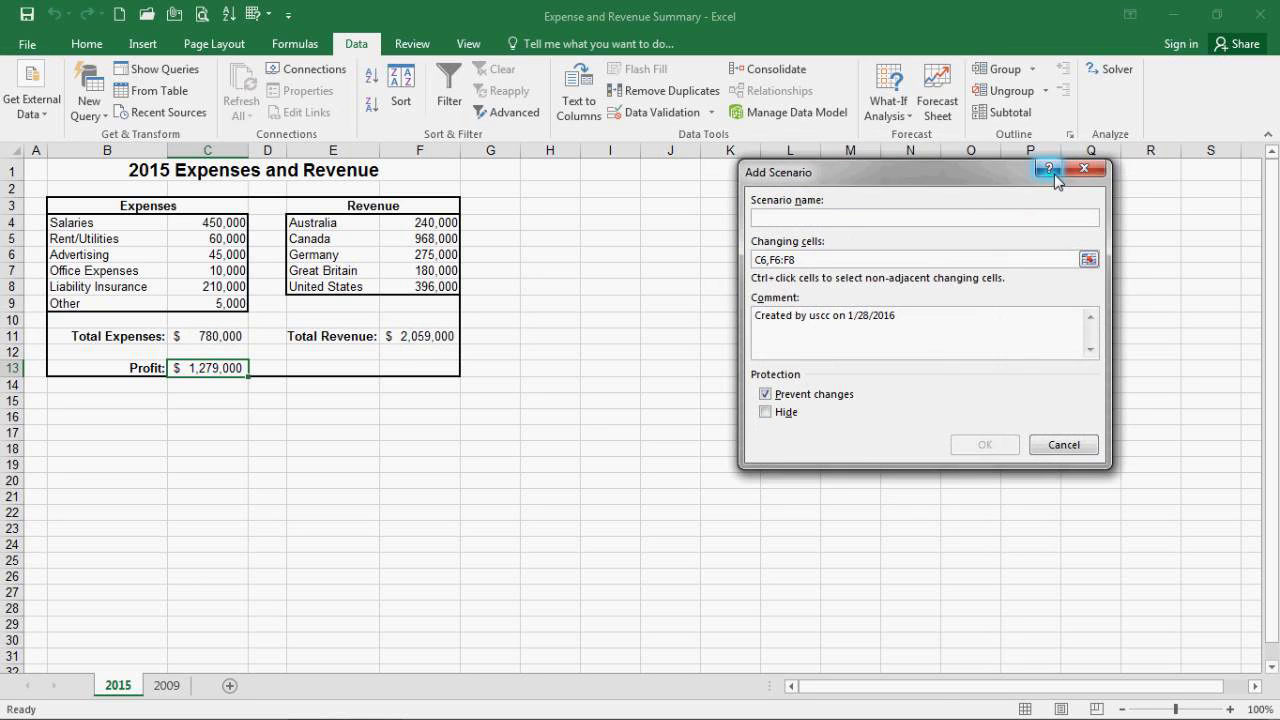
{"action": "type", "text": "Worst Case"}
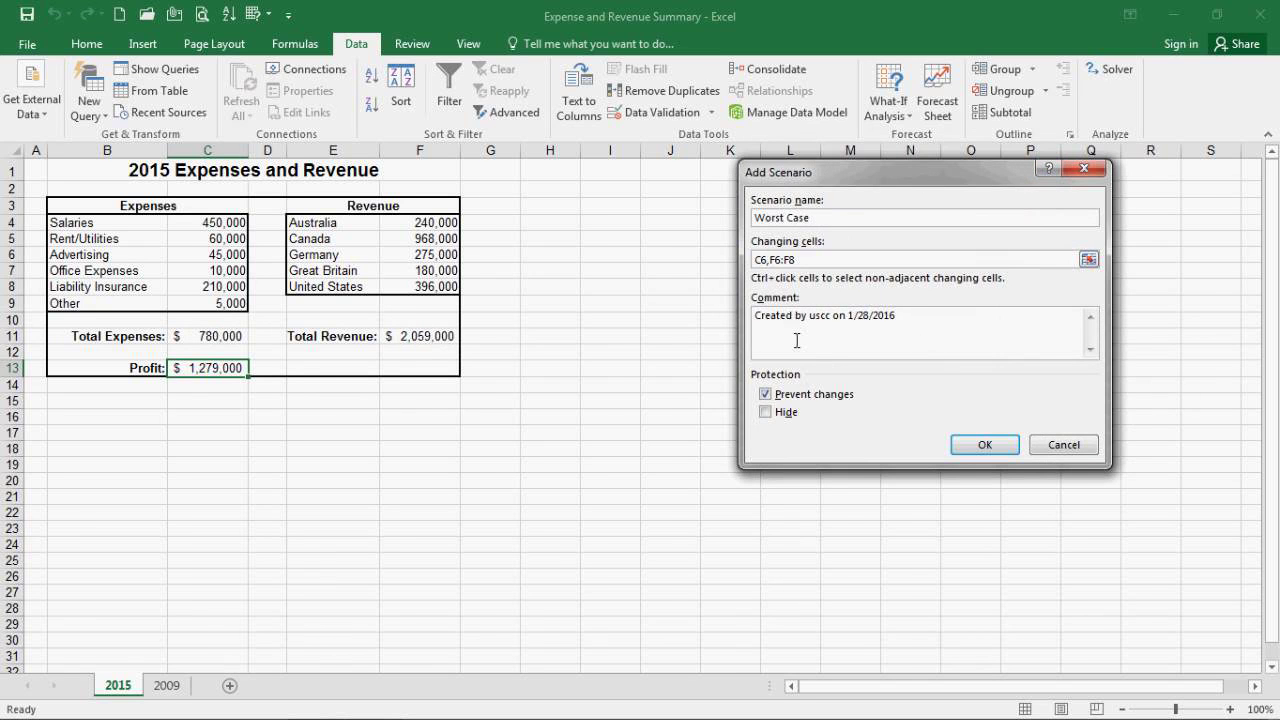
{"action": "left_click", "coordinate": [815, 262]}
{"action": "left_click_drag", "start_coordinate": [238, 228], "coordinate": [241, 303]}
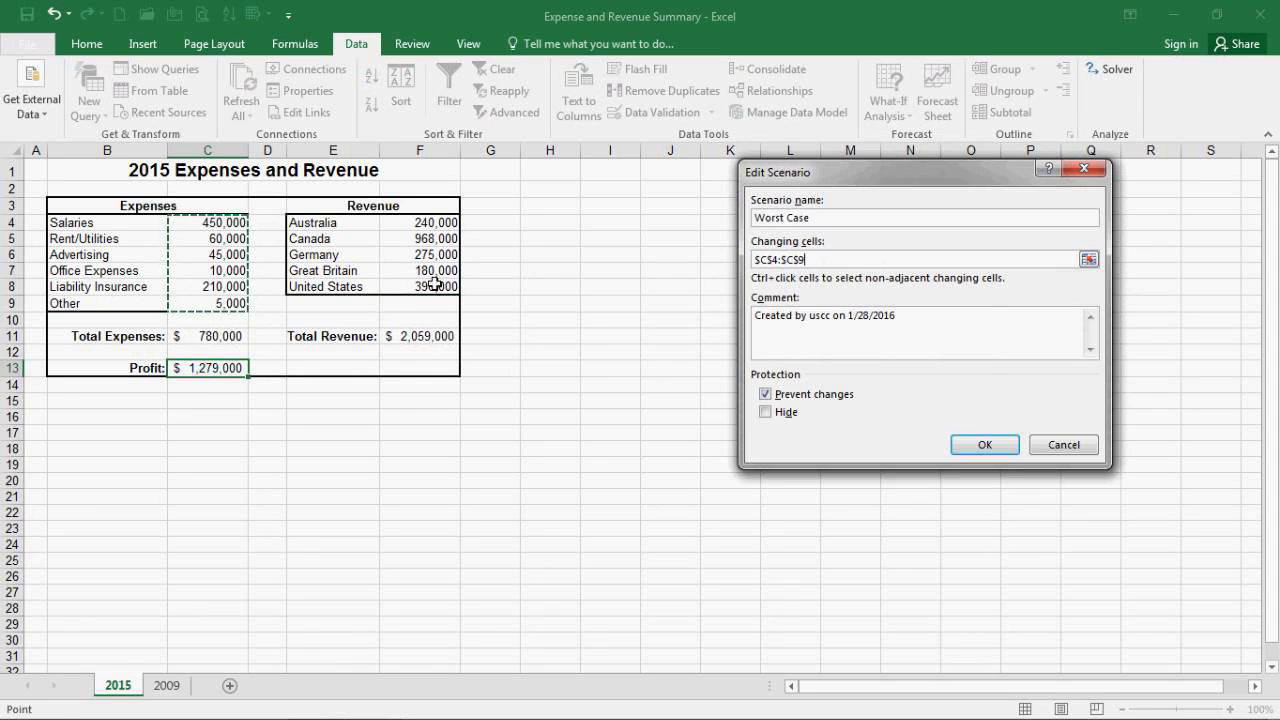
{"action": "left_click_drag", "start_coordinate": [452, 224], "coordinate": [446, 288]}
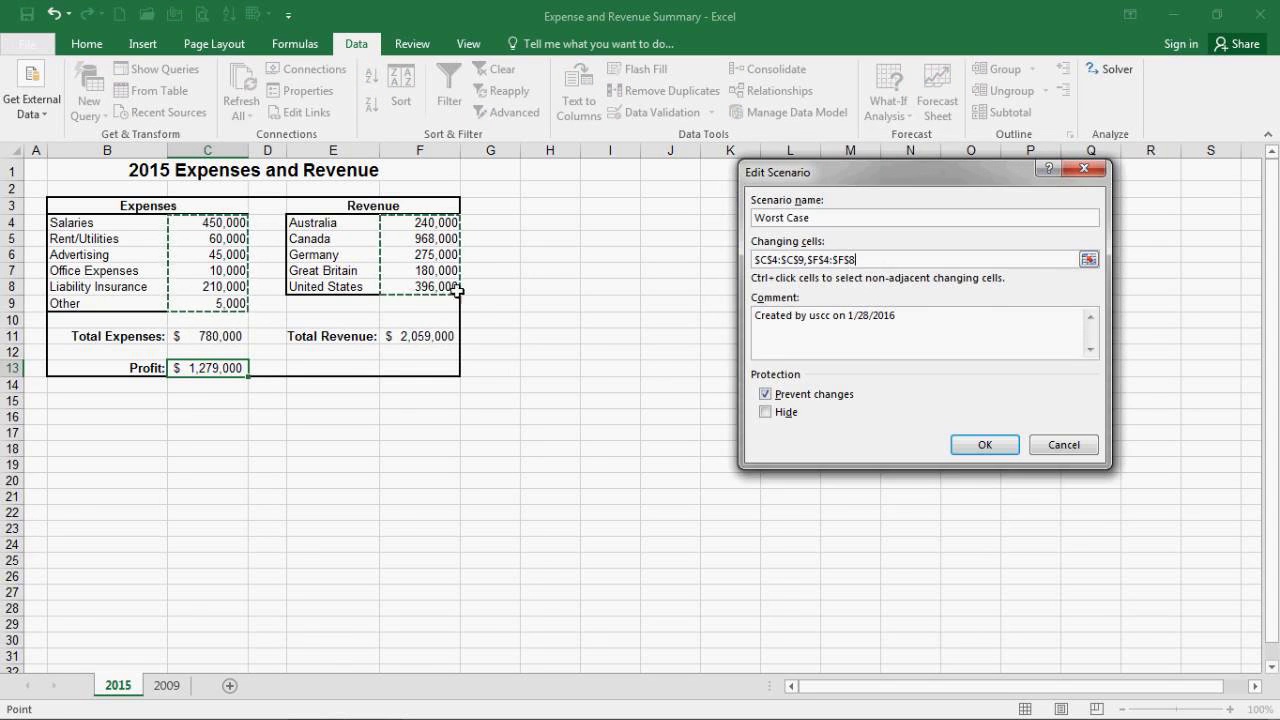
{"action": "left_click", "coordinate": [984, 445]}
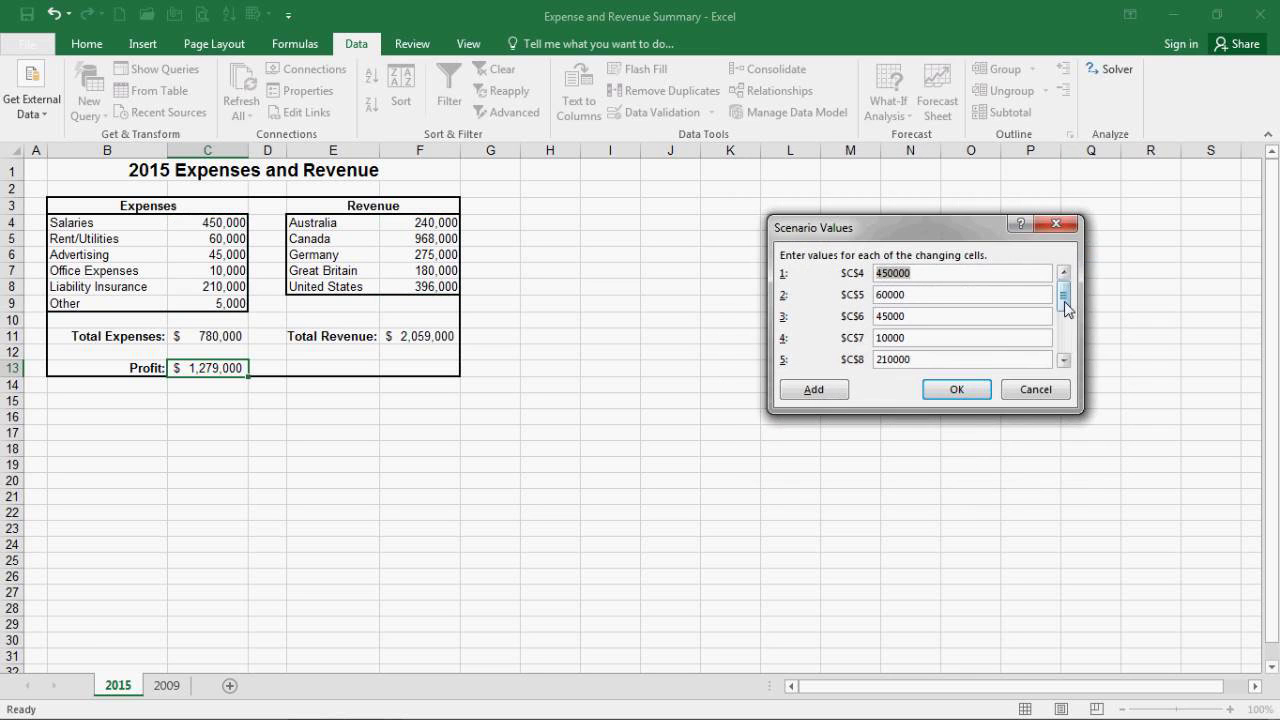
Set the Worst Case expense values to 499000 for C4, 70000 for C5, 15000 for C7 and 250000 for C8
{"action": "left_click_drag", "start_coordinate": [1064, 318], "coordinate": [1064, 280]}
{"action": "type", "text": "4"}
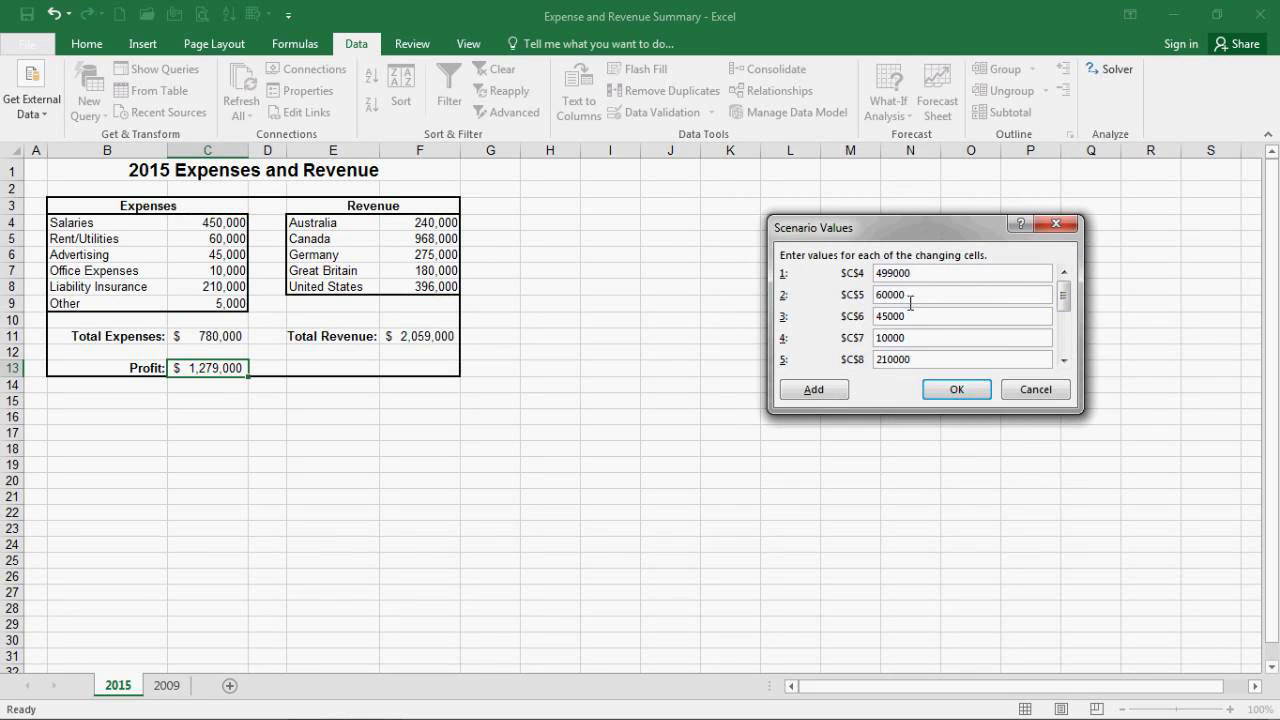
{"action": "left_click_drag", "start_coordinate": [911, 303], "coordinate": [866, 300]}
{"action": "type", "text": "70000"}
{"action": "left_click_drag", "start_coordinate": [925, 340], "coordinate": [868, 338]}
{"action": "type", "text": "15000"}
{"action": "left_click_drag", "start_coordinate": [928, 365], "coordinate": [875, 359]}
{"action": "type", "text": "2"}
Set the Worst Case revenue values to 1000000 for F5, 150000 for F7 and 300000 for F8, and save the scenario
{"action": "left_click_drag", "start_coordinate": [1064, 311], "coordinate": [1064, 340]}
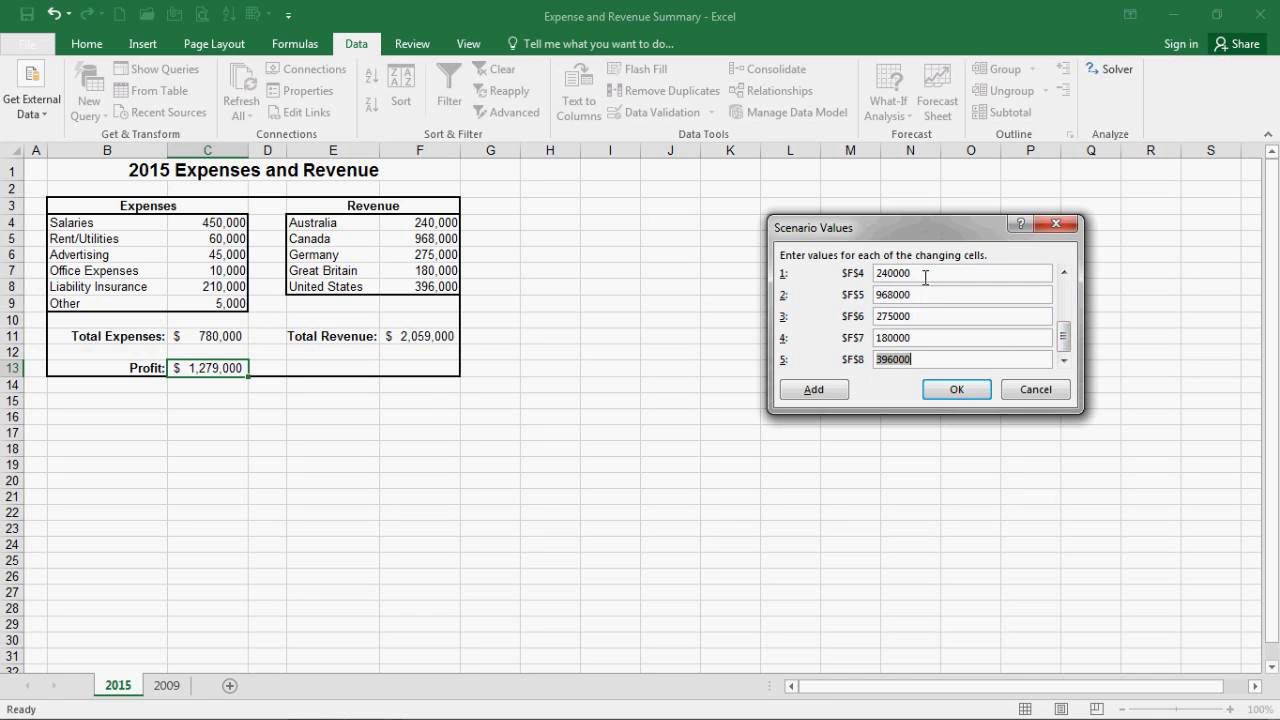
{"action": "left_click_drag", "start_coordinate": [920, 301], "coordinate": [892, 300]}
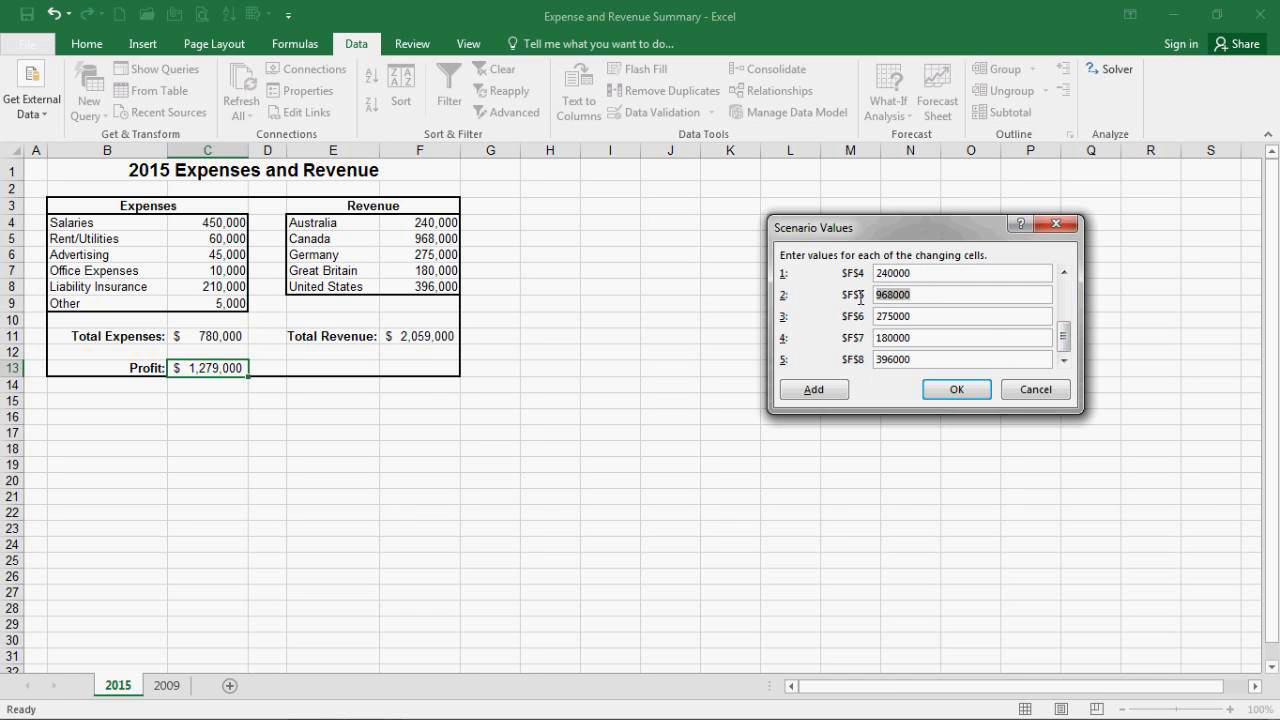
{"action": "type", "text": "1"}
{"action": "left_click_drag", "start_coordinate": [925, 343], "coordinate": [843, 336]}
{"action": "type", "text": "15"}
{"action": "left_click_drag", "start_coordinate": [929, 365], "coordinate": [824, 357]}
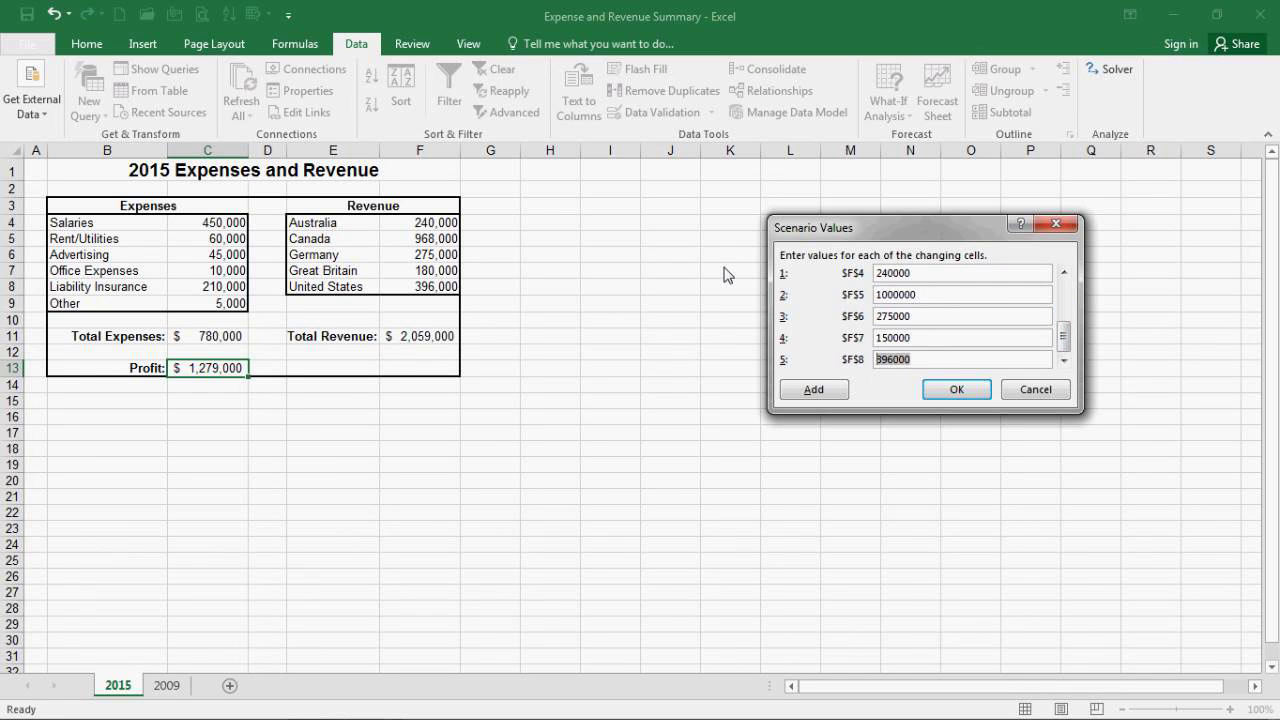
{"action": "type", "text": "300000"}
{"action": "left_click", "coordinate": [966, 392]}
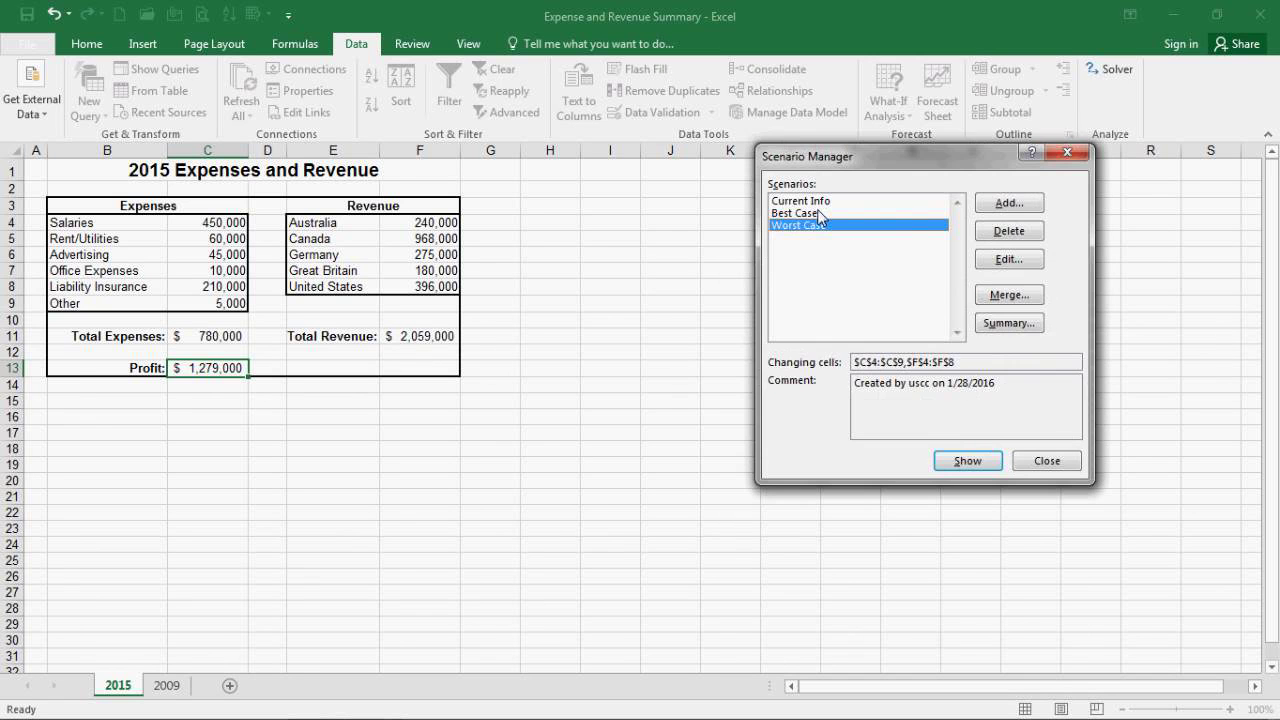
Show the Worst Case, Best Case and Current Info scenarios in turn to compare their effect on profit
{"action": "left_click", "coordinate": [970, 462]}
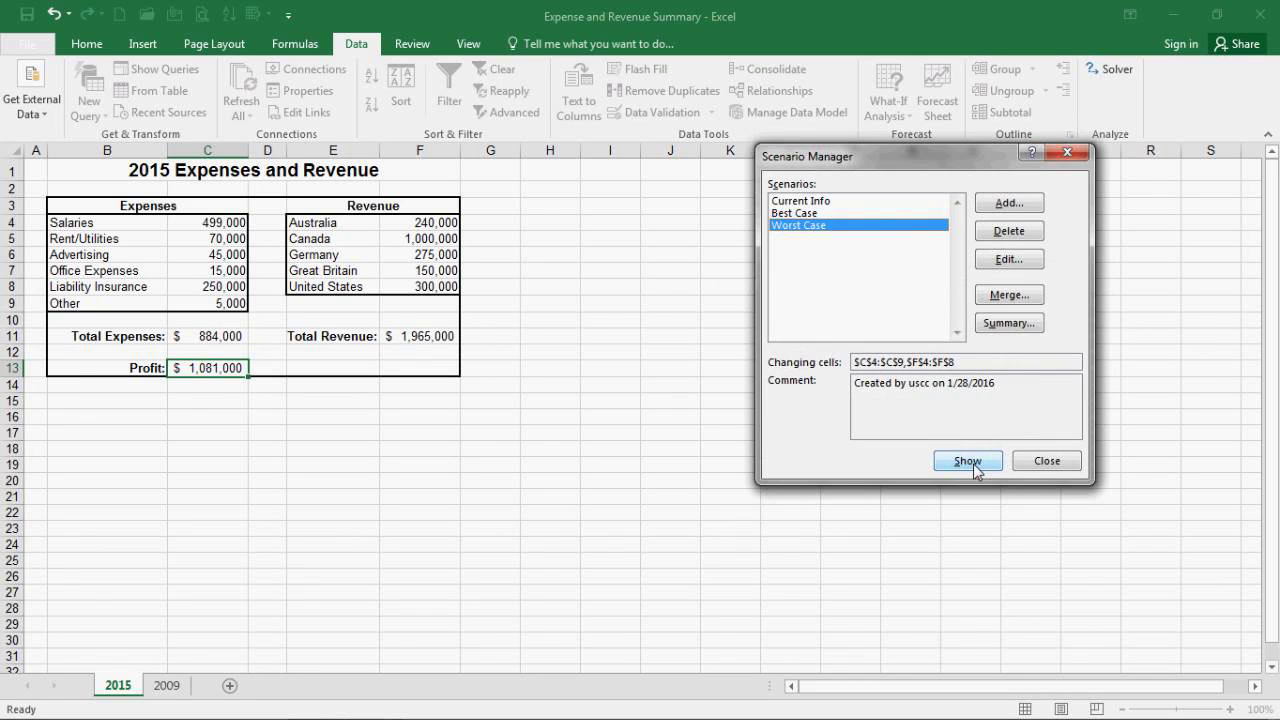
{"action": "double_click", "coordinate": [798, 214]}
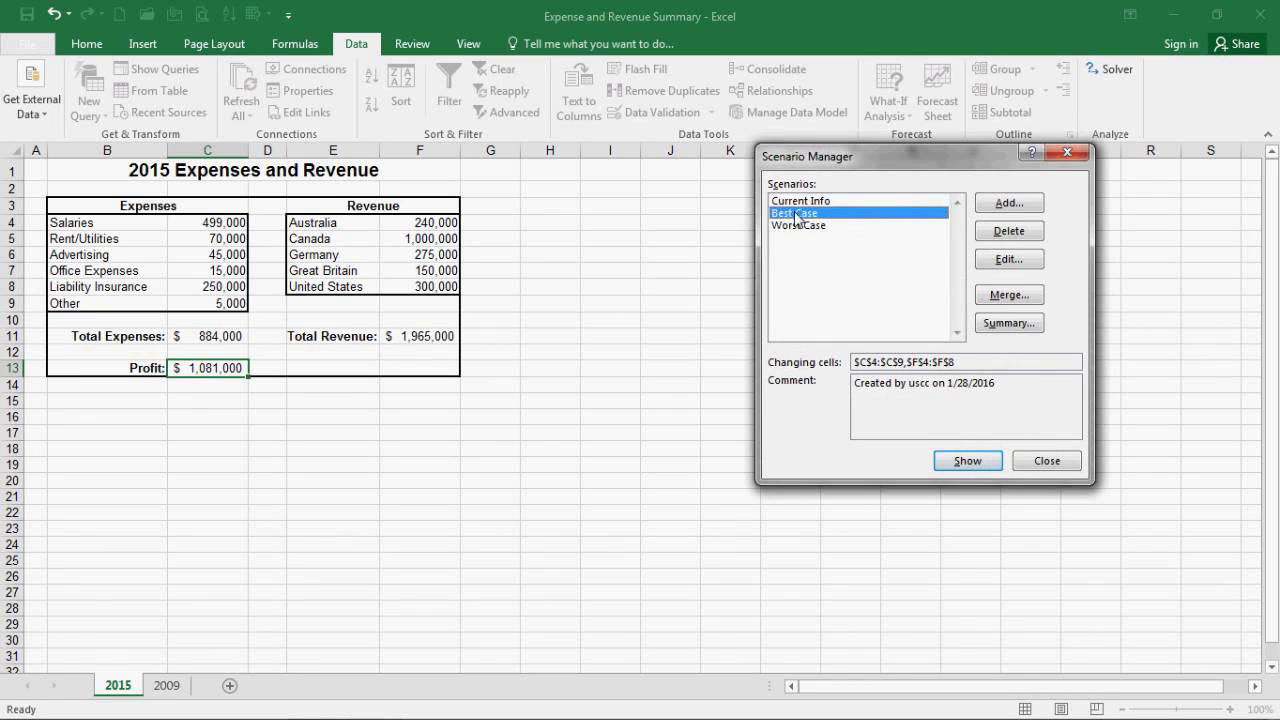
{"action": "double_click", "coordinate": [797, 202]}
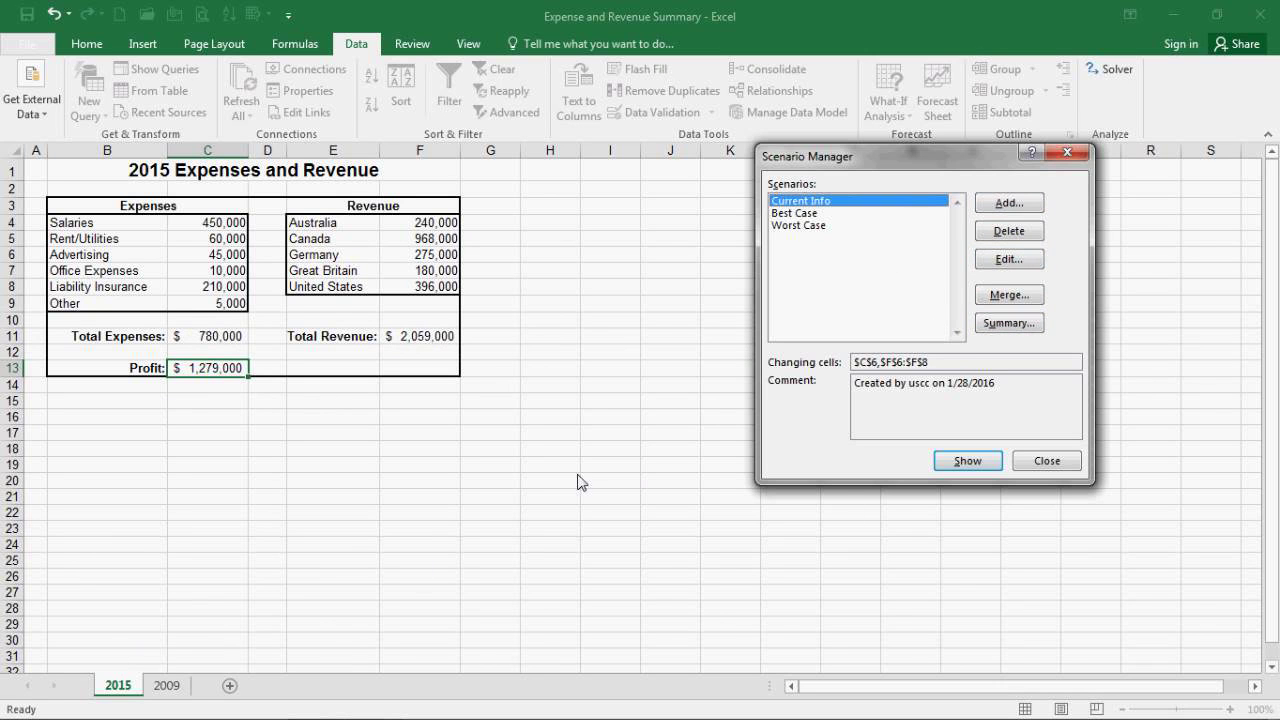
Create a scenario summary report with C13, C11 and F11 as the result cells
{"action": "left_click", "coordinate": [1018, 330]}
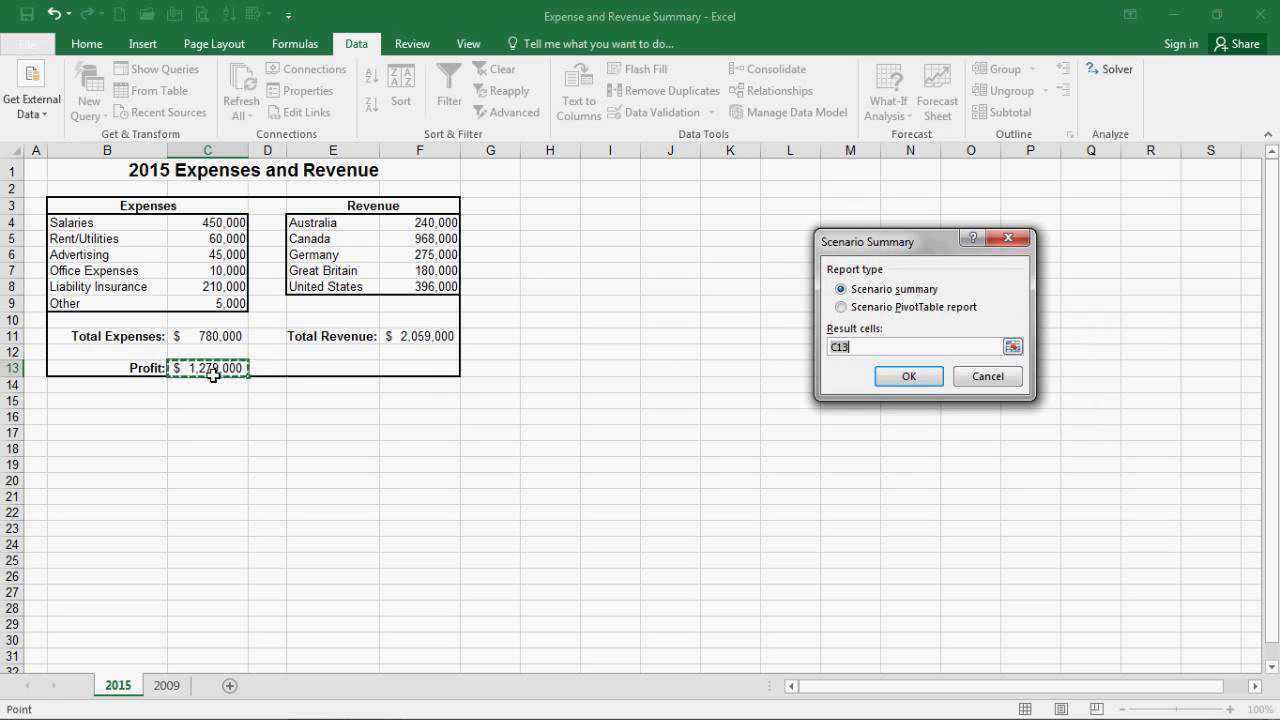
{"action": "left_click", "coordinate": [216, 336], "text": "ctrl"}
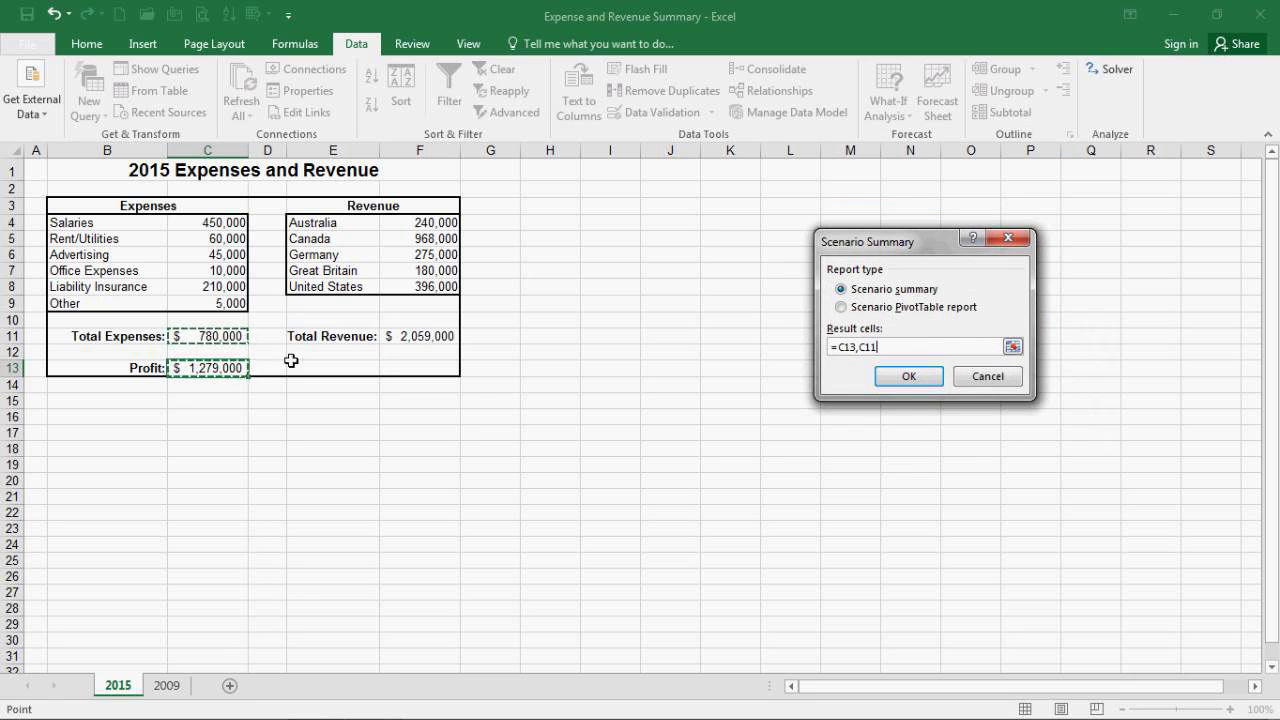
{"action": "left_click", "coordinate": [424, 340], "text": "ctrl"}
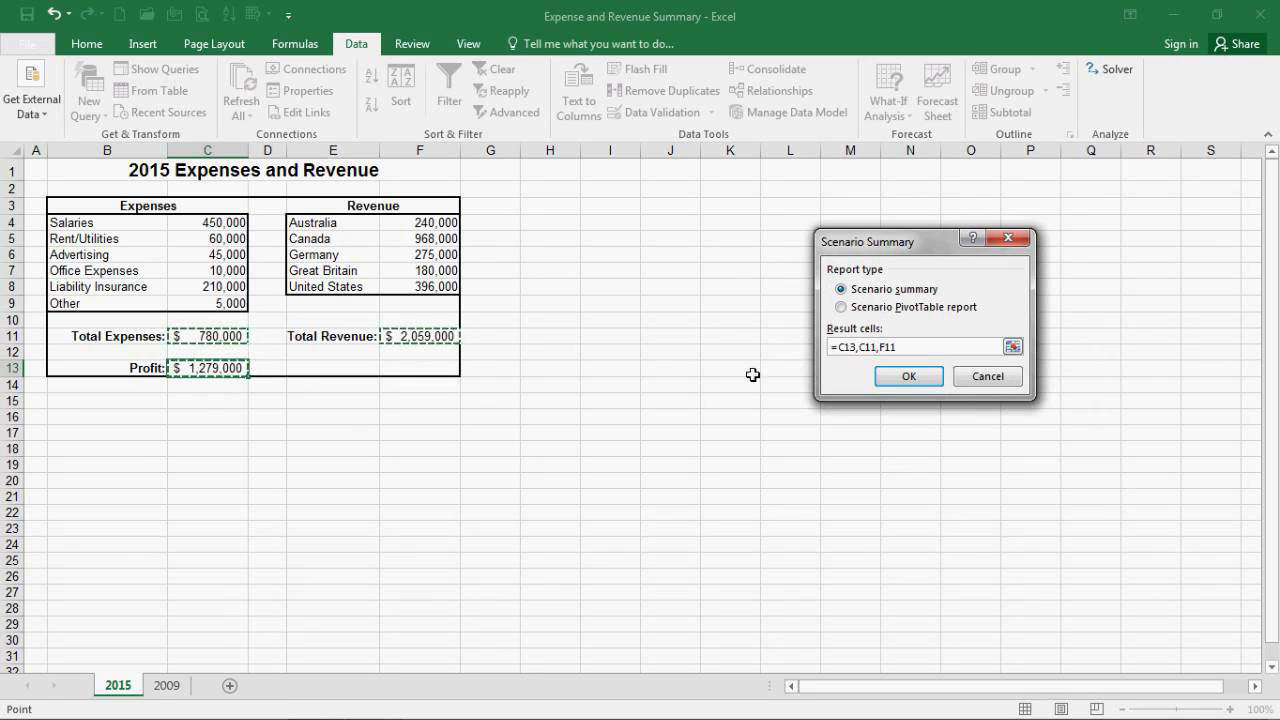
{"action": "left_click", "coordinate": [903, 379]}
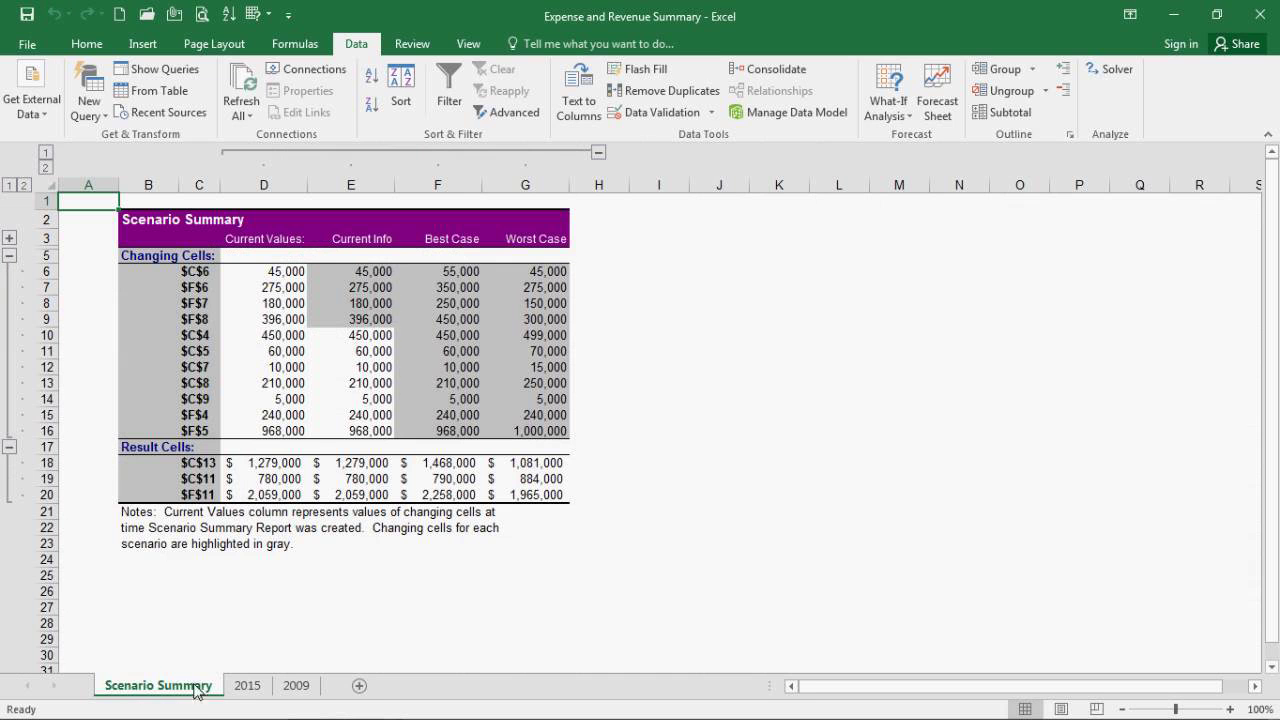
Compare the report's cell references with the 2015 sheet, and delete the Scenario Summary sheet
{"action": "left_click", "coordinate": [247, 686]}
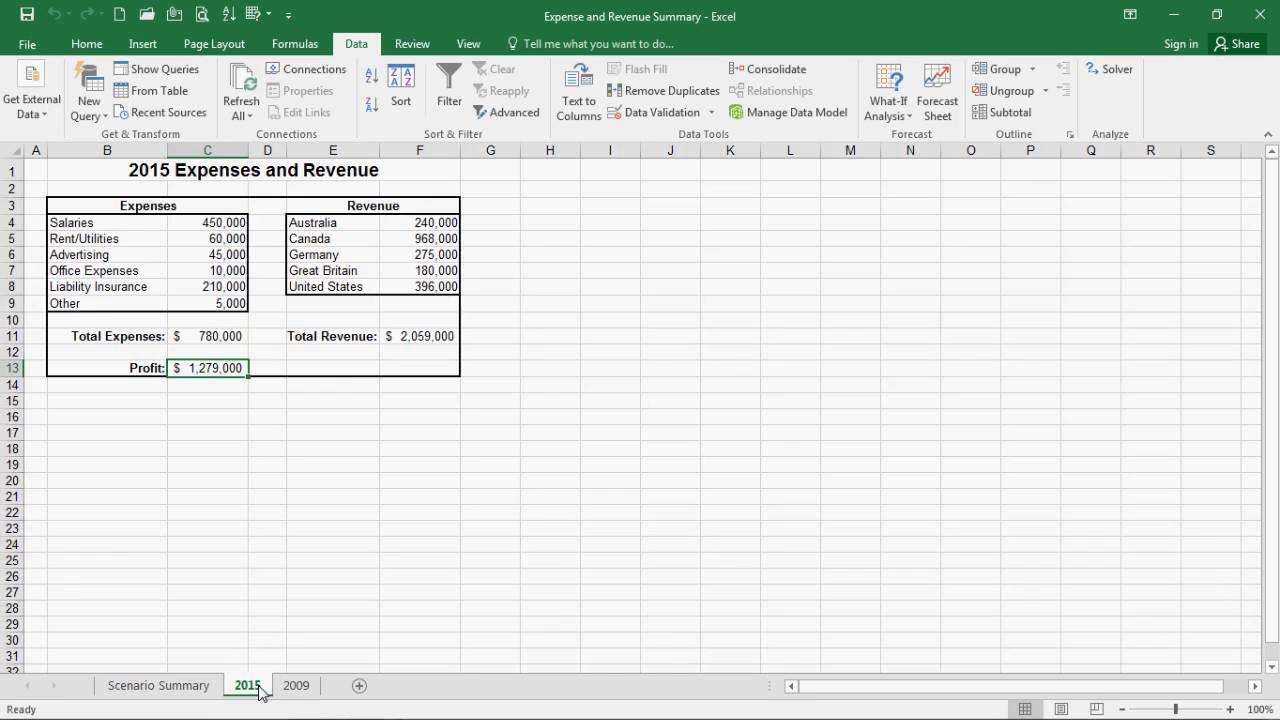
{"action": "left_click", "coordinate": [170, 686]}
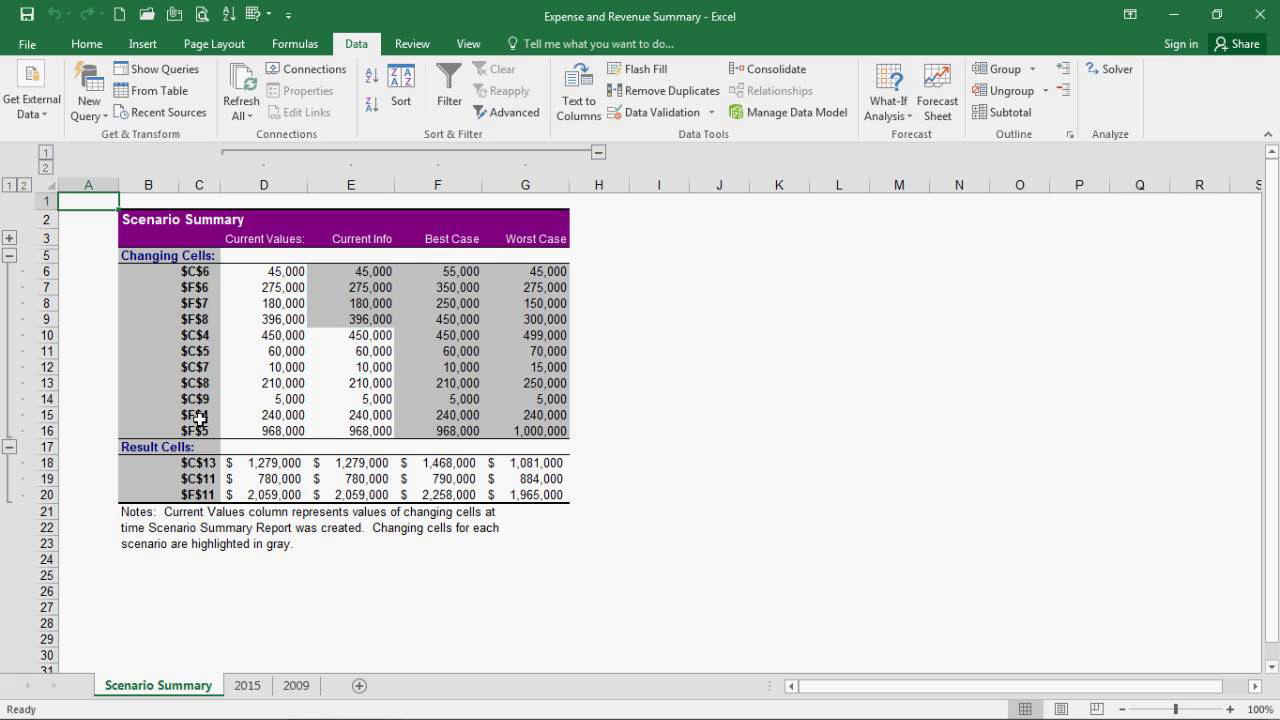
{"action": "right_click", "coordinate": [175, 692]}
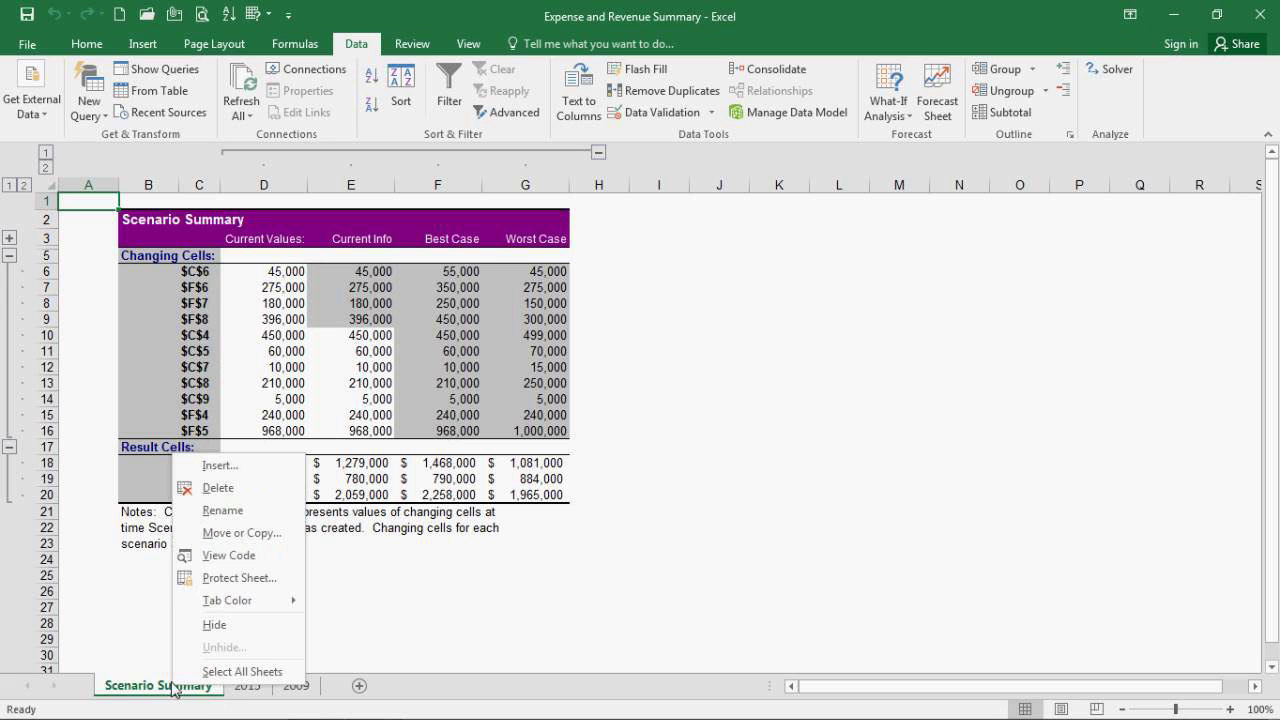
{"action": "left_click", "coordinate": [222, 488]}
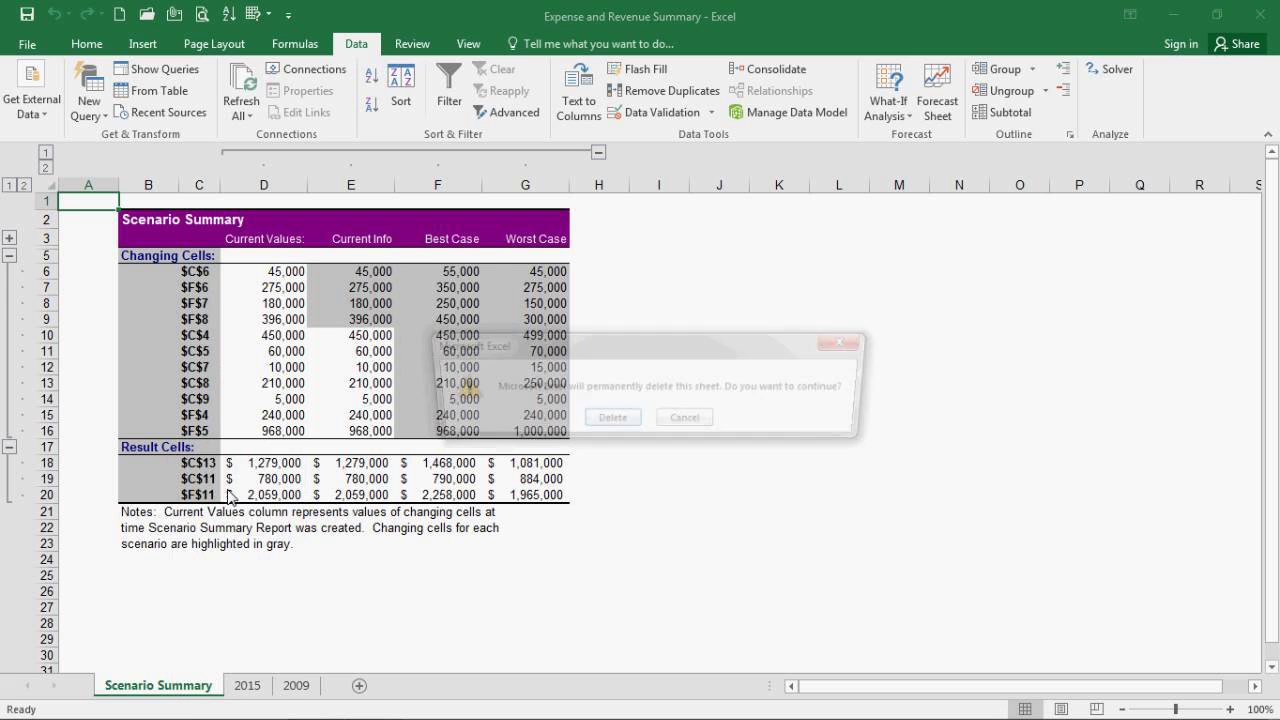
{"action": "left_click", "coordinate": [620, 419]}
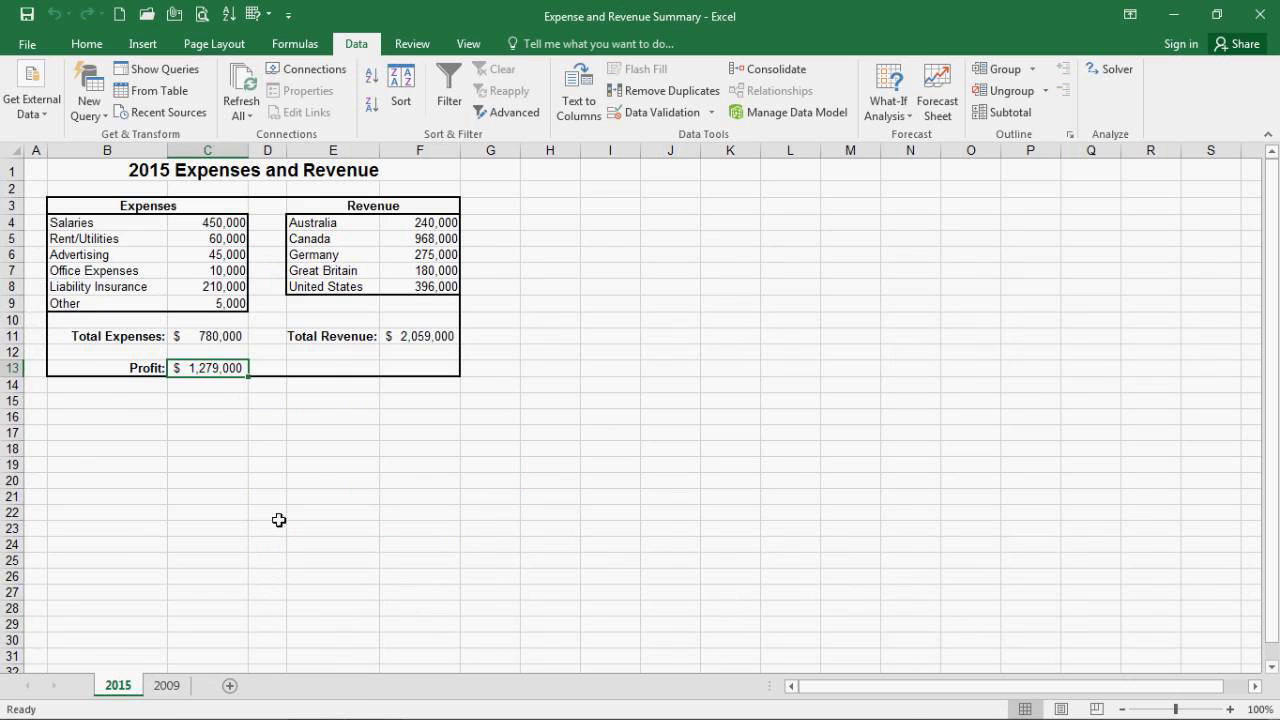
Create cell names from the left-column labels for B4:C9, E4:F8, B11:C11, E11:F11 and B13:C13
{"action": "left_click_drag", "start_coordinate": [85, 227], "coordinate": [215, 309]}
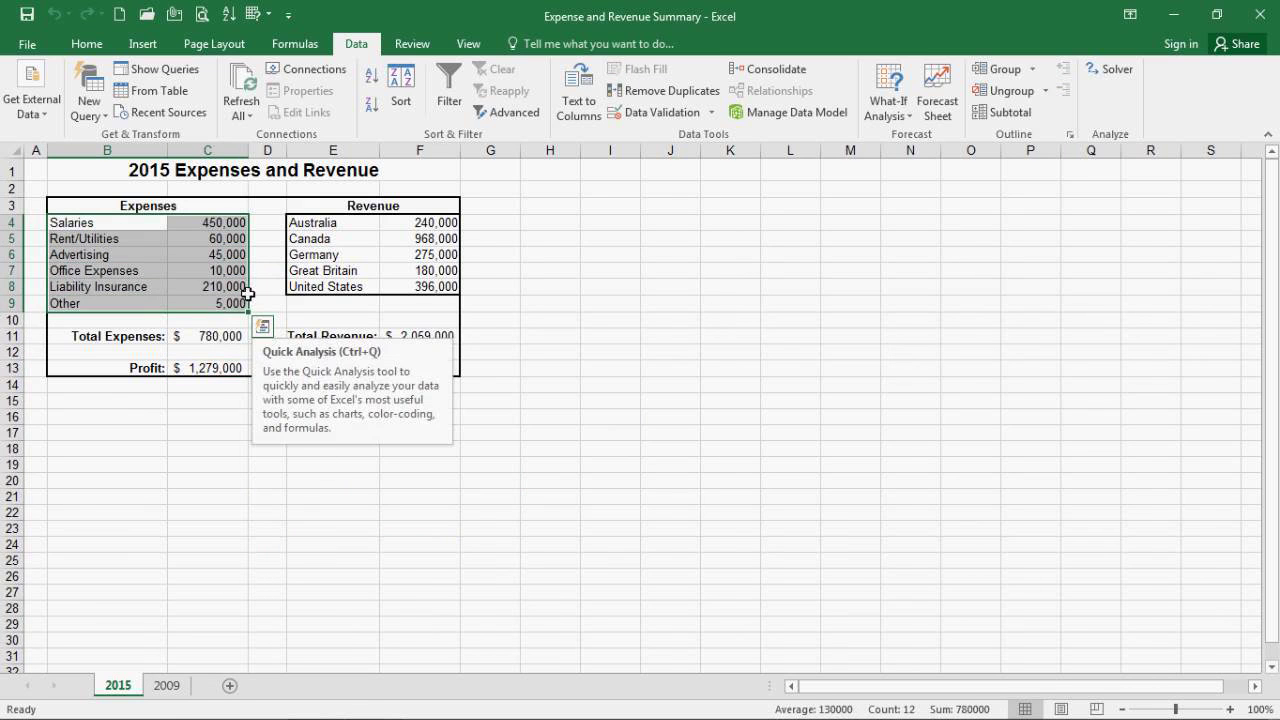
{"action": "left_click_drag", "start_coordinate": [333, 223], "coordinate": [428, 286], "text": "ctrl"}
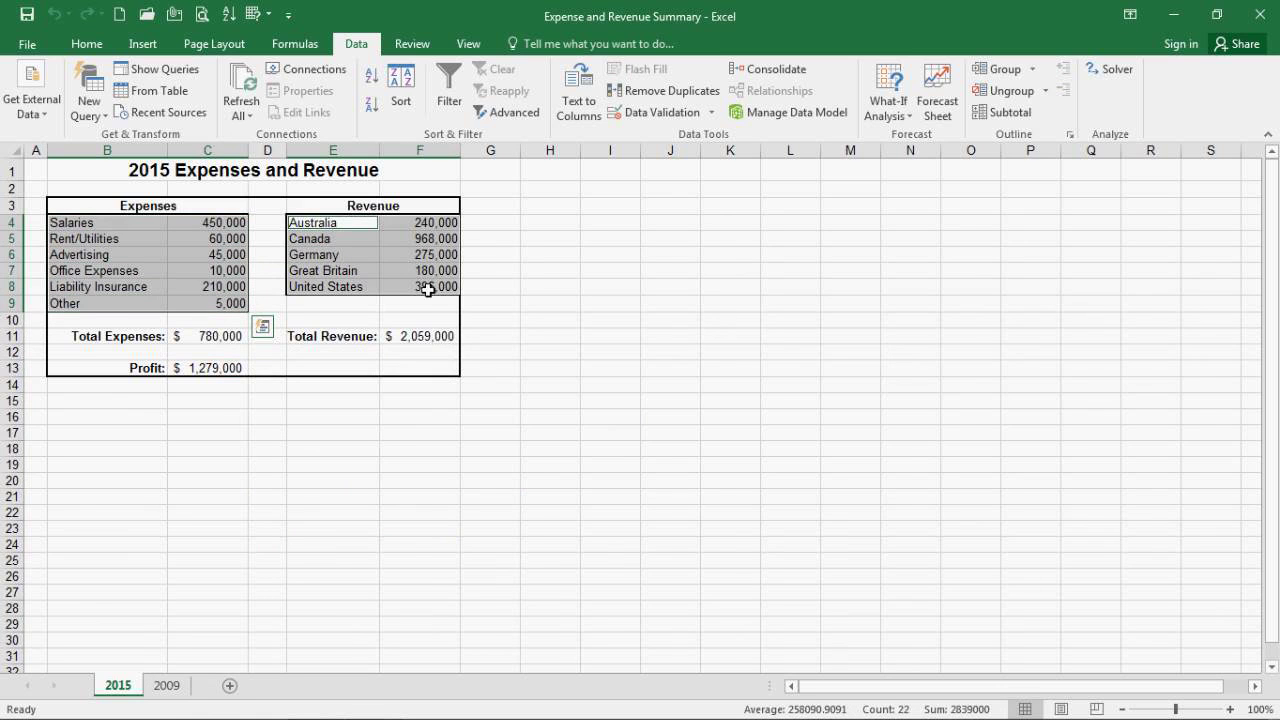
{"action": "left_click_drag", "start_coordinate": [120, 340], "coordinate": [179, 340], "text": "ctrl"}
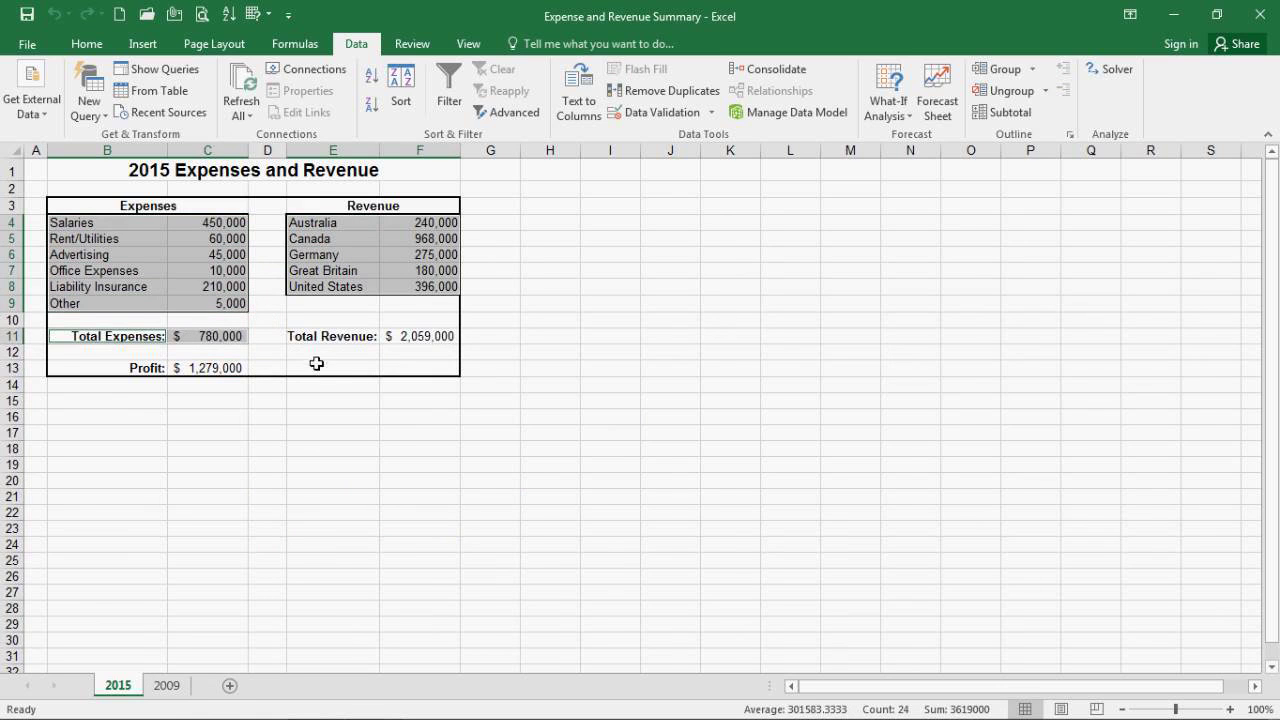
{"action": "left_click_drag", "start_coordinate": [331, 338], "coordinate": [408, 343], "text": "ctrl"}
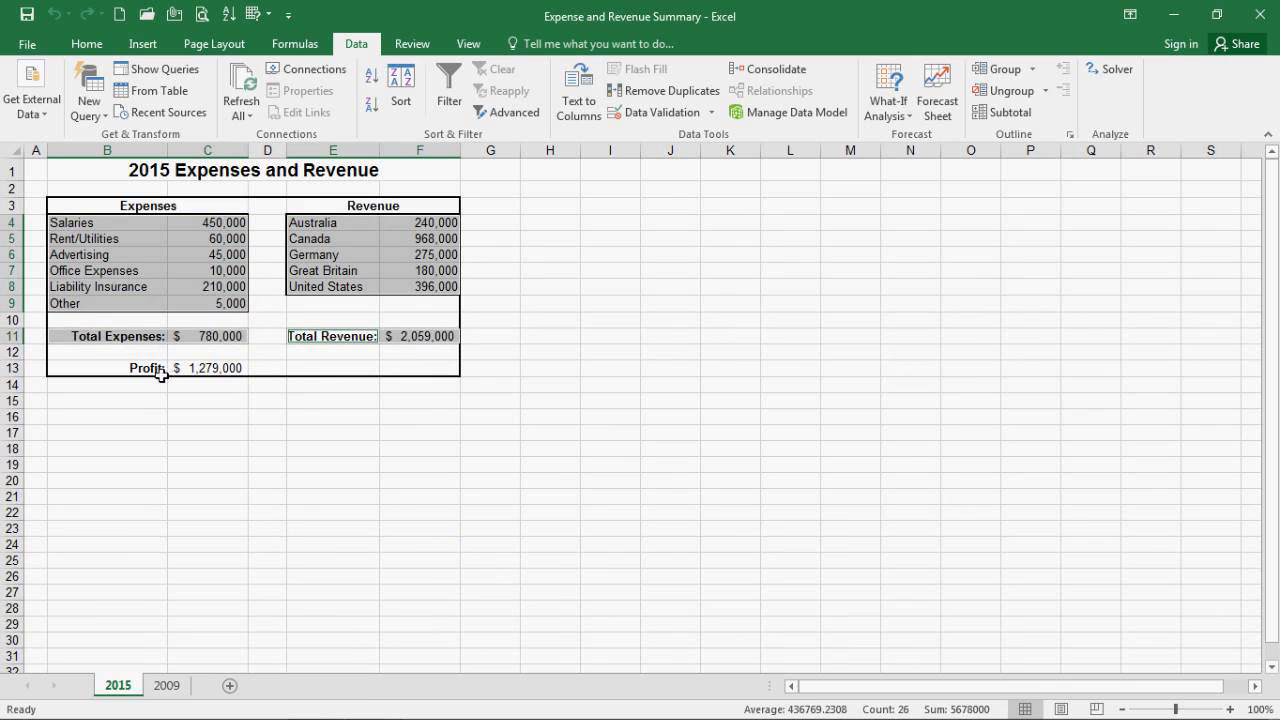
{"action": "left_click_drag", "start_coordinate": [157, 370], "coordinate": [196, 370], "text": "ctrl"}
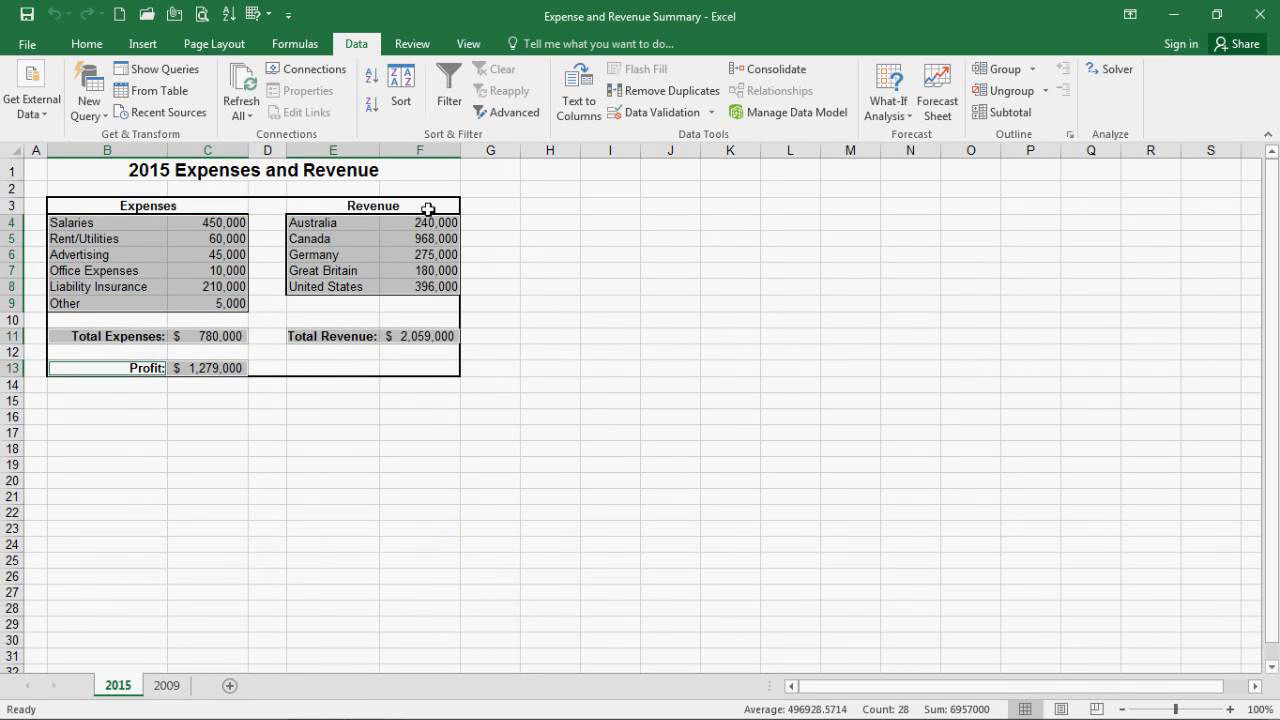
{"action": "left_click", "coordinate": [298, 50]}
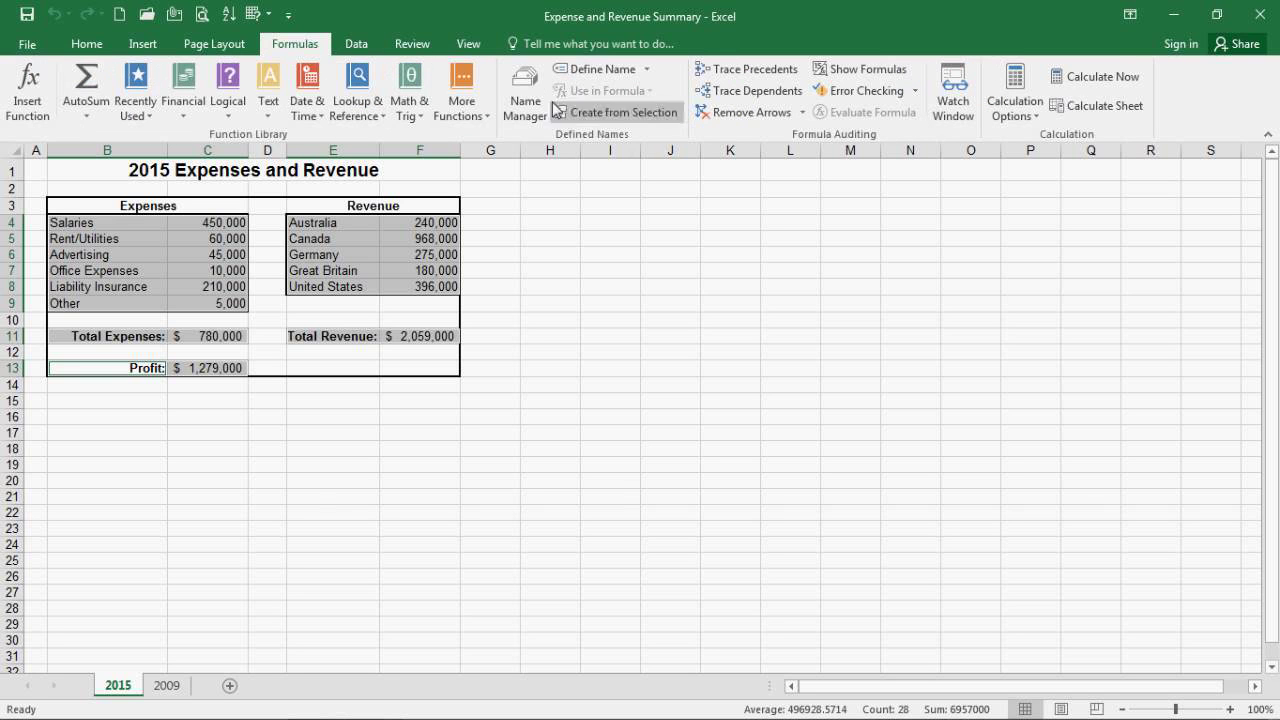
{"action": "left_click", "coordinate": [657, 115]}
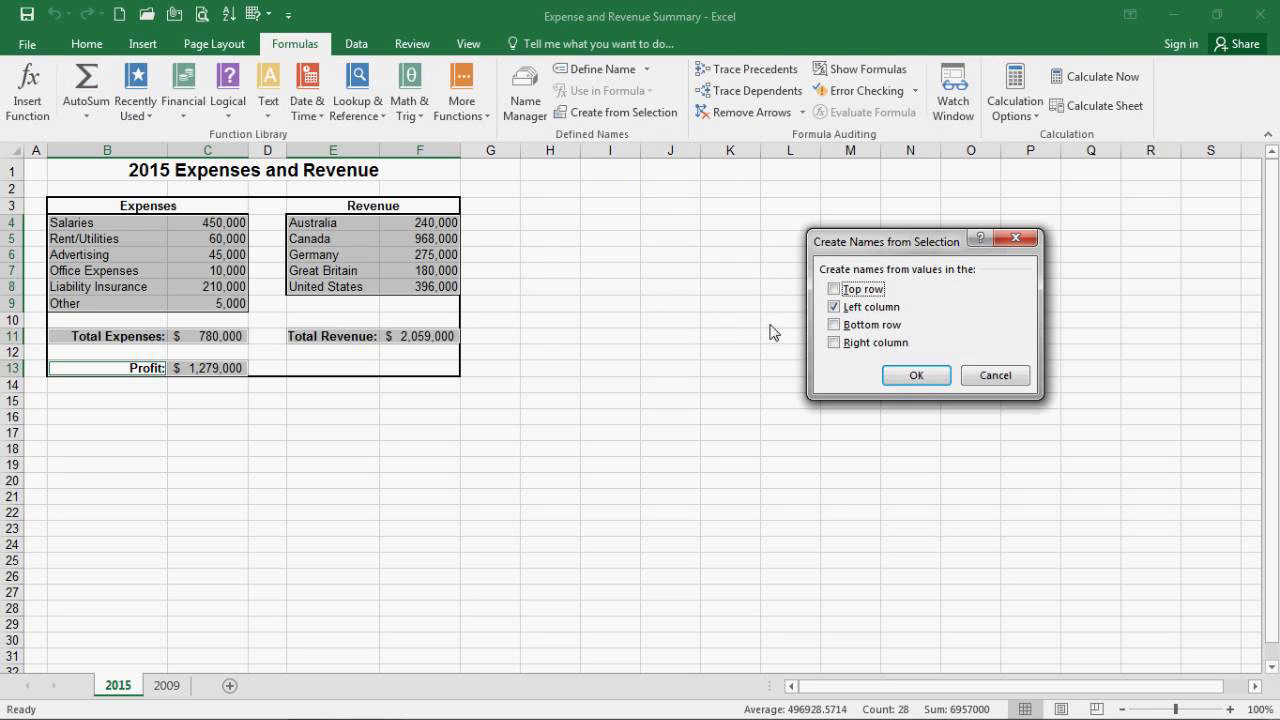
{"action": "left_click", "coordinate": [919, 376]}
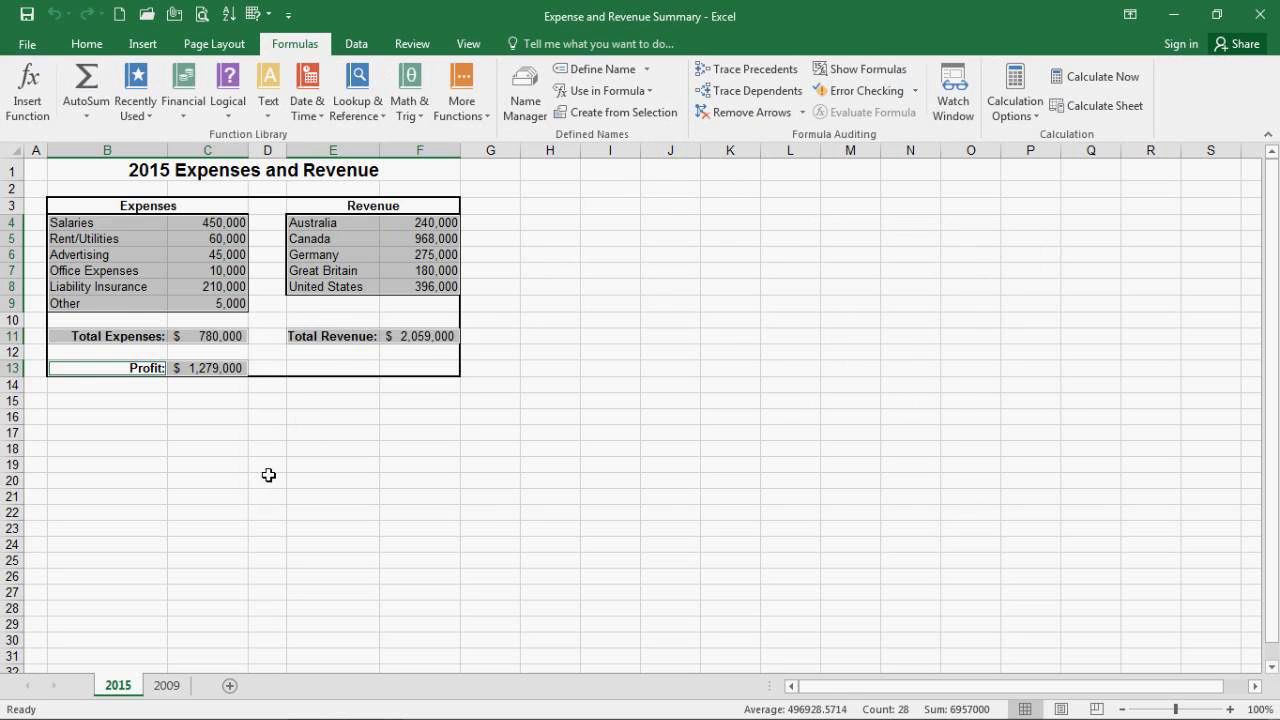
{"action": "left_click", "coordinate": [265, 466]}
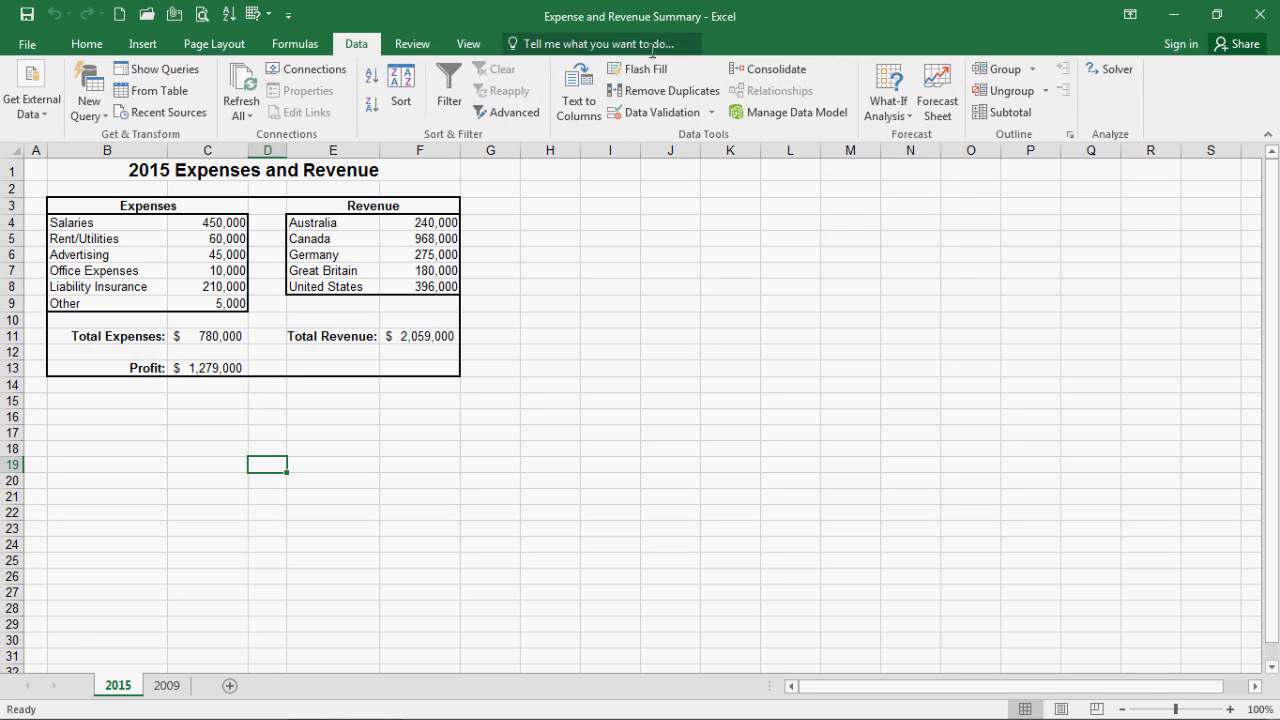
Generate a new scenario summary report using the named cells, keeping C13, C11 and F11 as result cells
{"action": "left_click", "coordinate": [271, 15]}
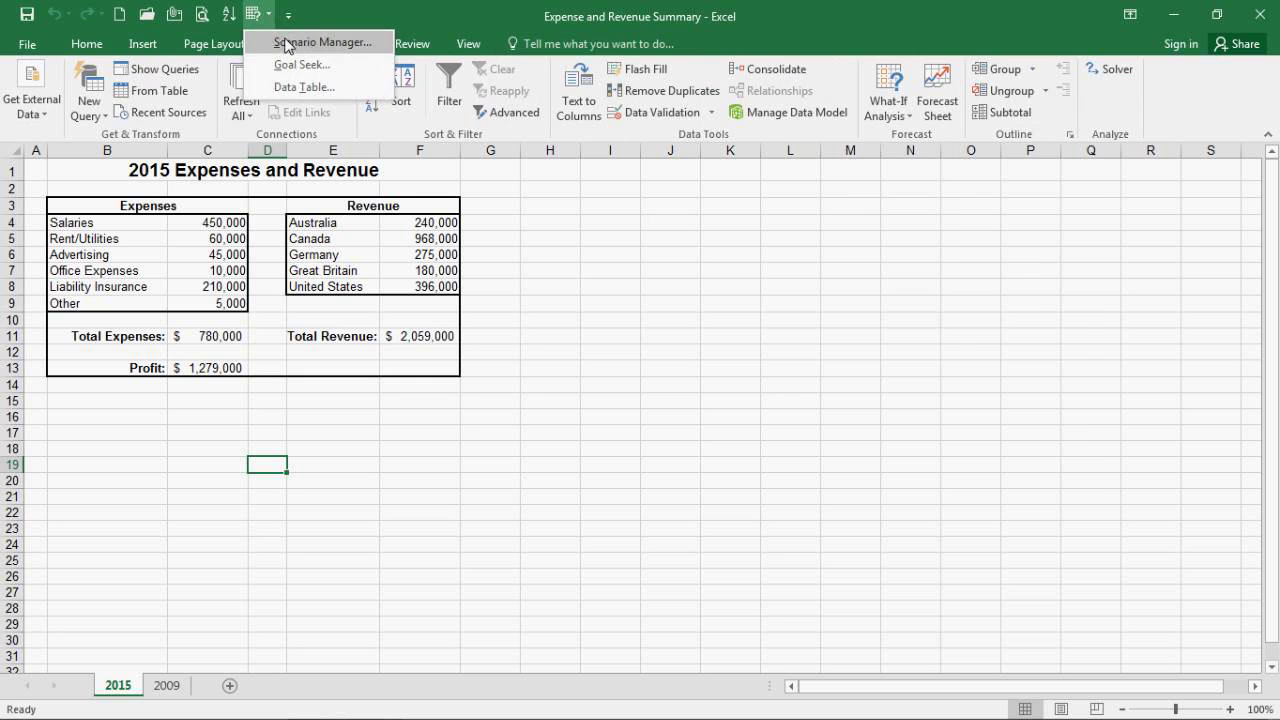
{"action": "left_click", "coordinate": [287, 44]}
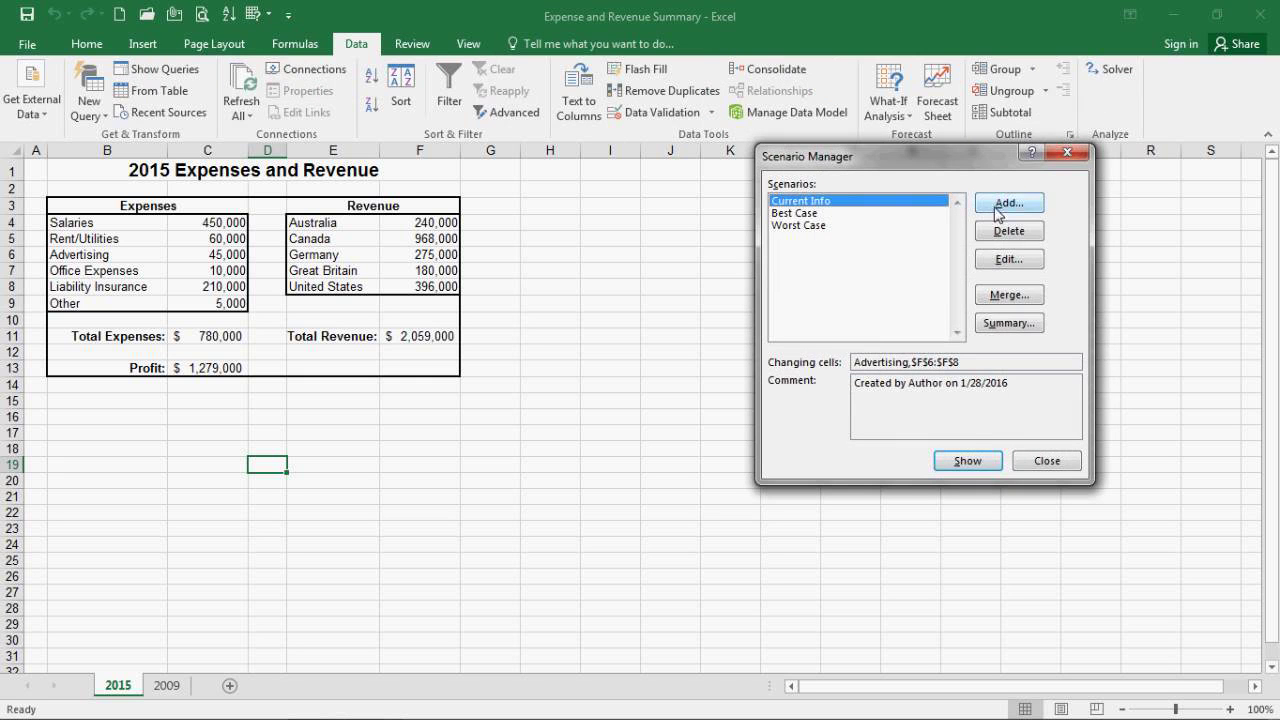
{"action": "left_click", "coordinate": [1010, 323]}
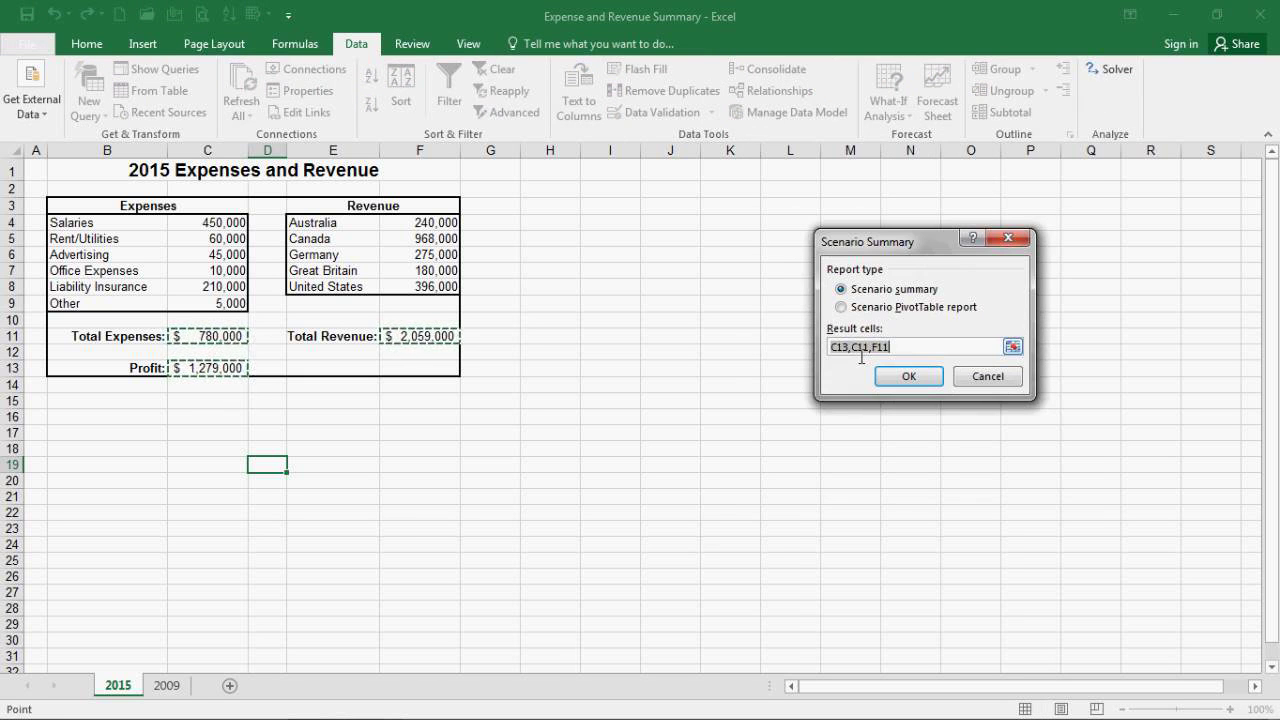
{"action": "left_click", "coordinate": [887, 374]}
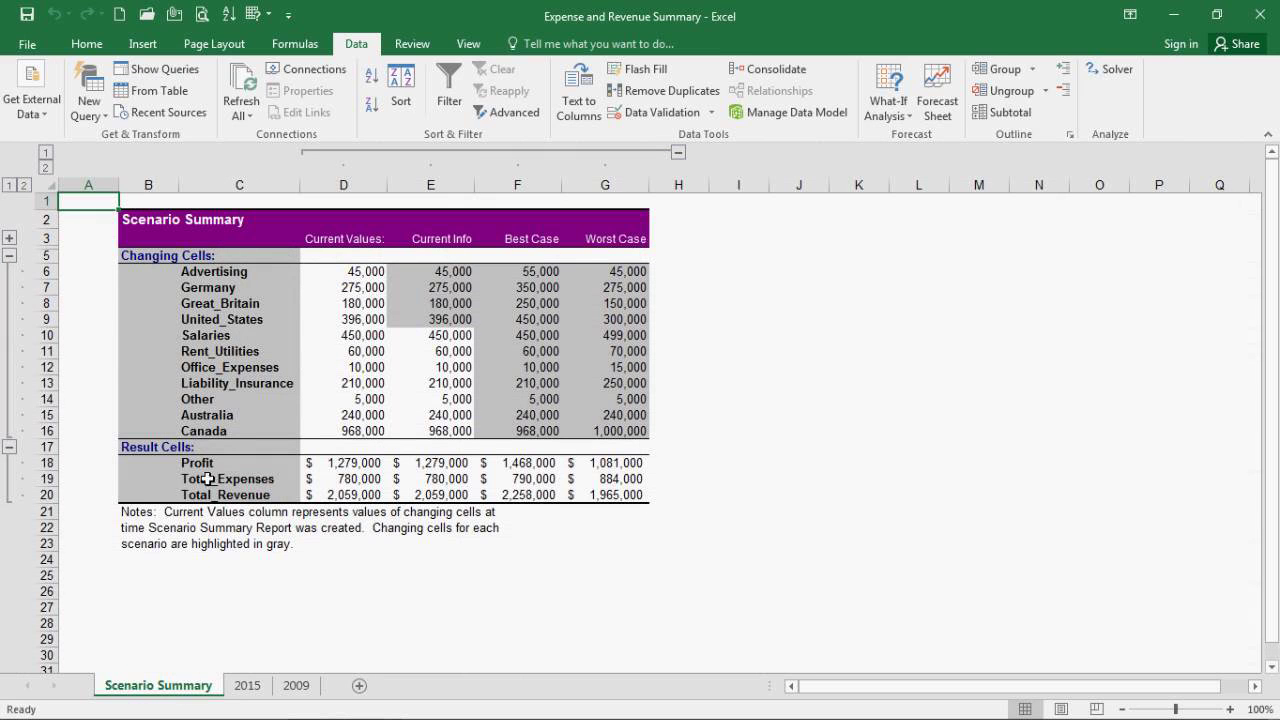
Review the report's named row labels, then expand the scenario comments row and collapse the Changing Cells group
{"action": "left_click", "coordinate": [268, 310]}
{"action": "left_click", "coordinate": [250, 369]}
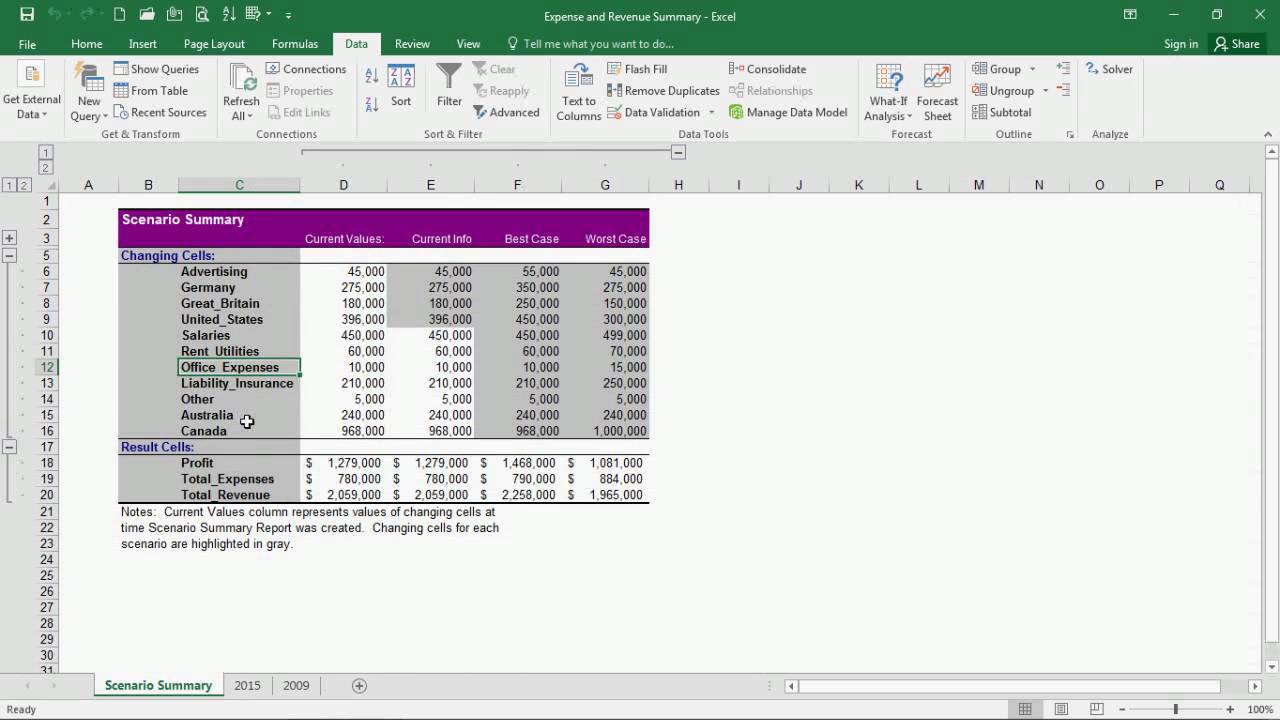
{"action": "left_click", "coordinate": [239, 432]}
{"action": "left_click", "coordinate": [236, 479]}
{"action": "left_click", "coordinate": [236, 511]}
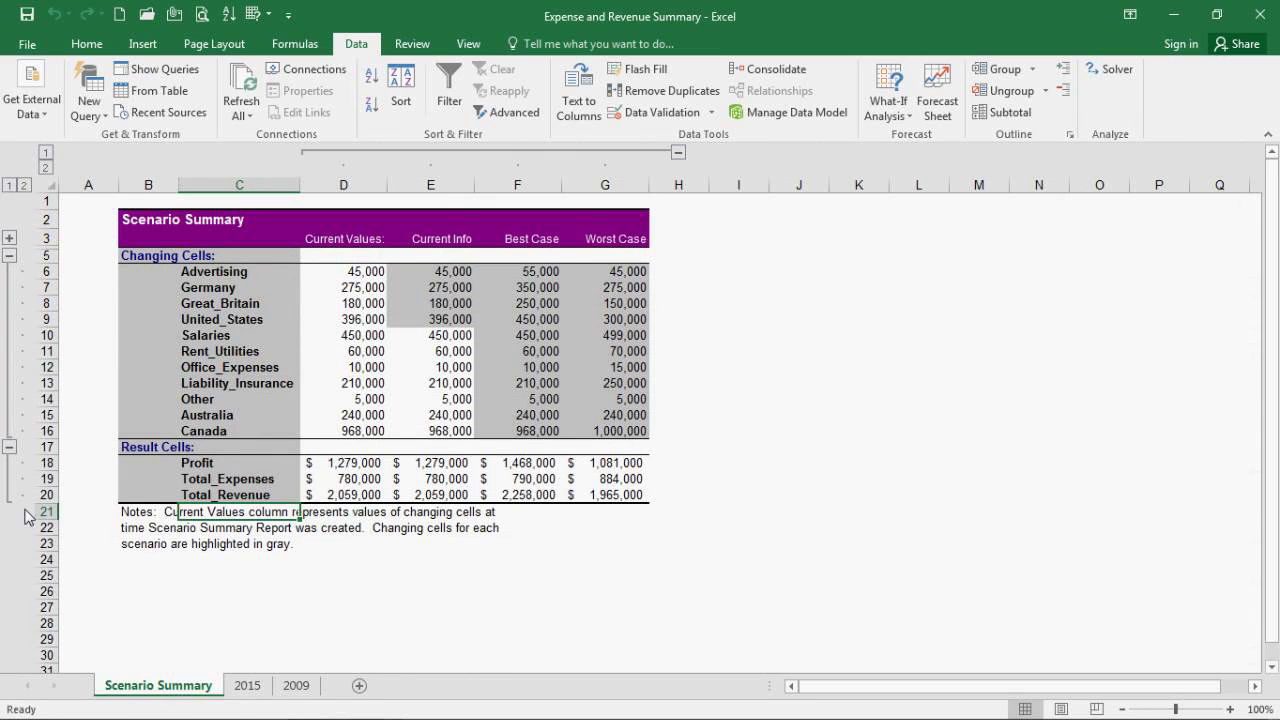
{"action": "left_click", "coordinate": [9, 238]}
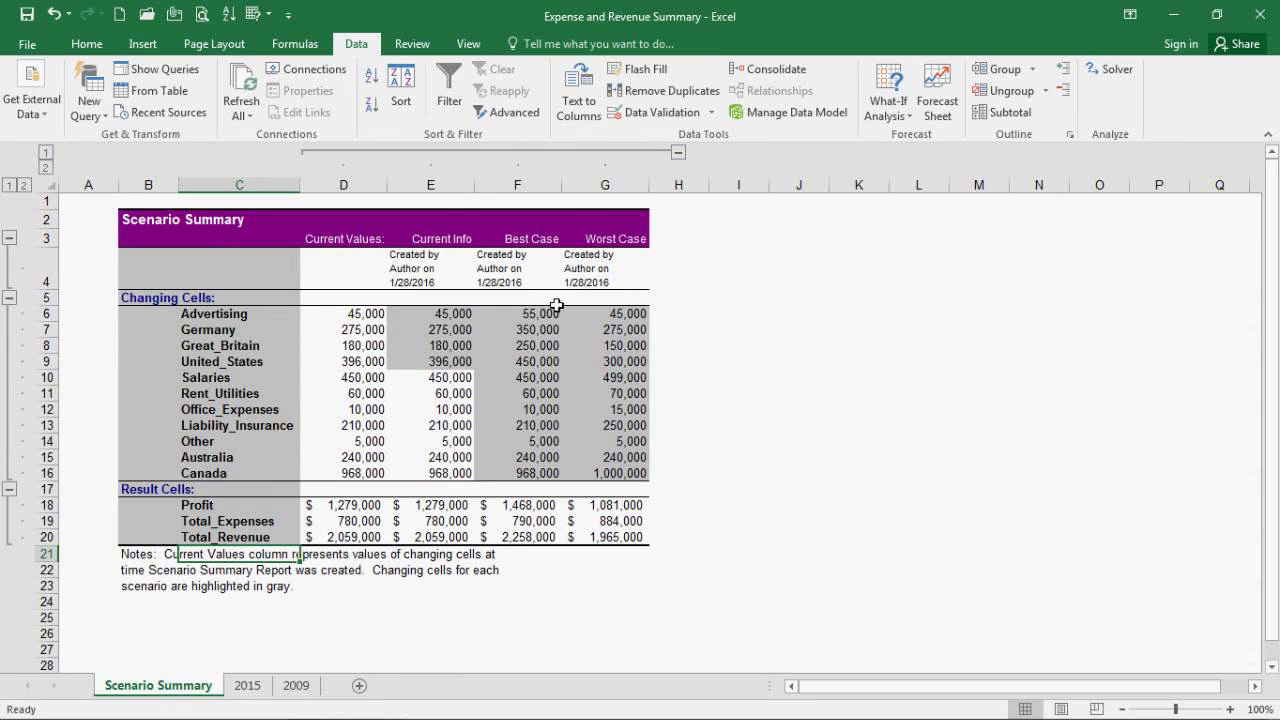
{"action": "left_click", "coordinate": [9, 298]}
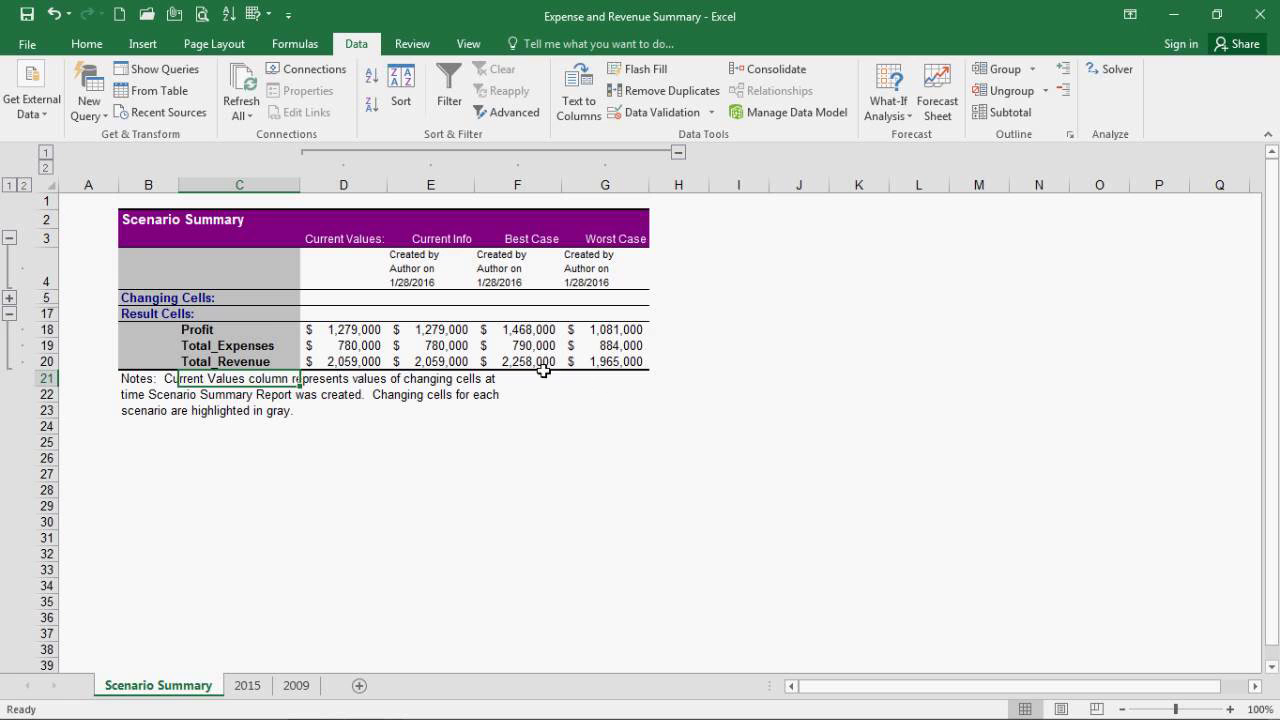
Return to the 2015 sheet and add the Scenario command from All Commands to the Quick Access Toolbar
{"action": "left_click", "coordinate": [247, 686]}
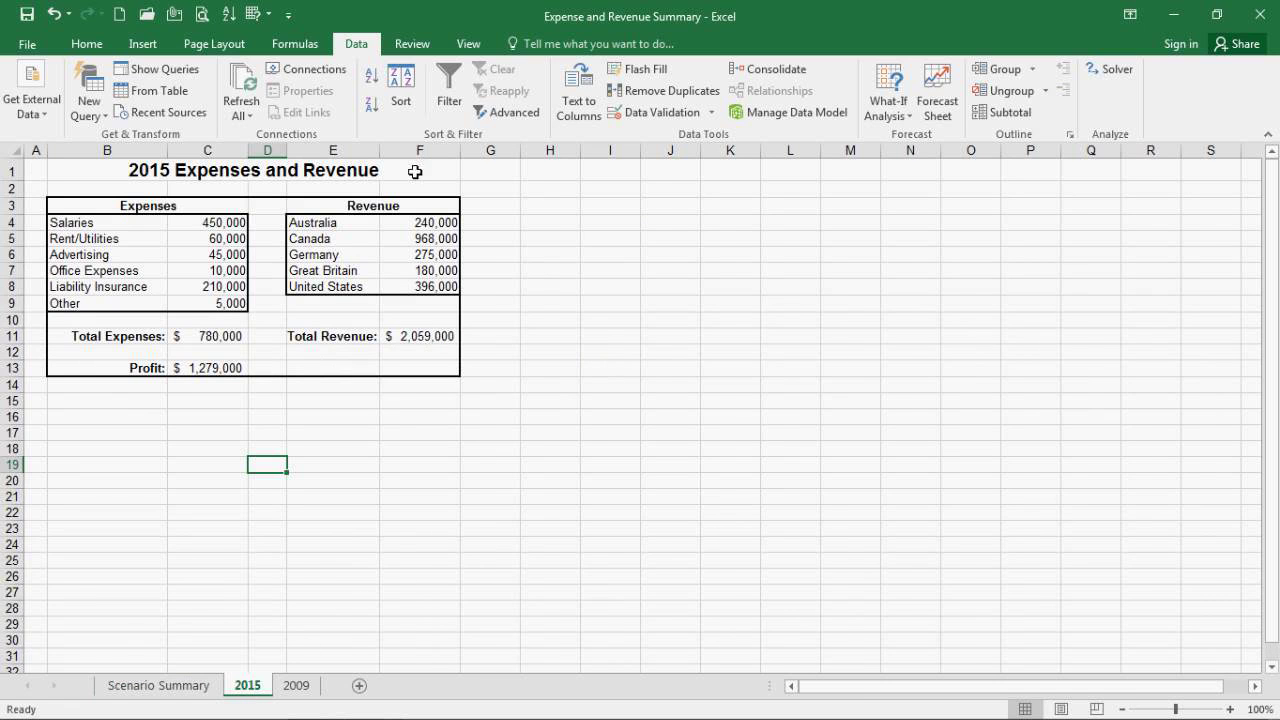
{"action": "left_click", "coordinate": [288, 16]}
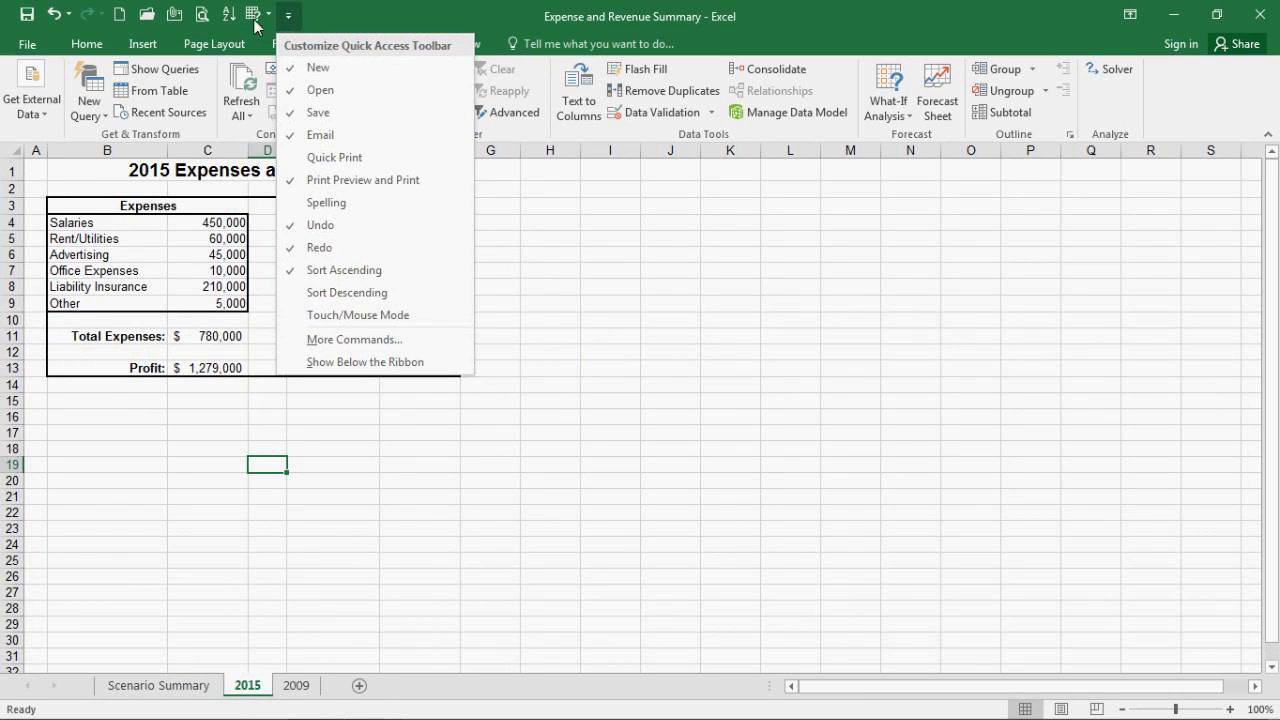
{"action": "left_click", "coordinate": [358, 340]}
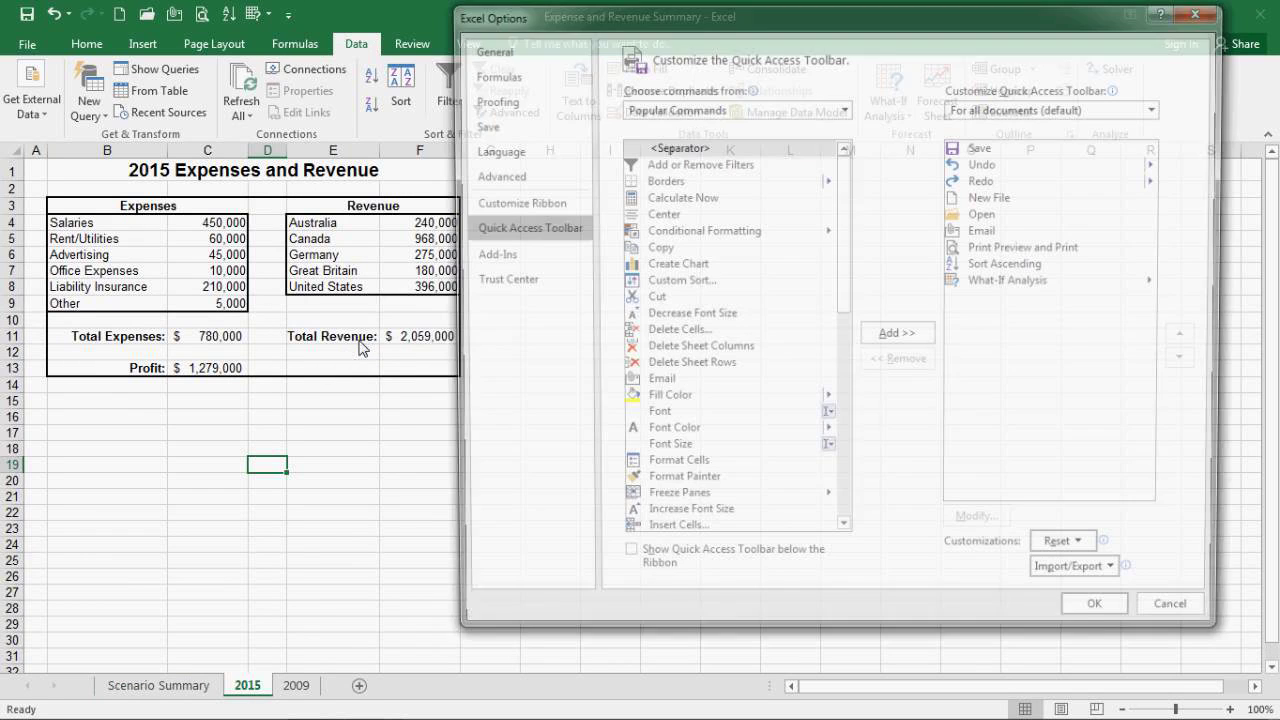
{"action": "scroll", "coordinate": [711, 163], "scroll_direction": "down", "scroll_amount": 9}
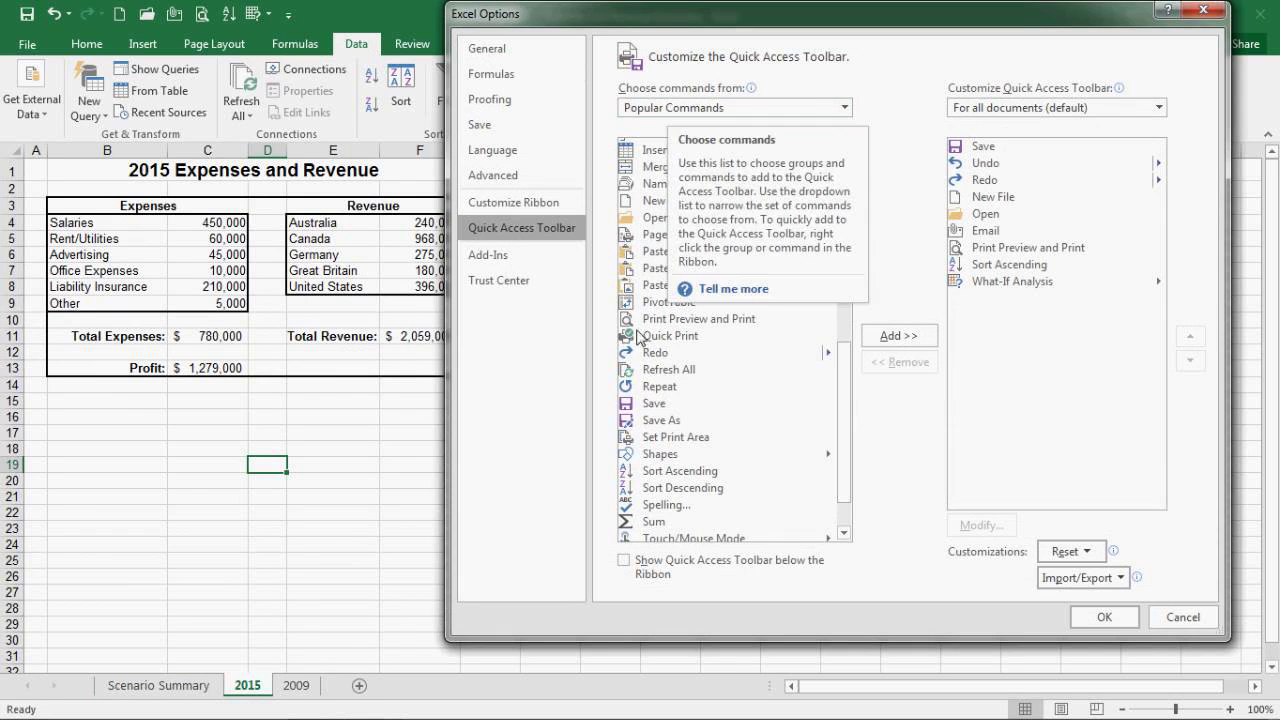
{"action": "left_click", "coordinate": [844, 108]}
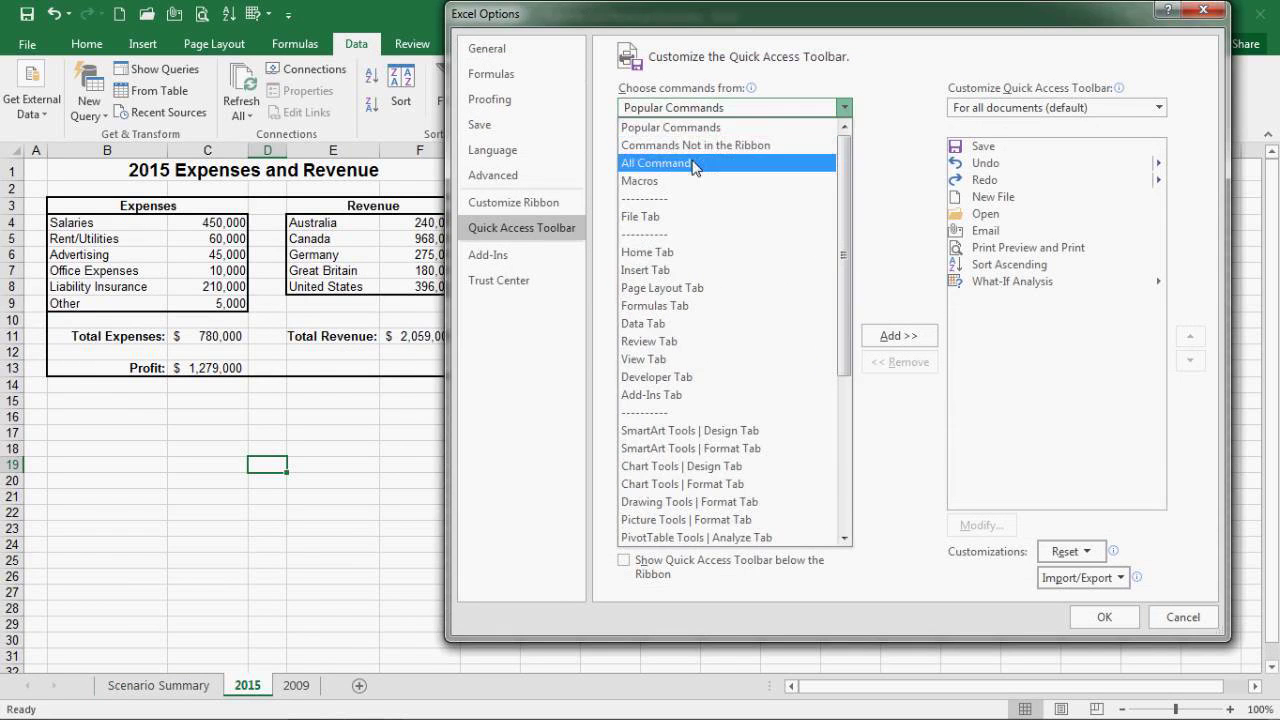
{"action": "left_click", "coordinate": [660, 163]}
{"action": "left_click_drag", "start_coordinate": [843, 160], "coordinate": [849, 497]}
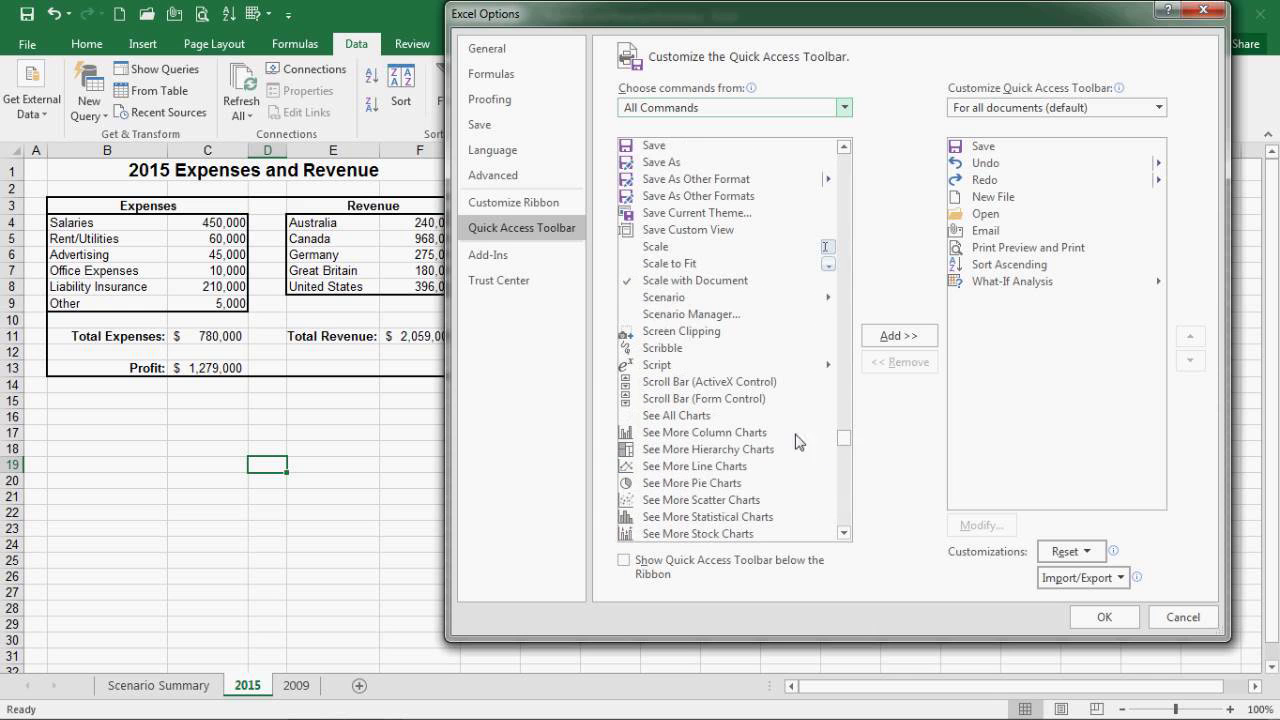
{"action": "left_click", "coordinate": [668, 299]}
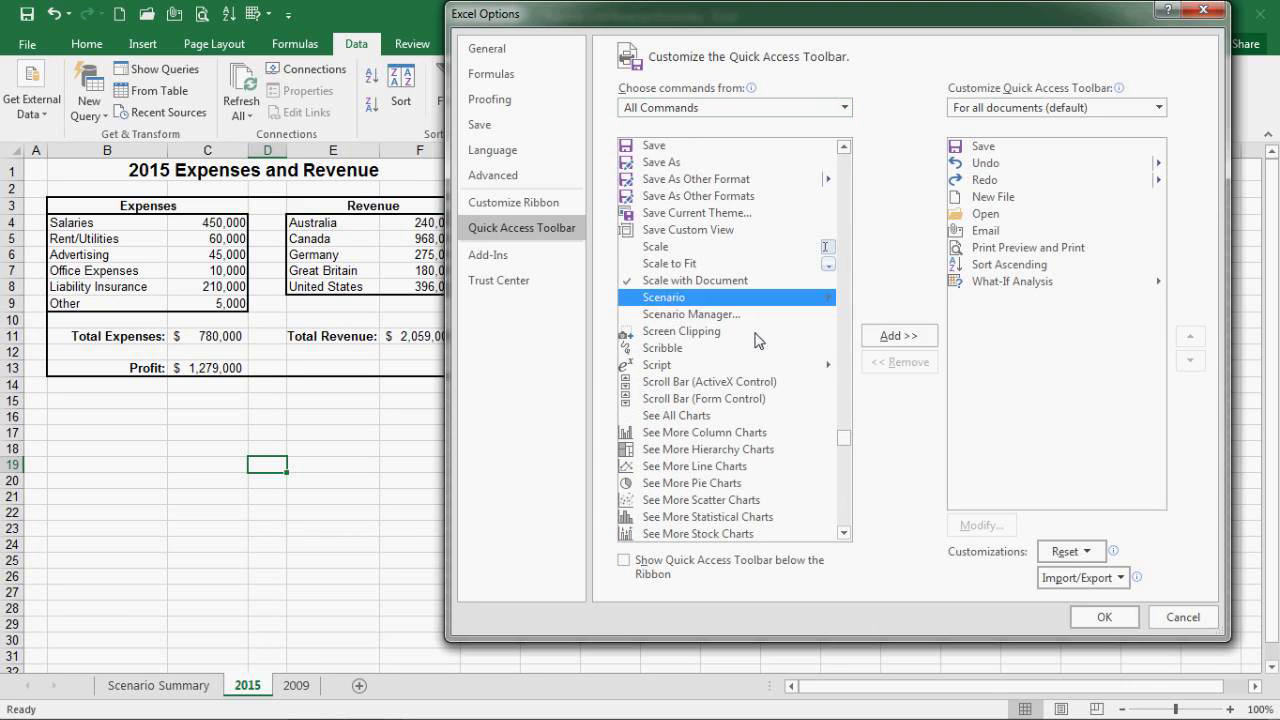
{"action": "left_click", "coordinate": [893, 340]}
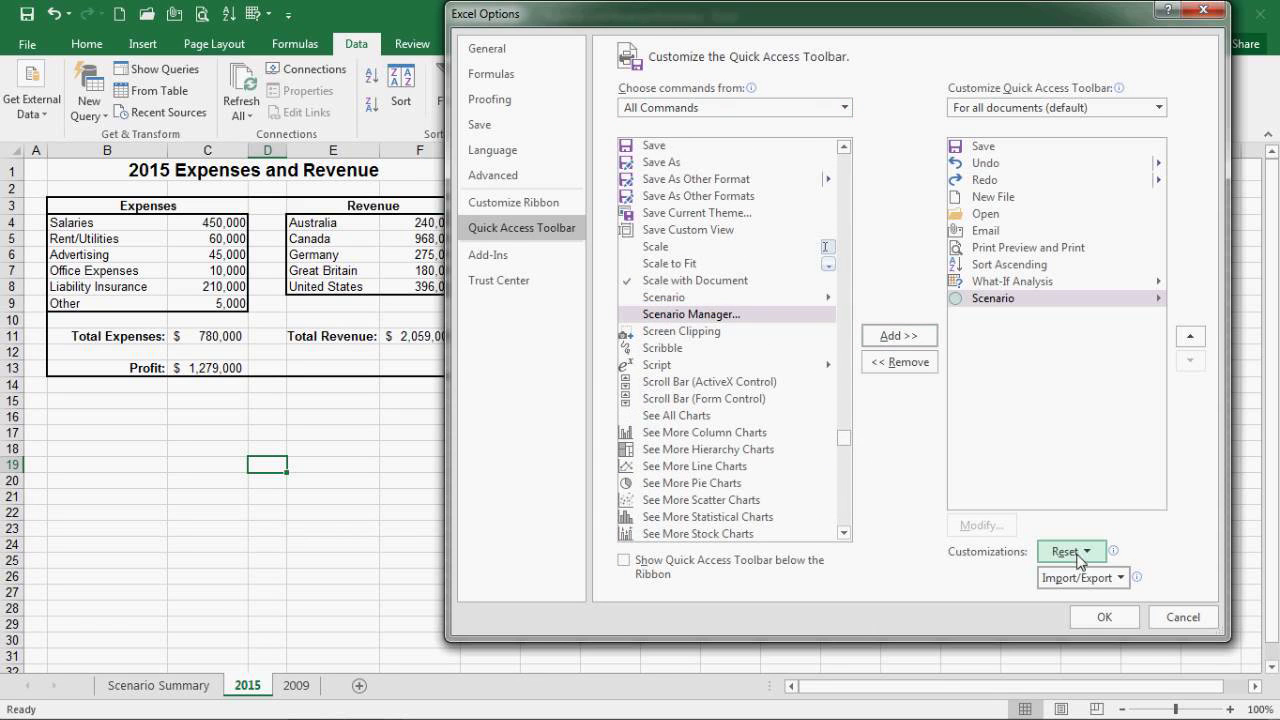
{"action": "left_click", "coordinate": [1097, 618]}
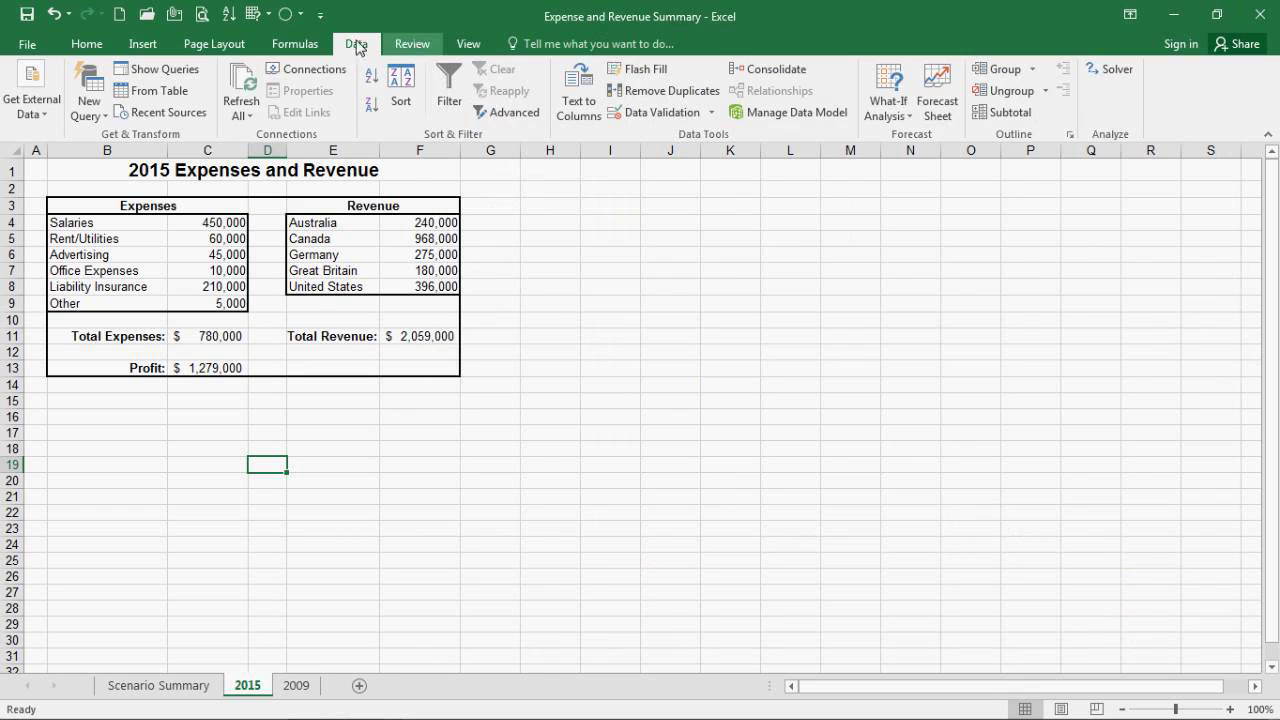
Show the Best Case and Worst Case scenarios on the 2015 sheet, then switch to Current Info
{"action": "left_click", "coordinate": [299, 17]}
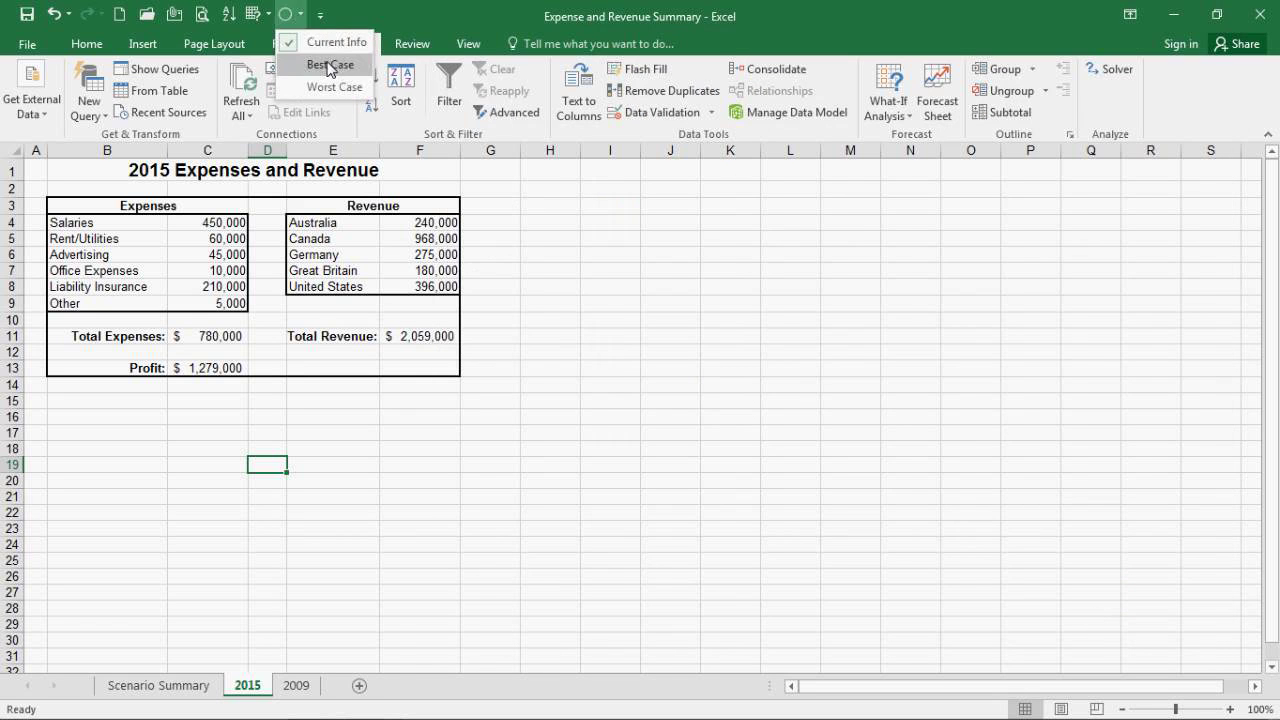
{"action": "left_click", "coordinate": [333, 62]}
{"action": "left_click", "coordinate": [319, 15]}
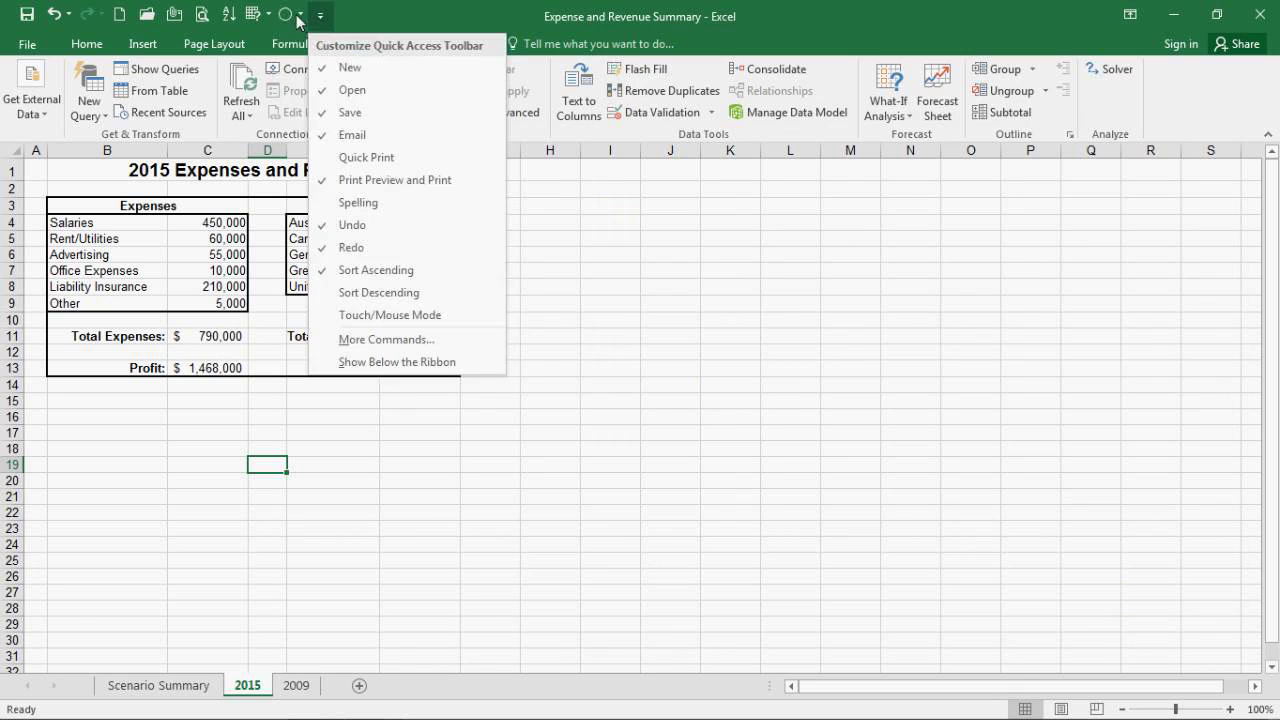
{"action": "left_click", "coordinate": [299, 17]}
{"action": "left_click", "coordinate": [333, 88]}
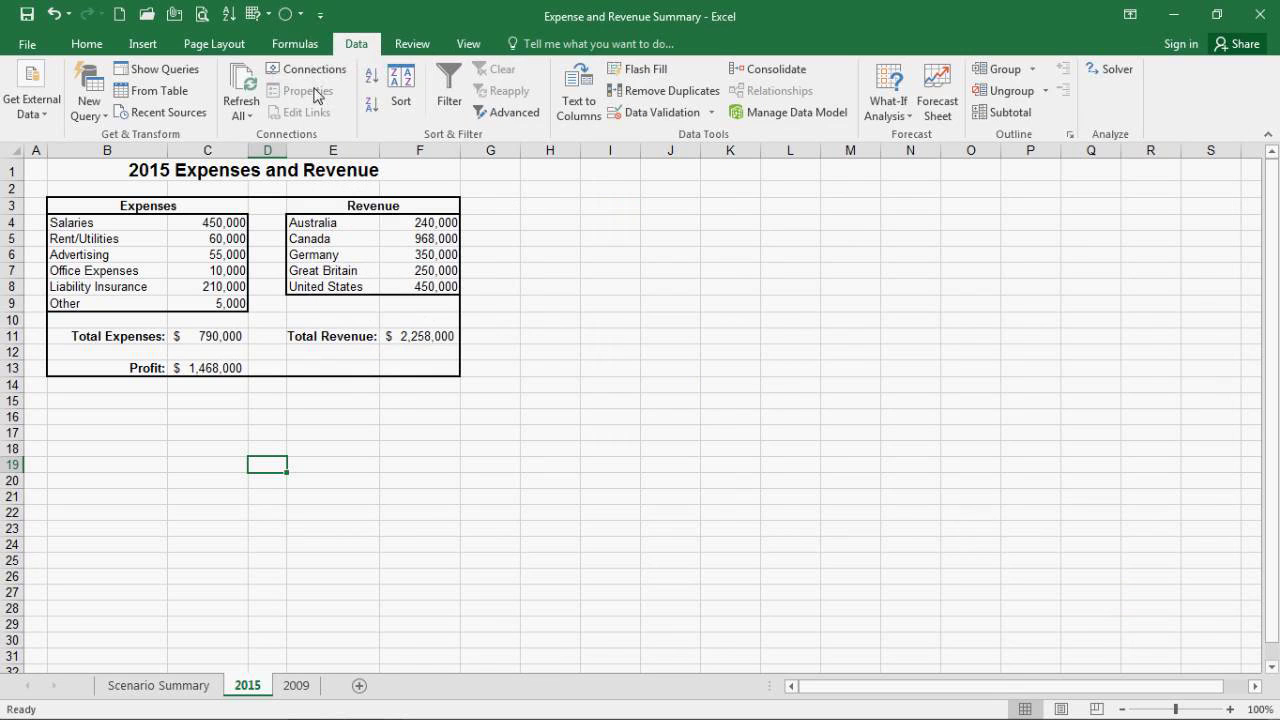
{"action": "left_click", "coordinate": [303, 15]}
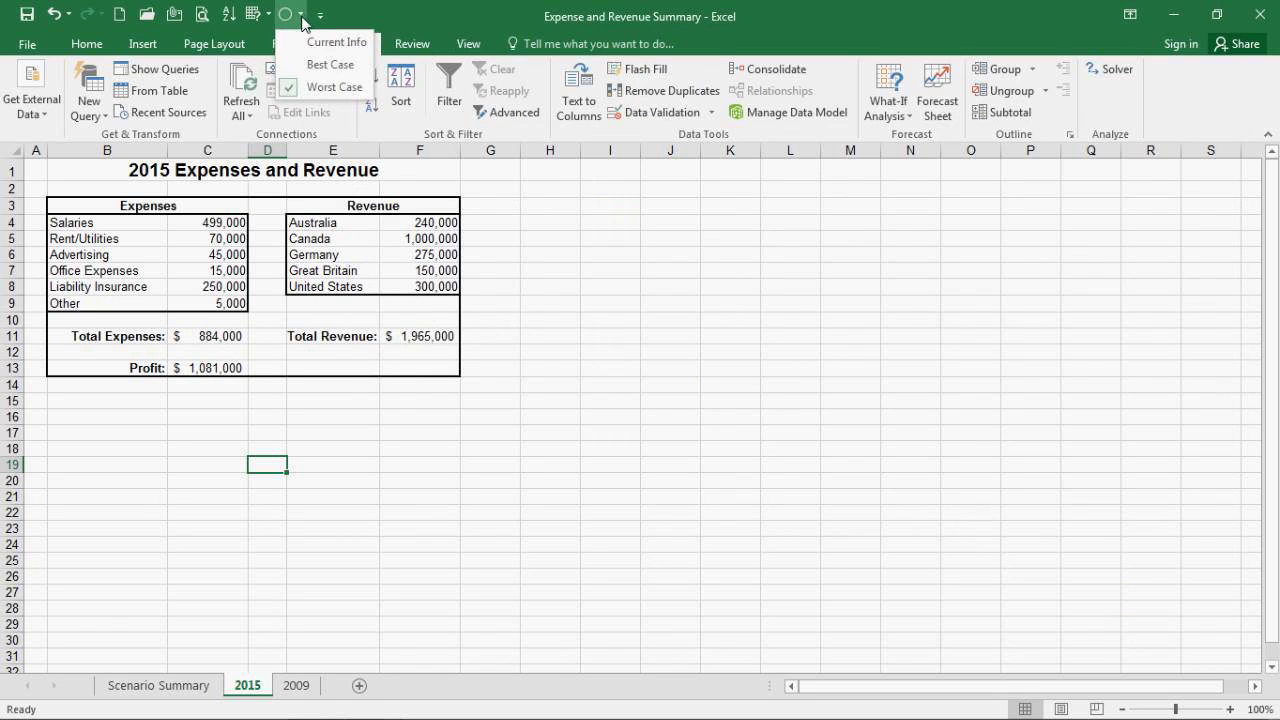
{"action": "left_click", "coordinate": [330, 64]}
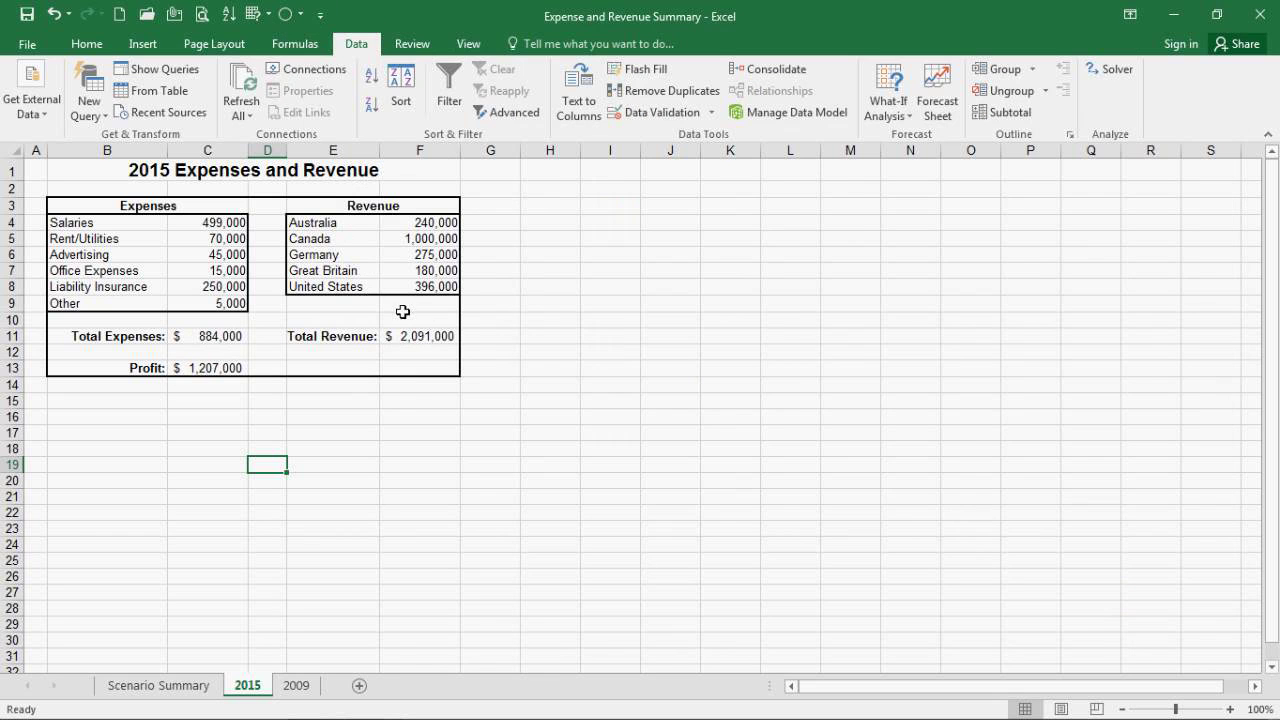
Examine the saved scenarios in the Scenario Manager, then close it
{"action": "left_click", "coordinate": [269, 14]}
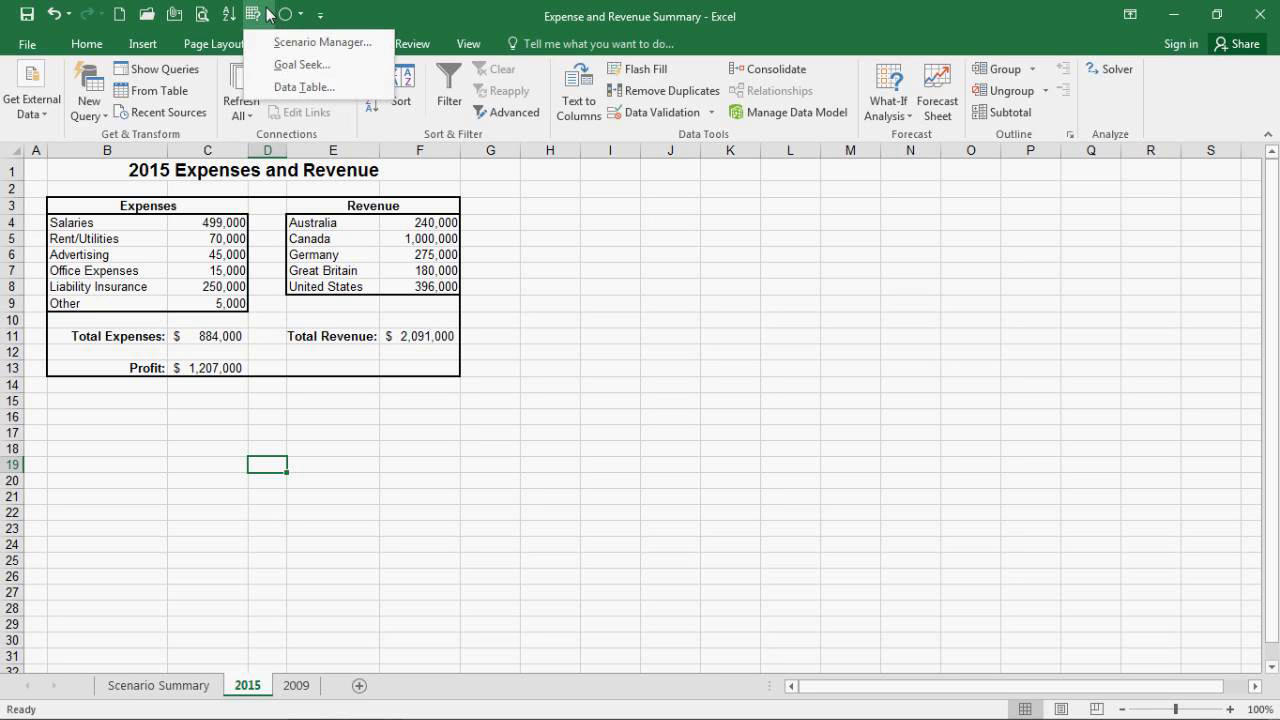
{"action": "left_click", "coordinate": [282, 43]}
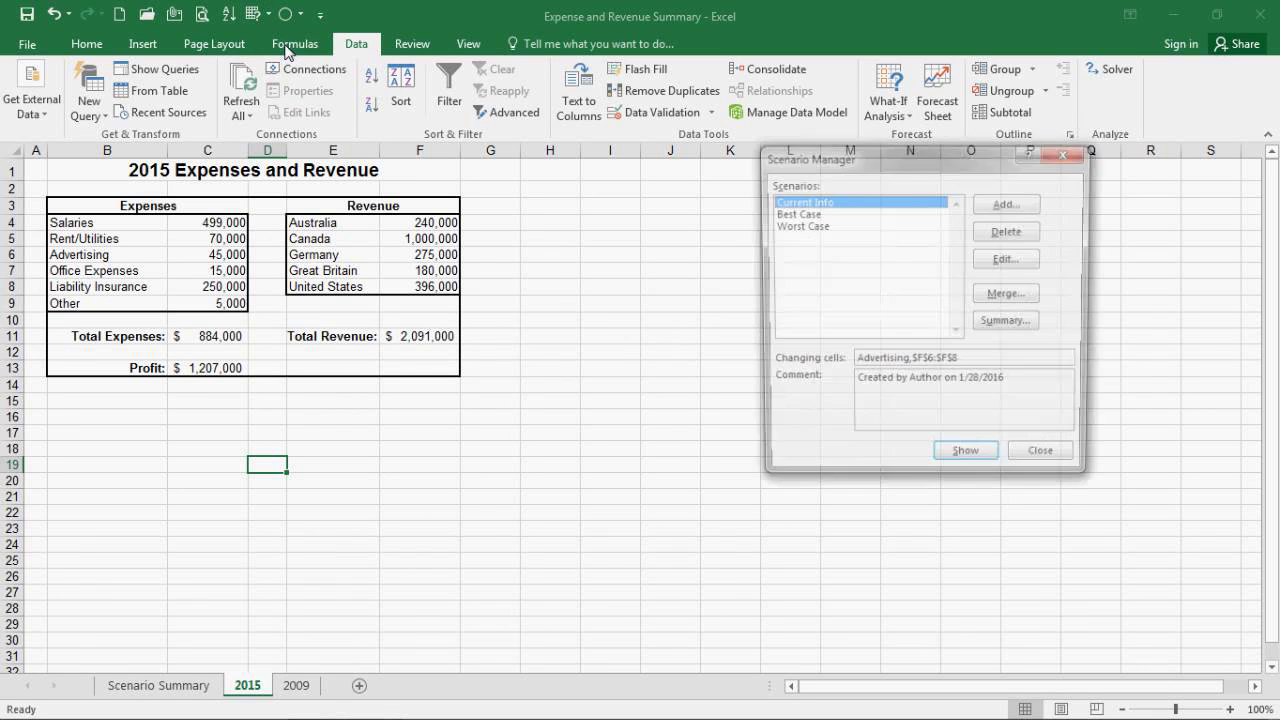
{"action": "left_click", "coordinate": [1032, 460]}
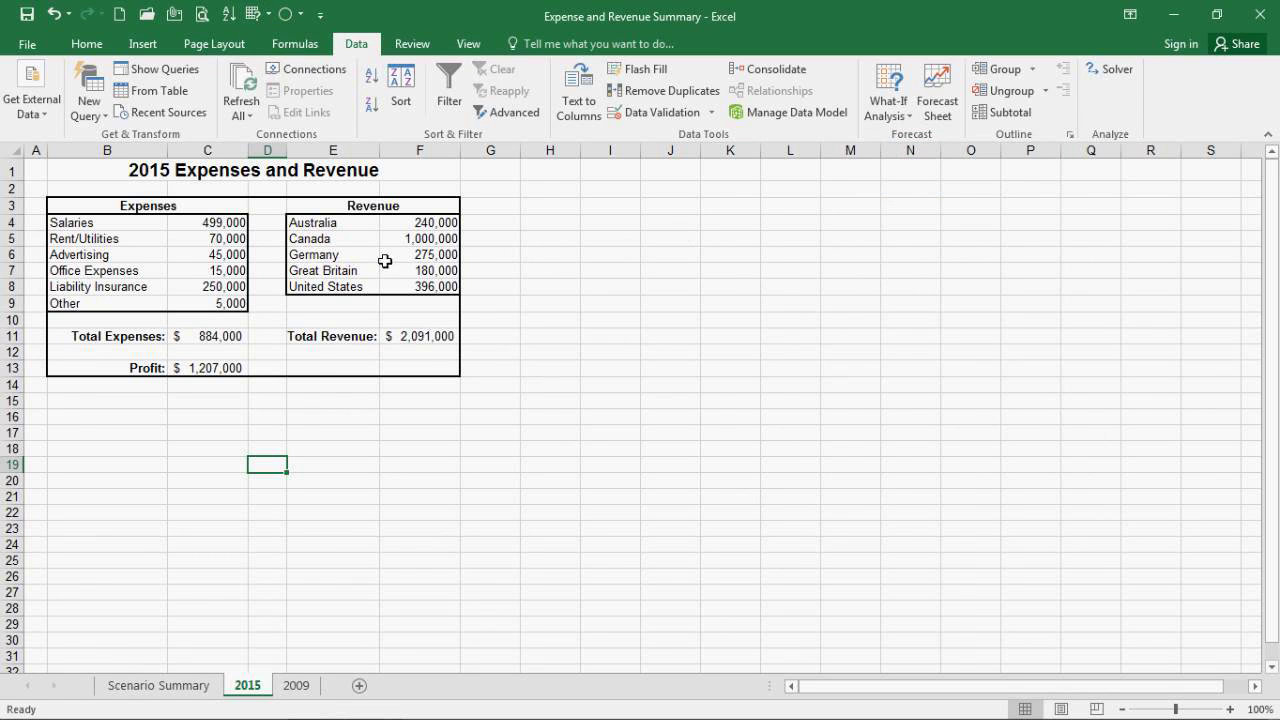
Restore the workbook window to a smaller size beside the AnyMeeting attendee list, then move it up and make it taller
{"action": "left_click", "coordinate": [1216, 14]}
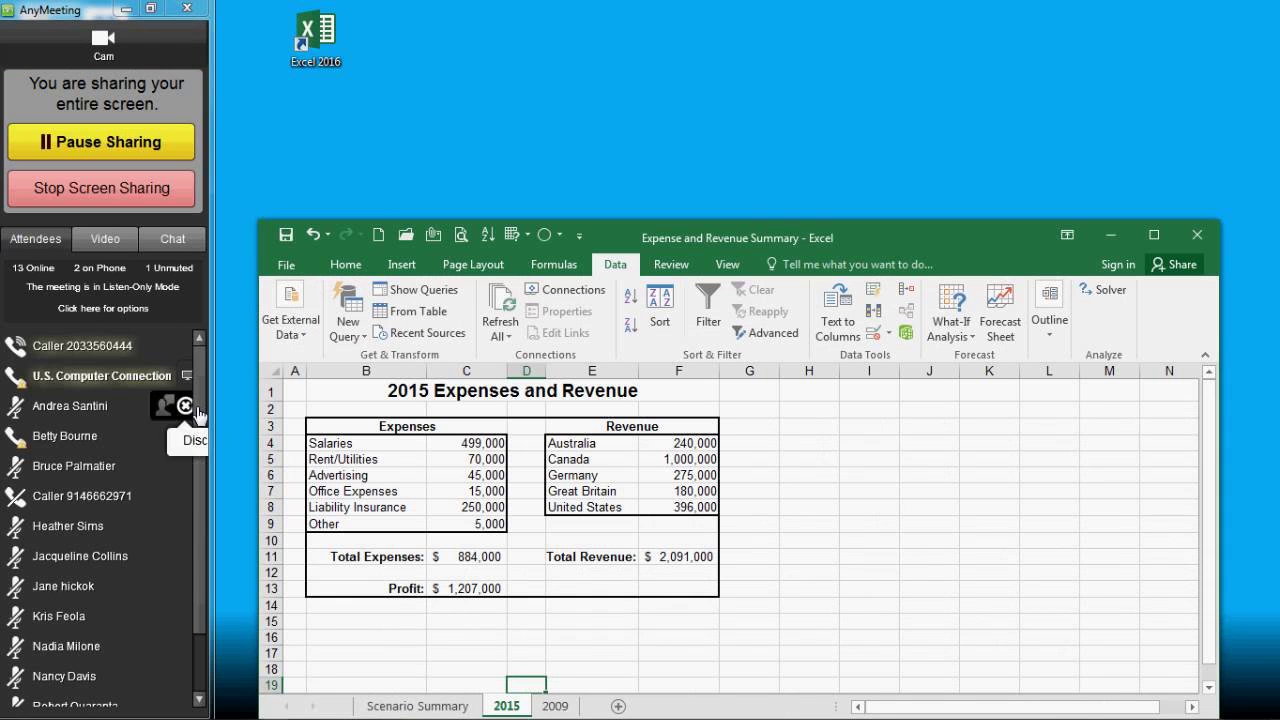
{"action": "left_click", "coordinate": [200, 415]}
{"action": "scroll", "coordinate": [200, 503], "scroll_direction": "down", "scroll_amount": 1}
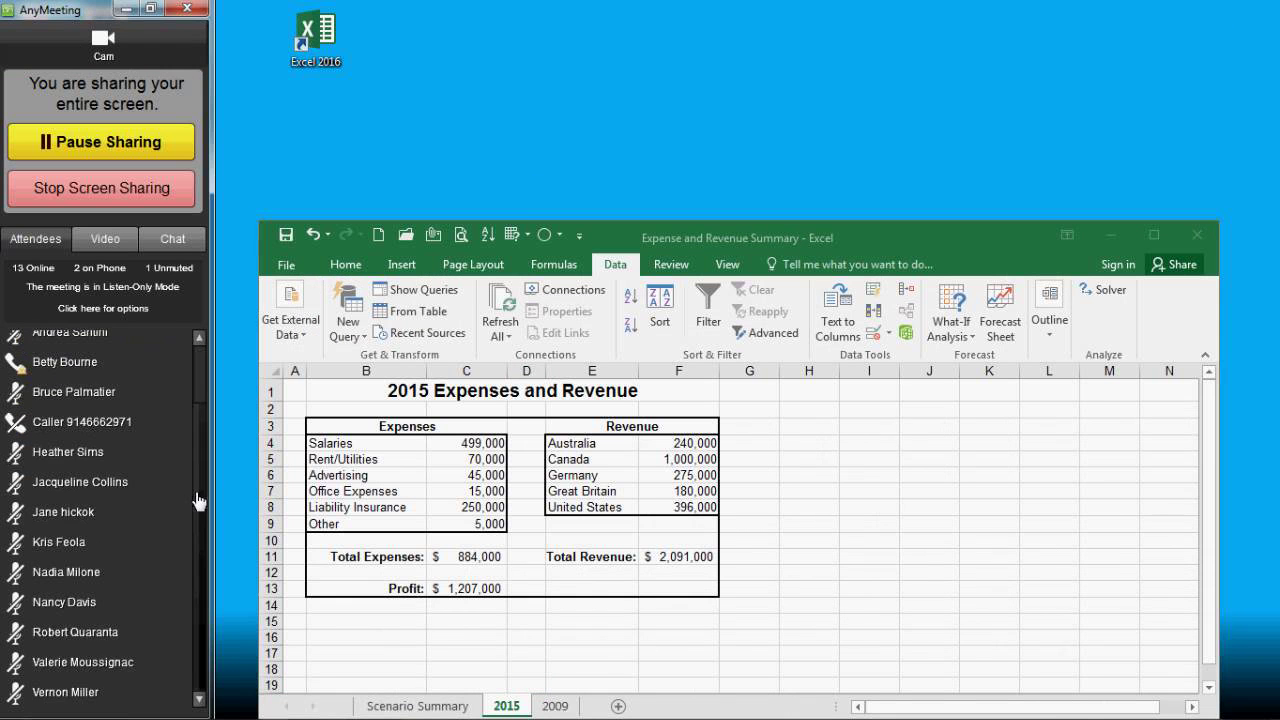
{"action": "mouse_move", "coordinate": [182, 449]}
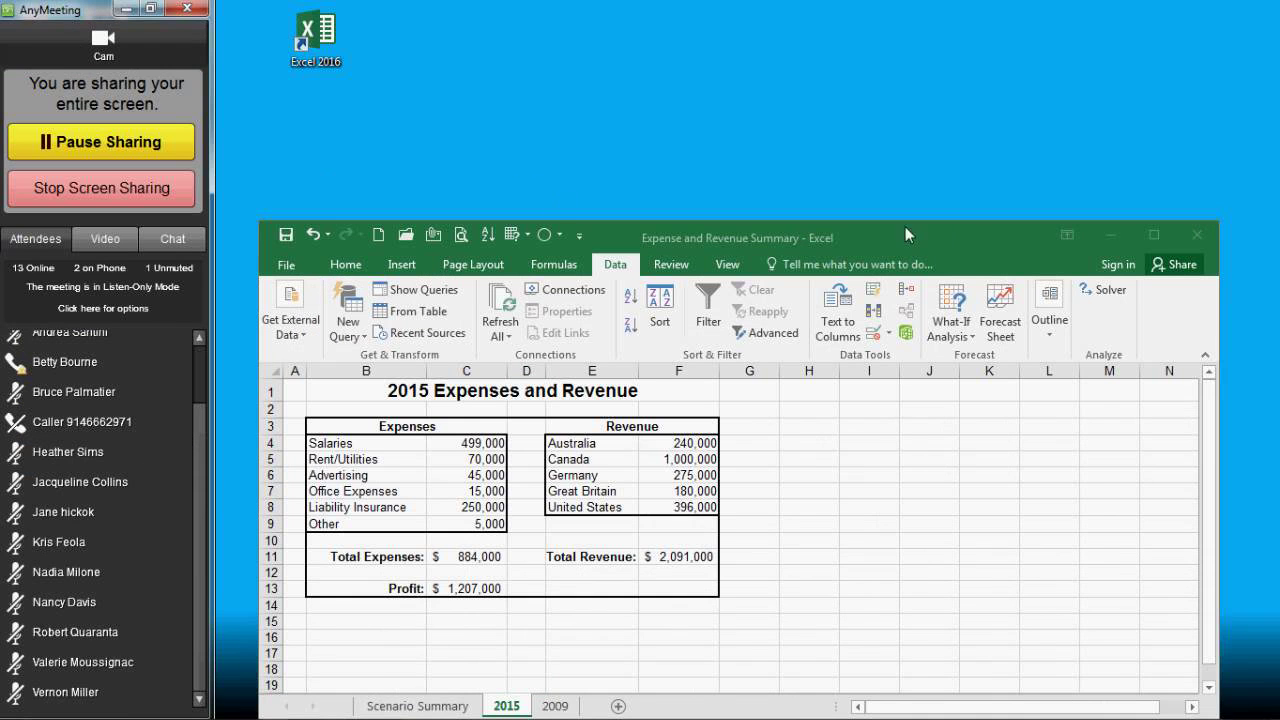
{"action": "left_click_drag", "start_coordinate": [969, 230], "coordinate": [999, 66]}
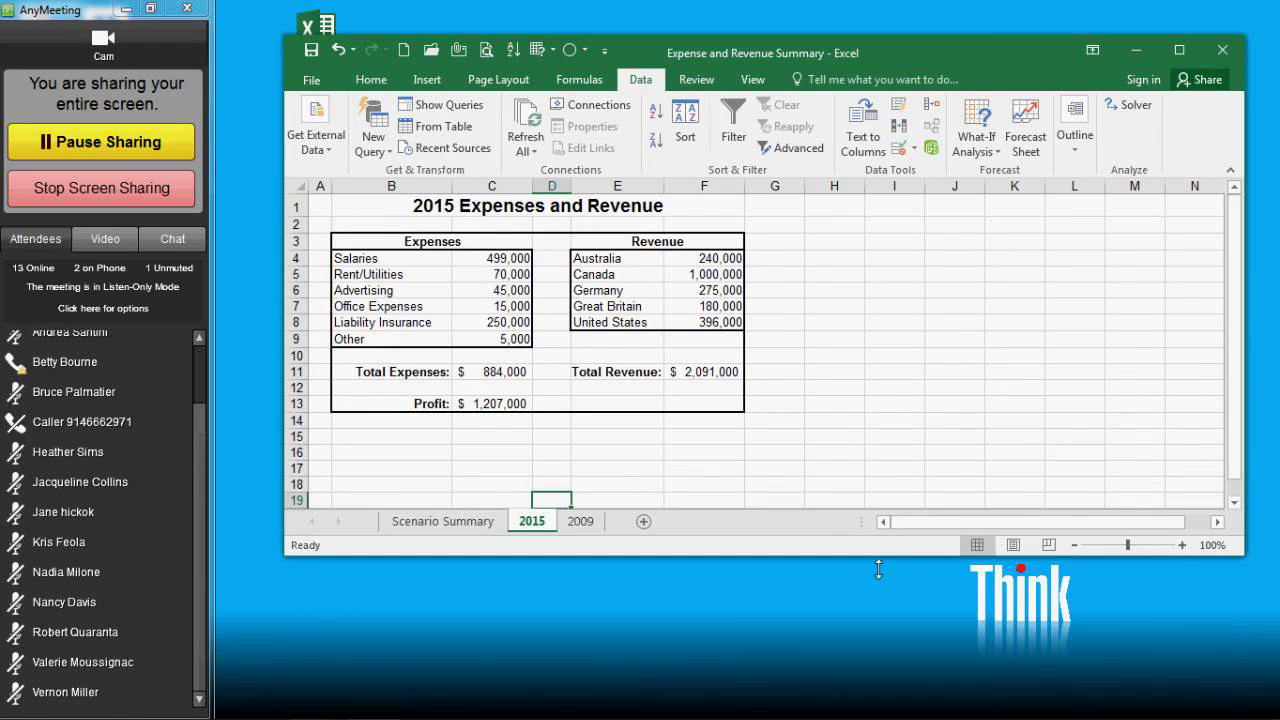
{"action": "left_click_drag", "start_coordinate": [877, 560], "coordinate": [884, 672]}
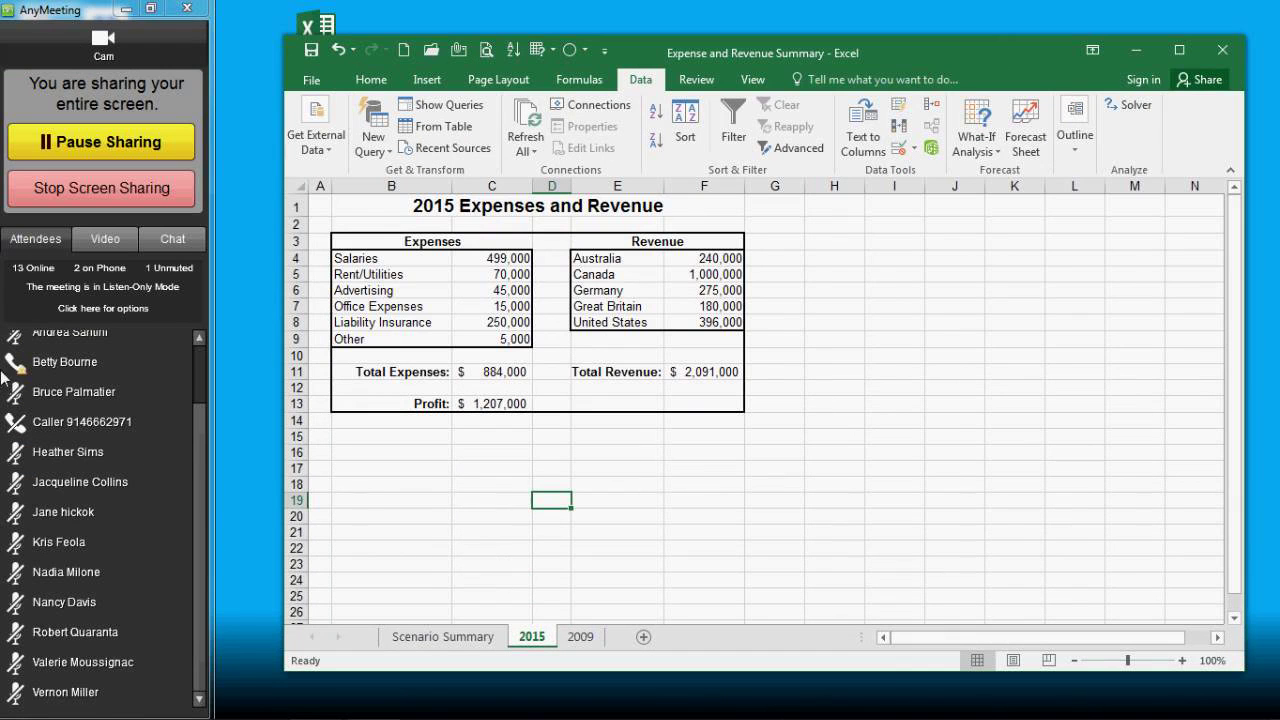
Check the AnyMeeting chat for messages, then stop the screen sharing
{"action": "left_click", "coordinate": [181, 250]}
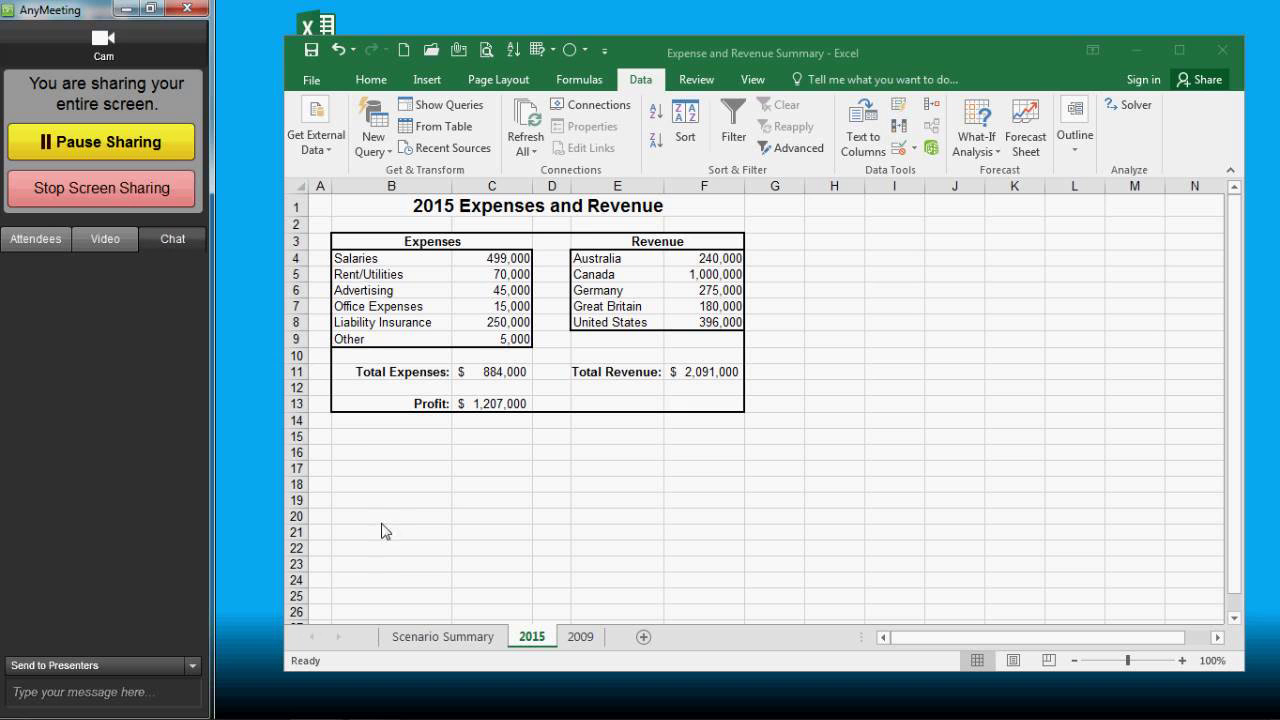
{"action": "left_click", "coordinate": [143, 196]}
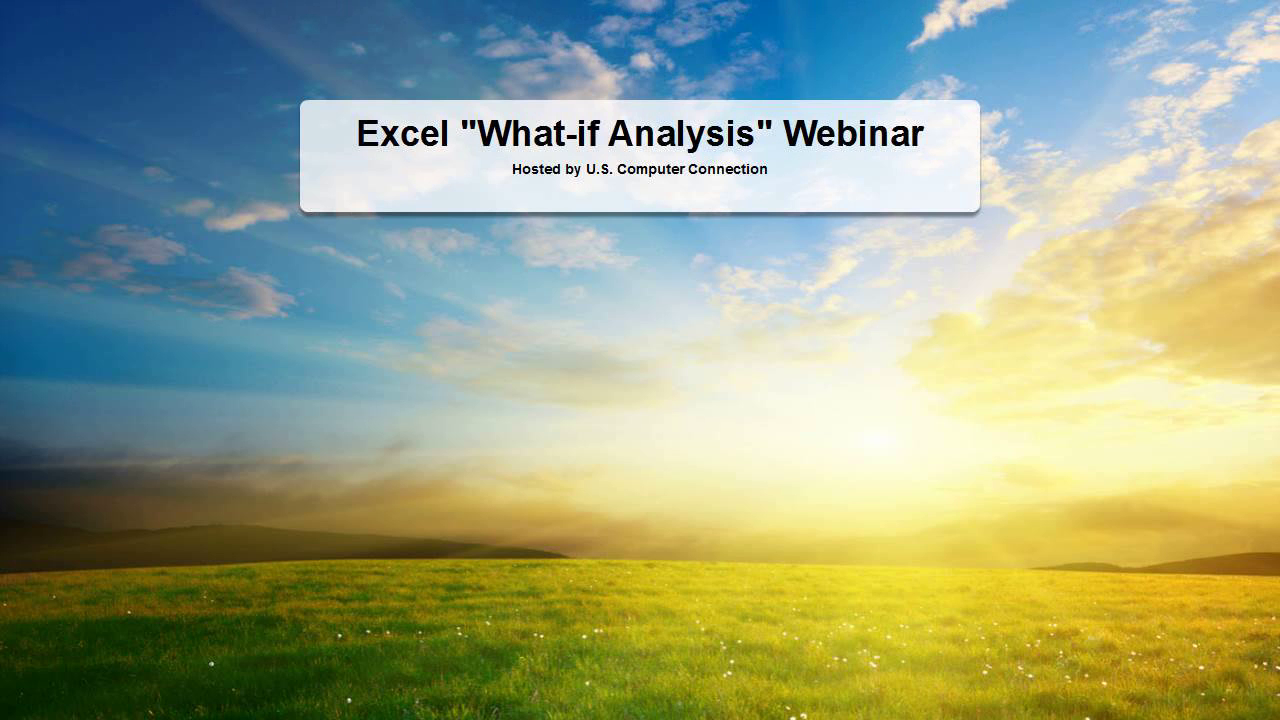